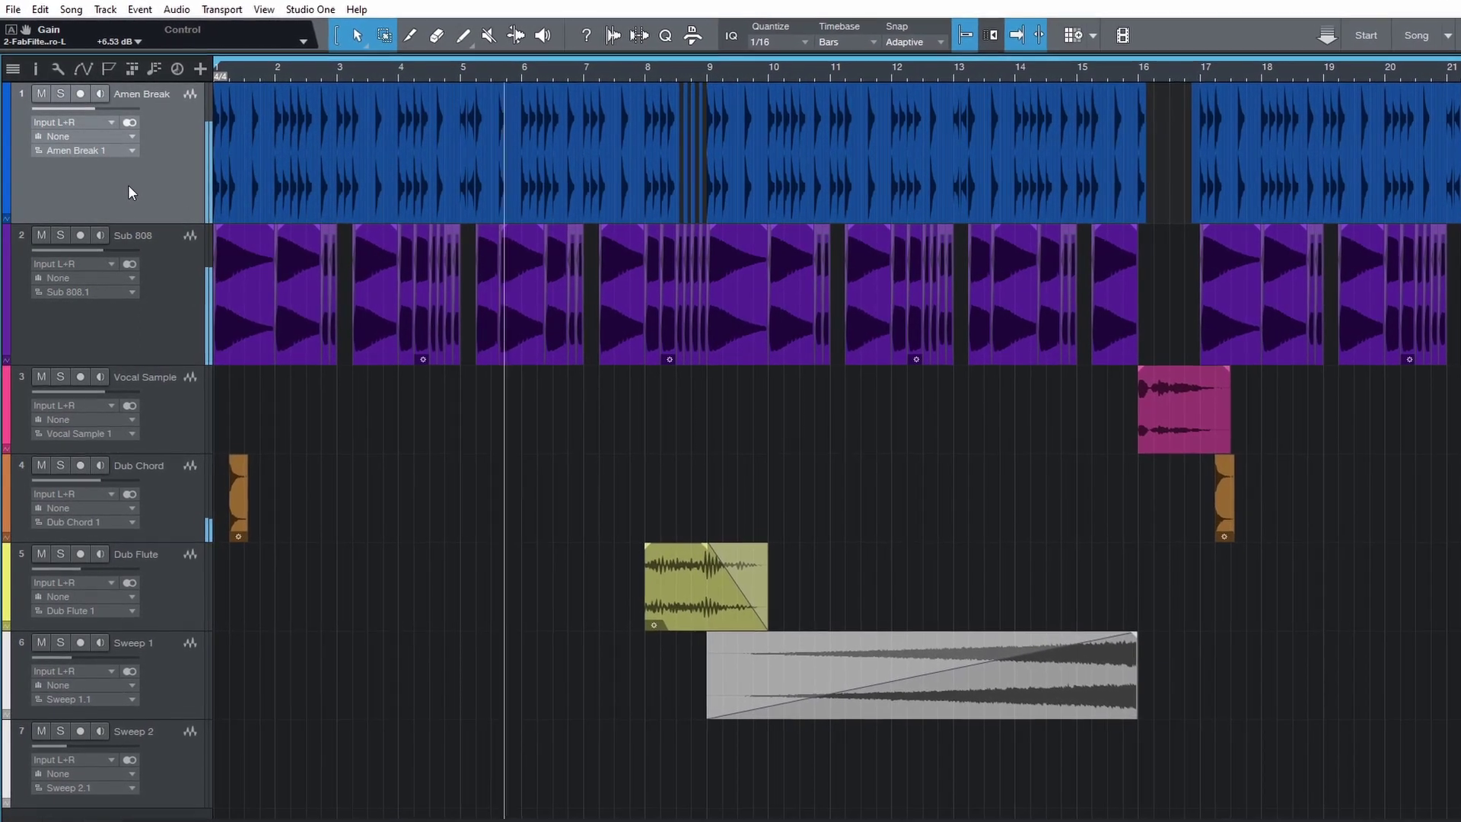
Zoom in twice on the drum-break arrangement timeline with the E key.
{"action": "key", "text": "e"}
{"action": "key", "text": "e"}
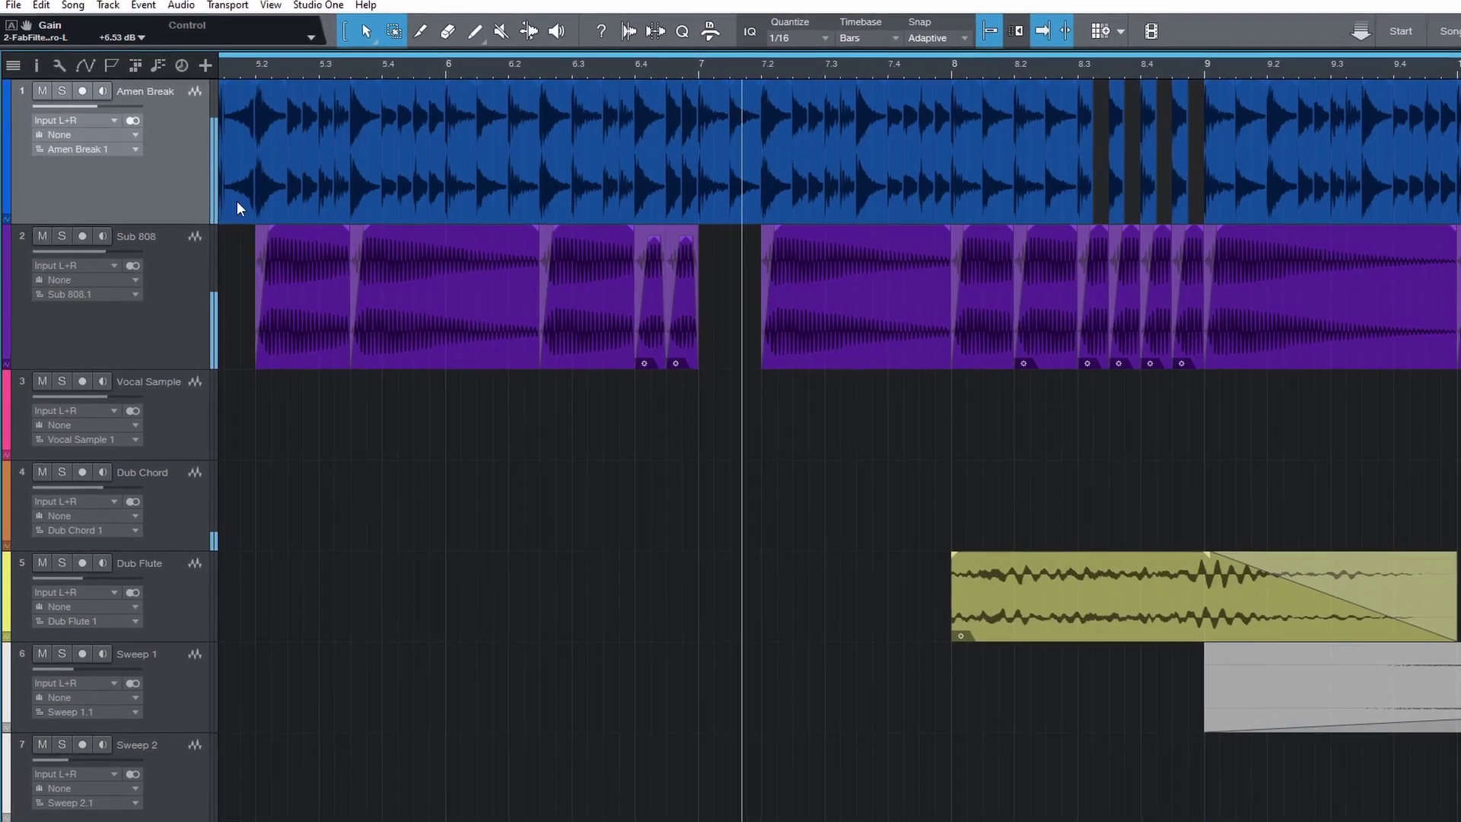
{"action": "key", "text": "e"}
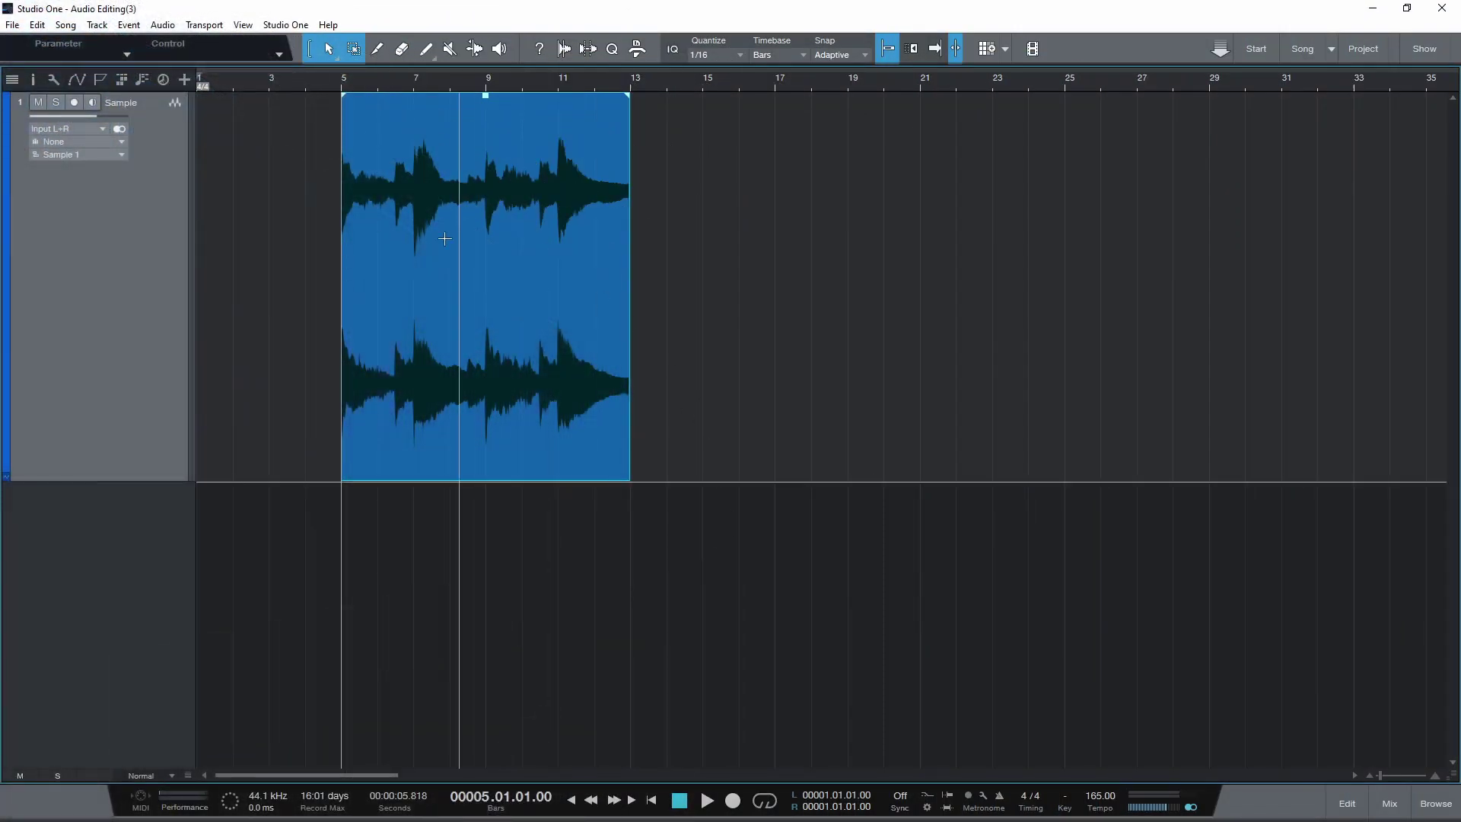
Move the sample event to start at bar 9, then paste a copy at bar 21 and undo it.
{"action": "key", "text": "space"}
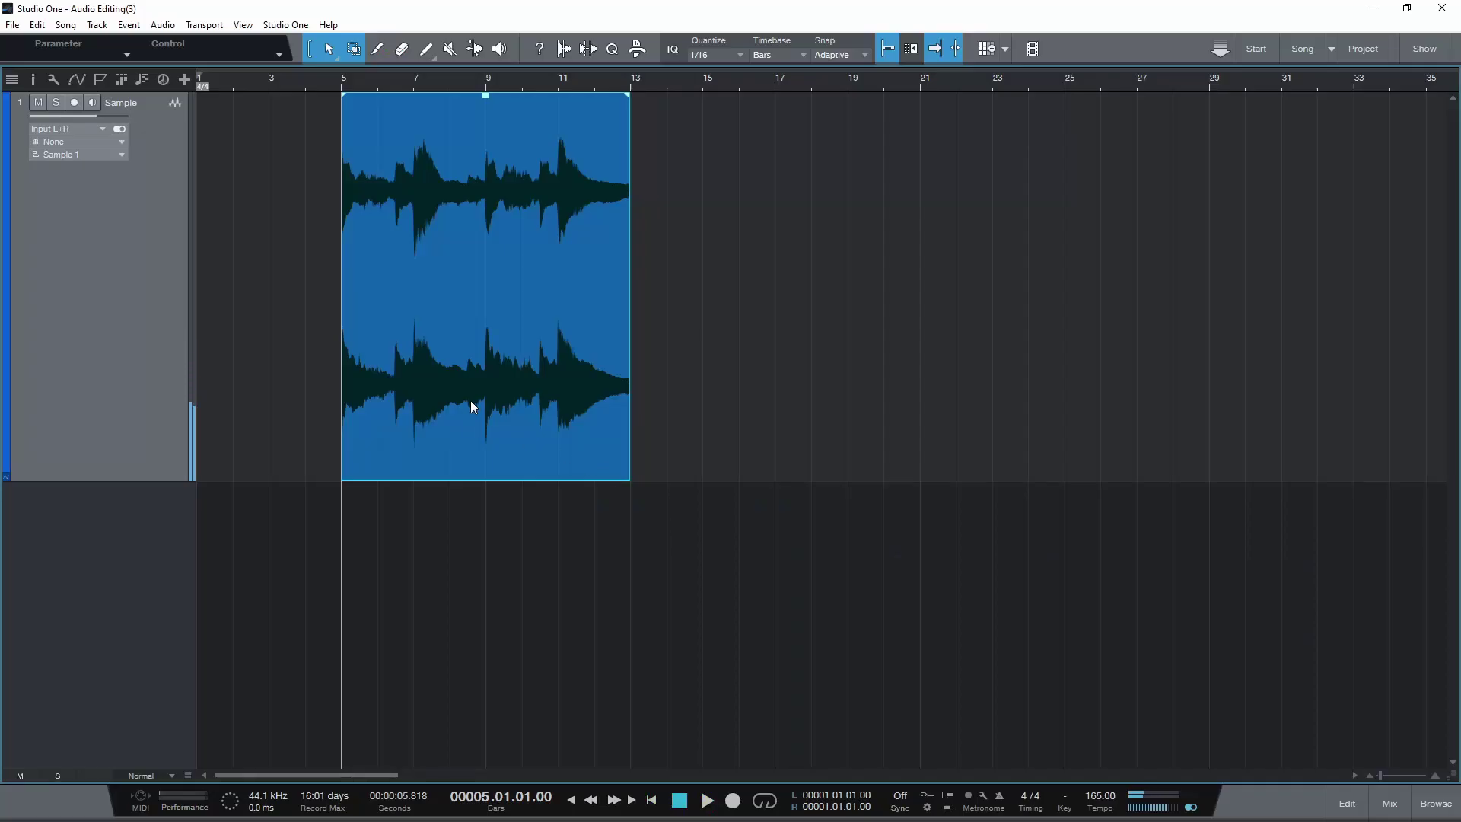
{"action": "left_click_drag", "start_coordinate": [472, 403], "coordinate": [674, 425]}
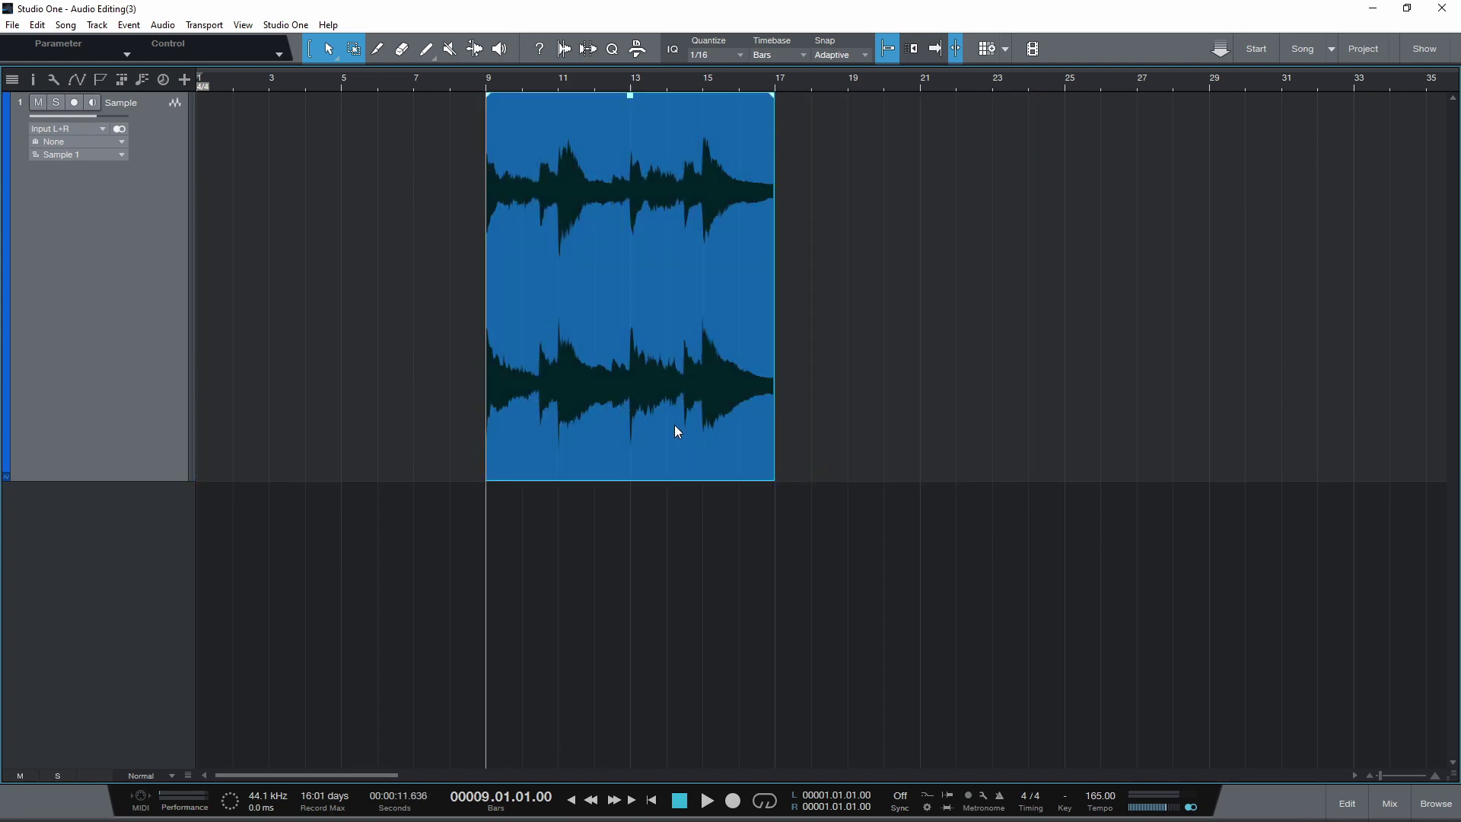
{"action": "left_click", "coordinate": [922, 90]}
{"action": "key", "text": "ctrl+v"}
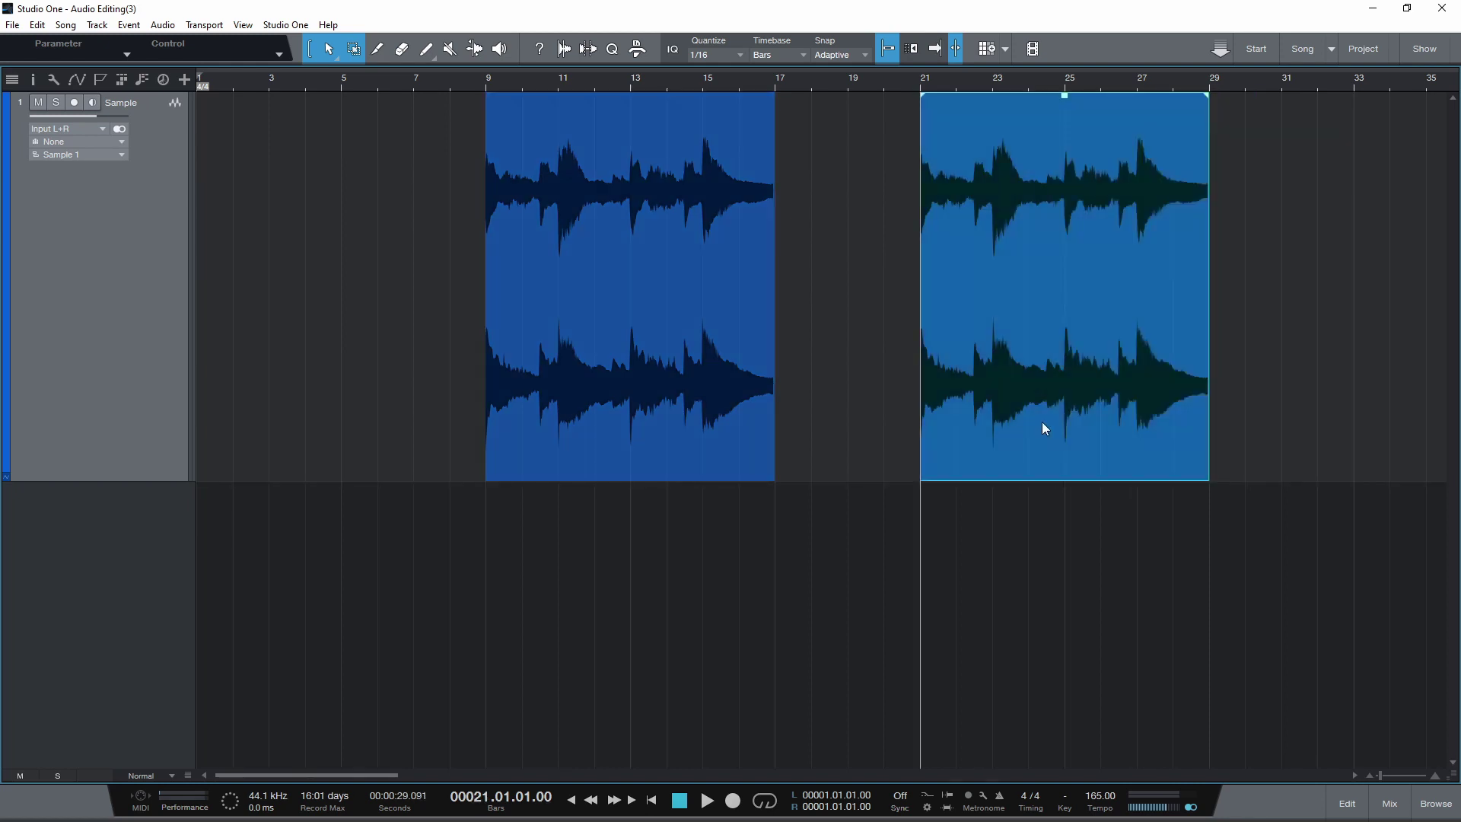
{"action": "key", "text": "ctrl+z"}
Alt-drag a copy of the event further along the track, undo it, then duplicate the event with Ctrl+D.
{"action": "left_click_drag", "start_coordinate": [656, 365], "coordinate": [1090, 364]}
{"action": "key", "text": "ctrl+z"}
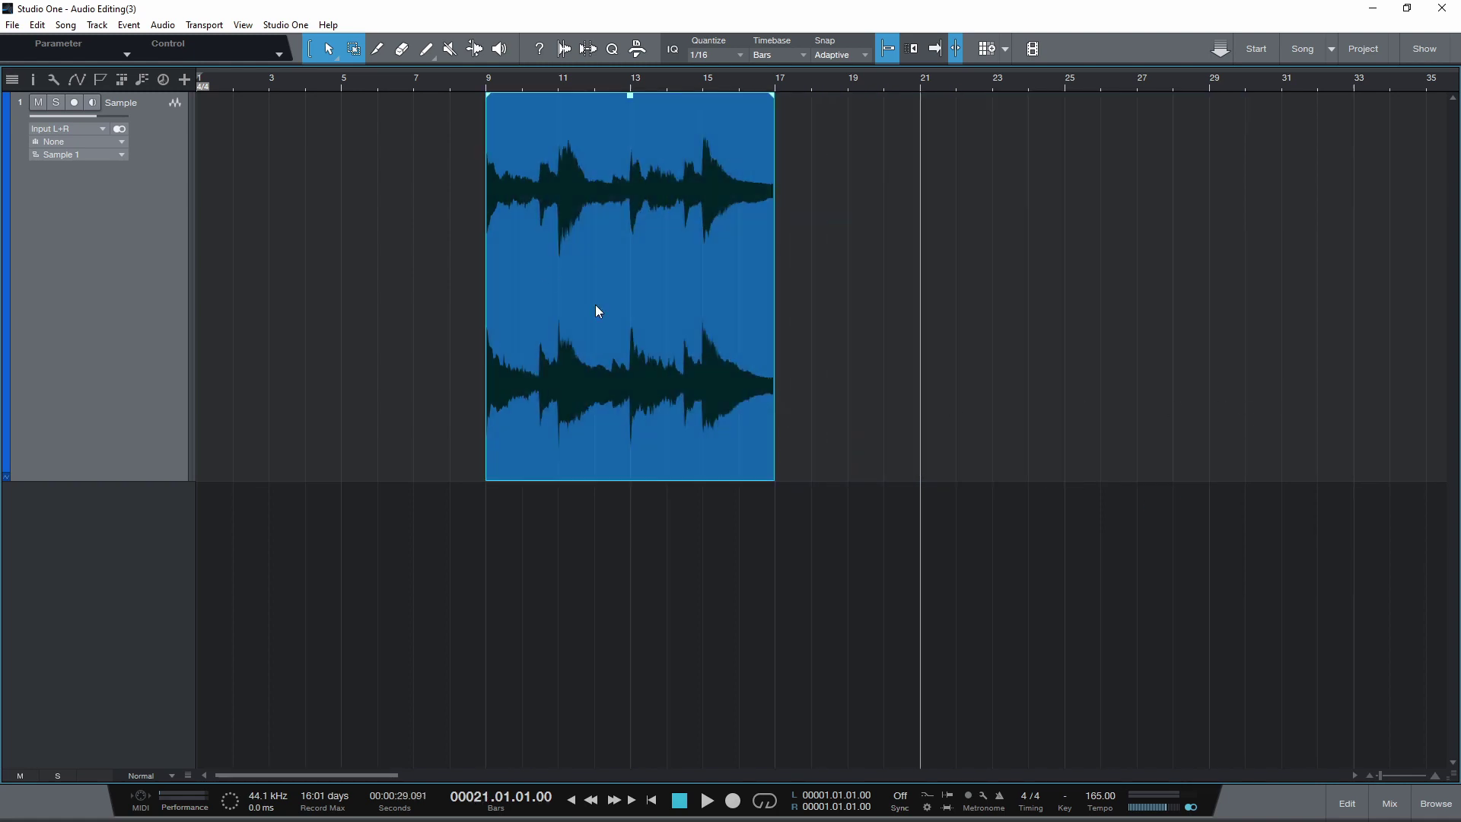
{"action": "left_click", "coordinate": [451, 393]}
{"action": "left_click", "coordinate": [601, 417]}
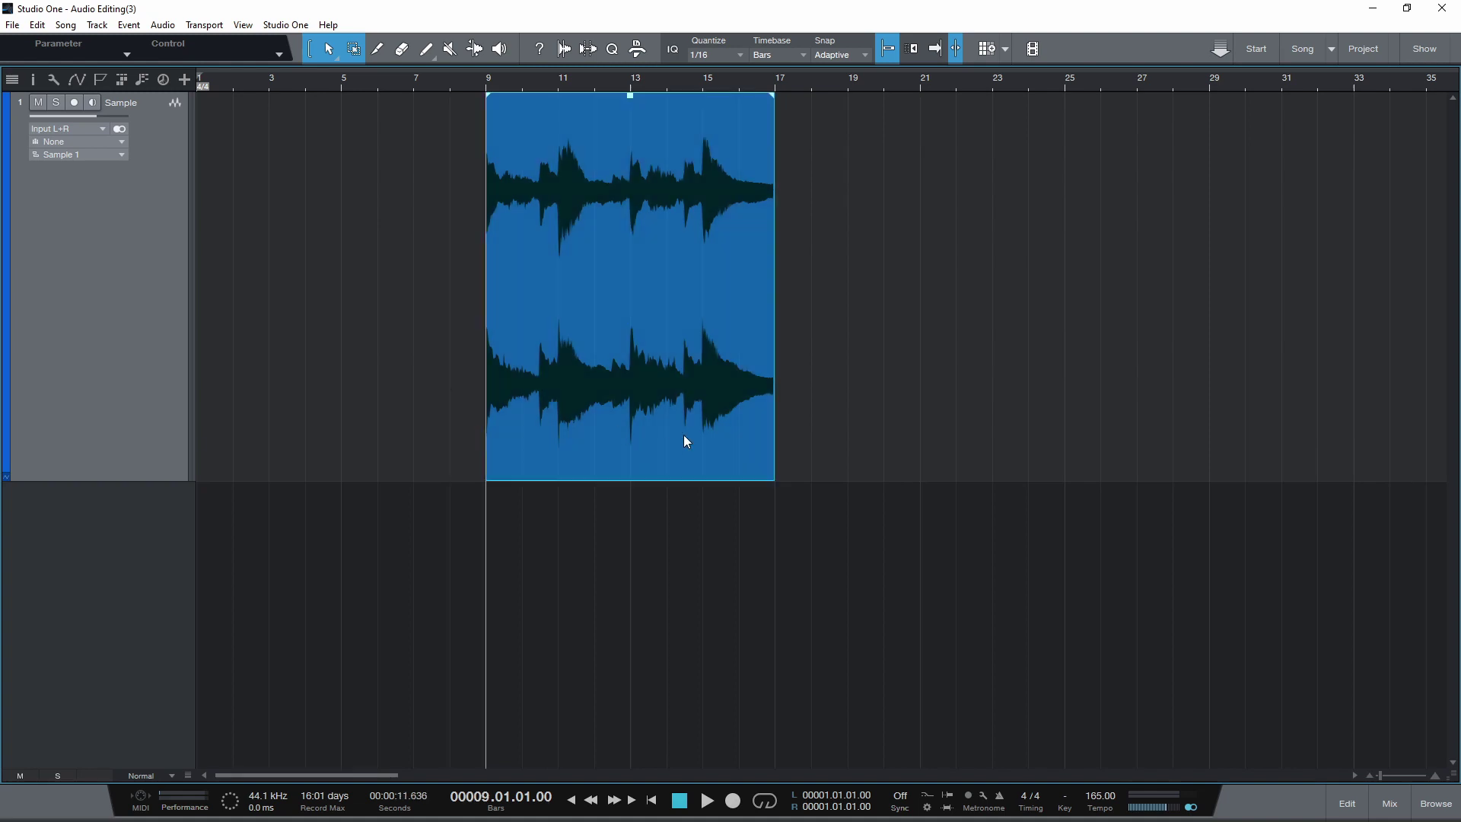
{"action": "key", "text": "ctrl+d"}
{"action": "key", "text": "ctrl+d"}
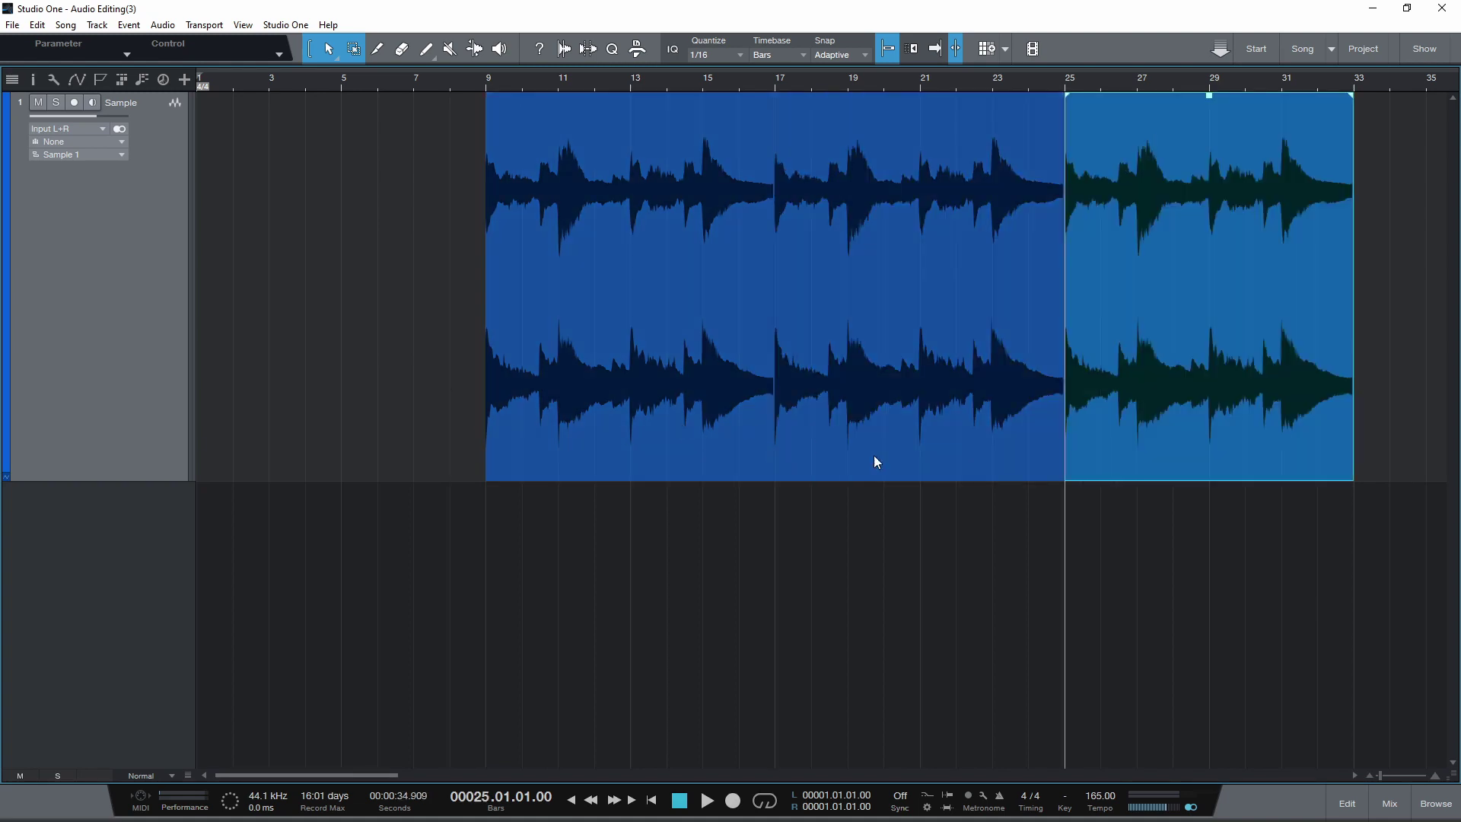
Undo the duplicates, trim the event to end at bar 13, split at bar 11, copy that piece to bar 13, then undo.
{"action": "key", "text": "ctrl+z"}
{"action": "key", "text": "ctrl+z"}
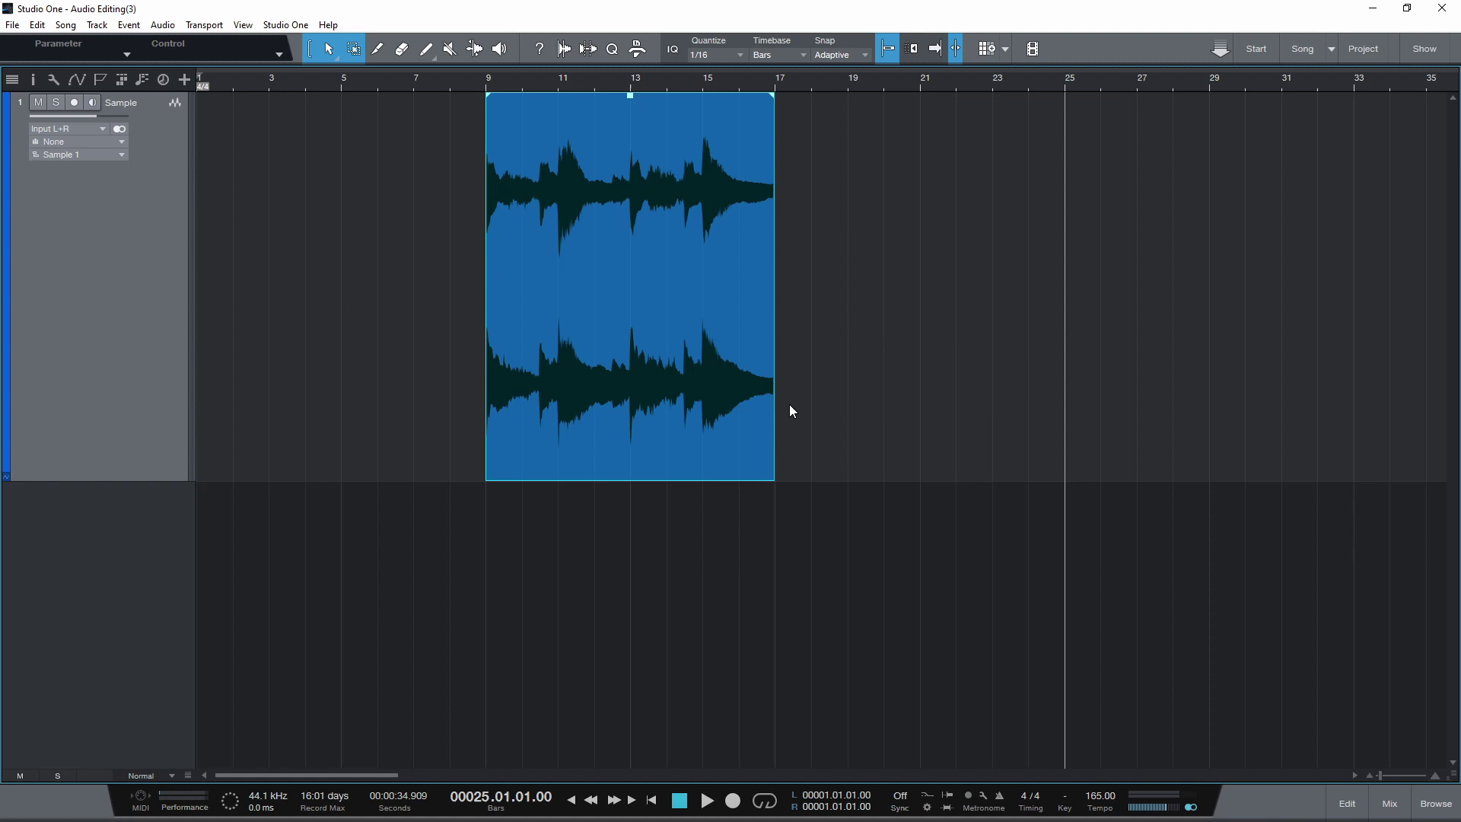
{"action": "left_click_drag", "start_coordinate": [942, 511], "coordinate": [767, 506]}
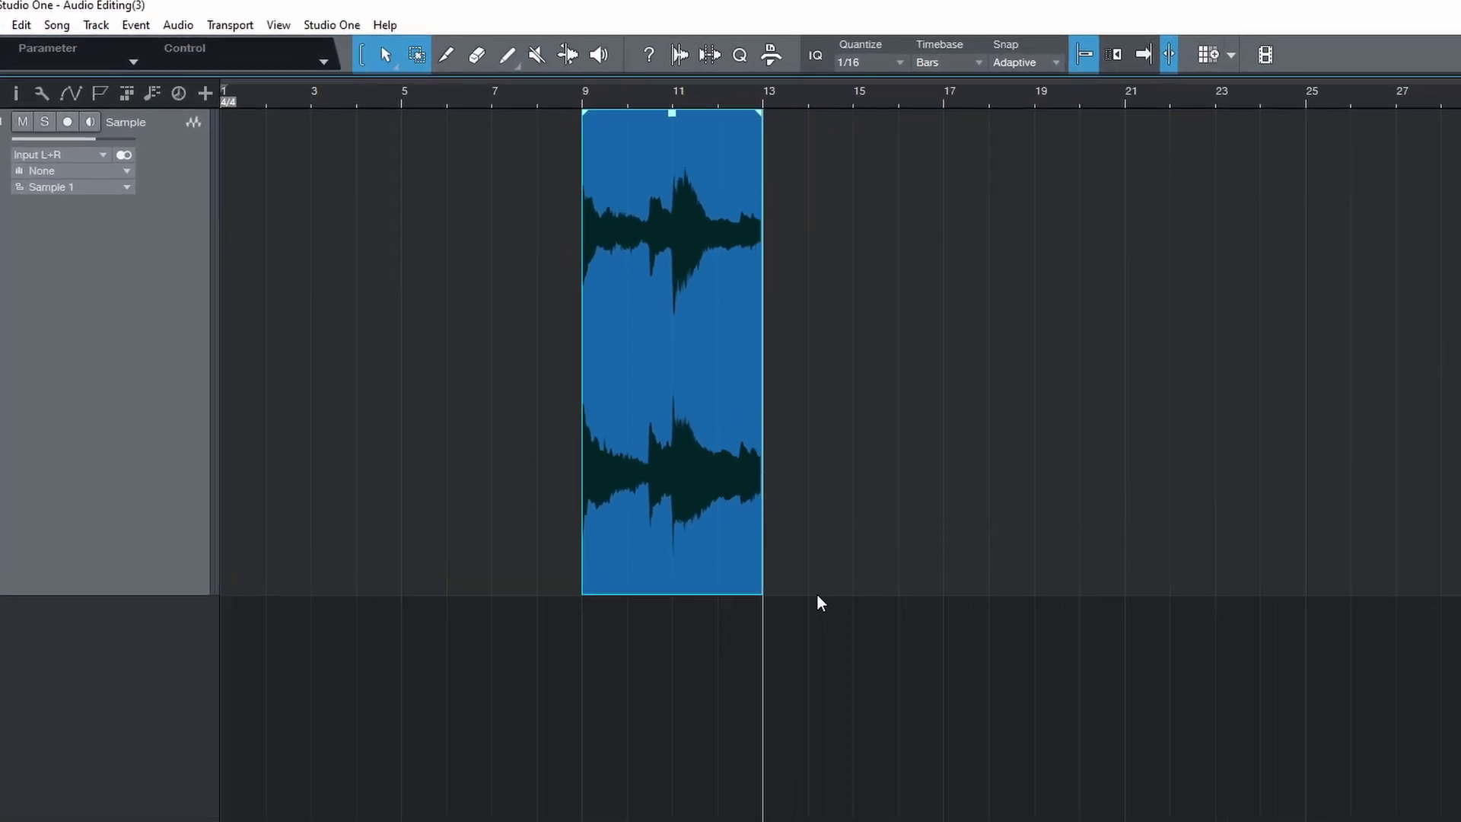
{"action": "left_click", "coordinate": [669, 205], "text": "alt"}
{"action": "left_click_drag", "start_coordinate": [731, 455], "coordinate": [811, 448]}
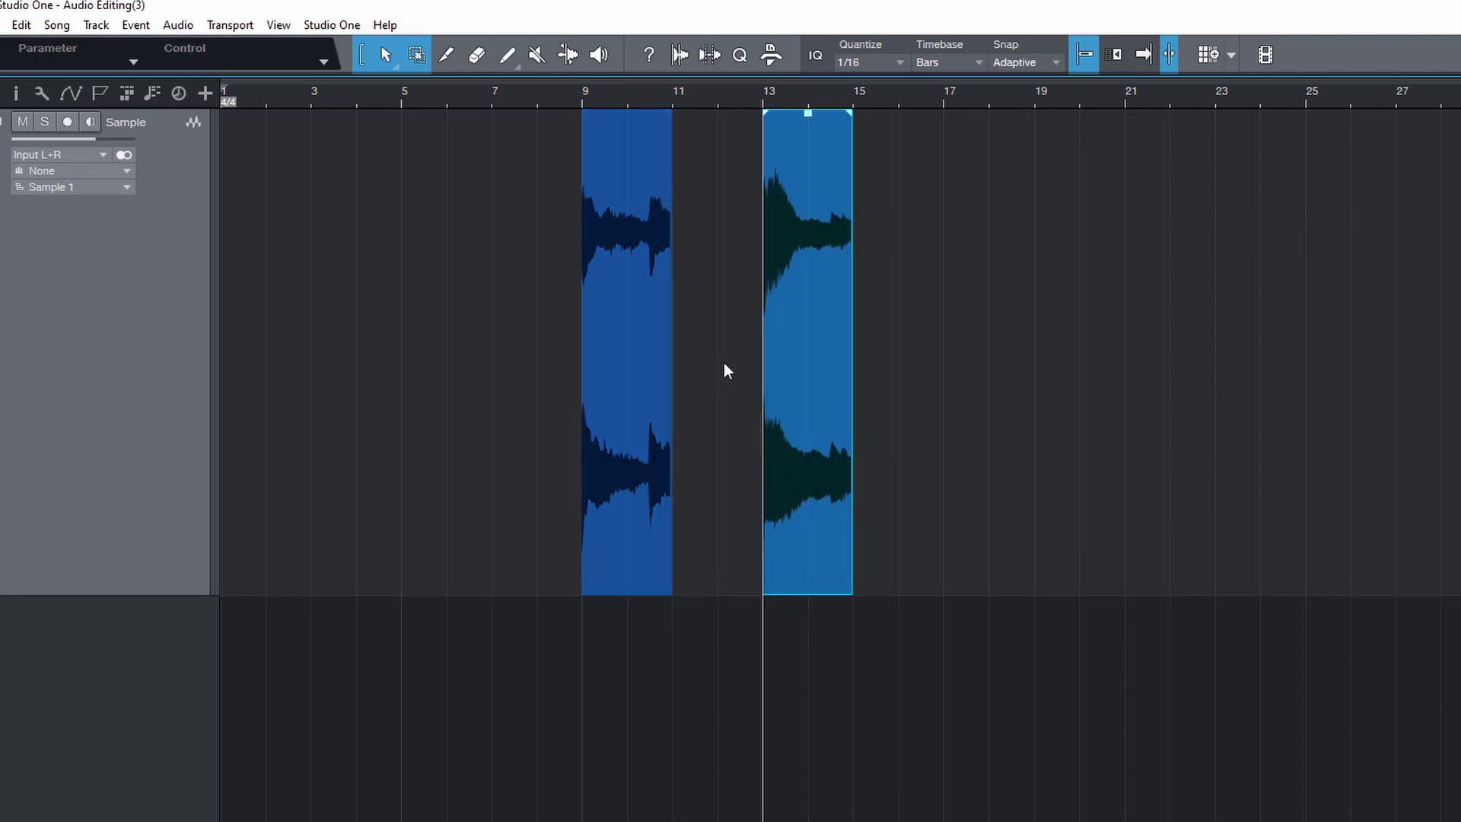
{"action": "key", "text": "ctrl+z"}
{"action": "key", "text": "ctrl+z"}
{"action": "key", "text": "ctrl+z"}
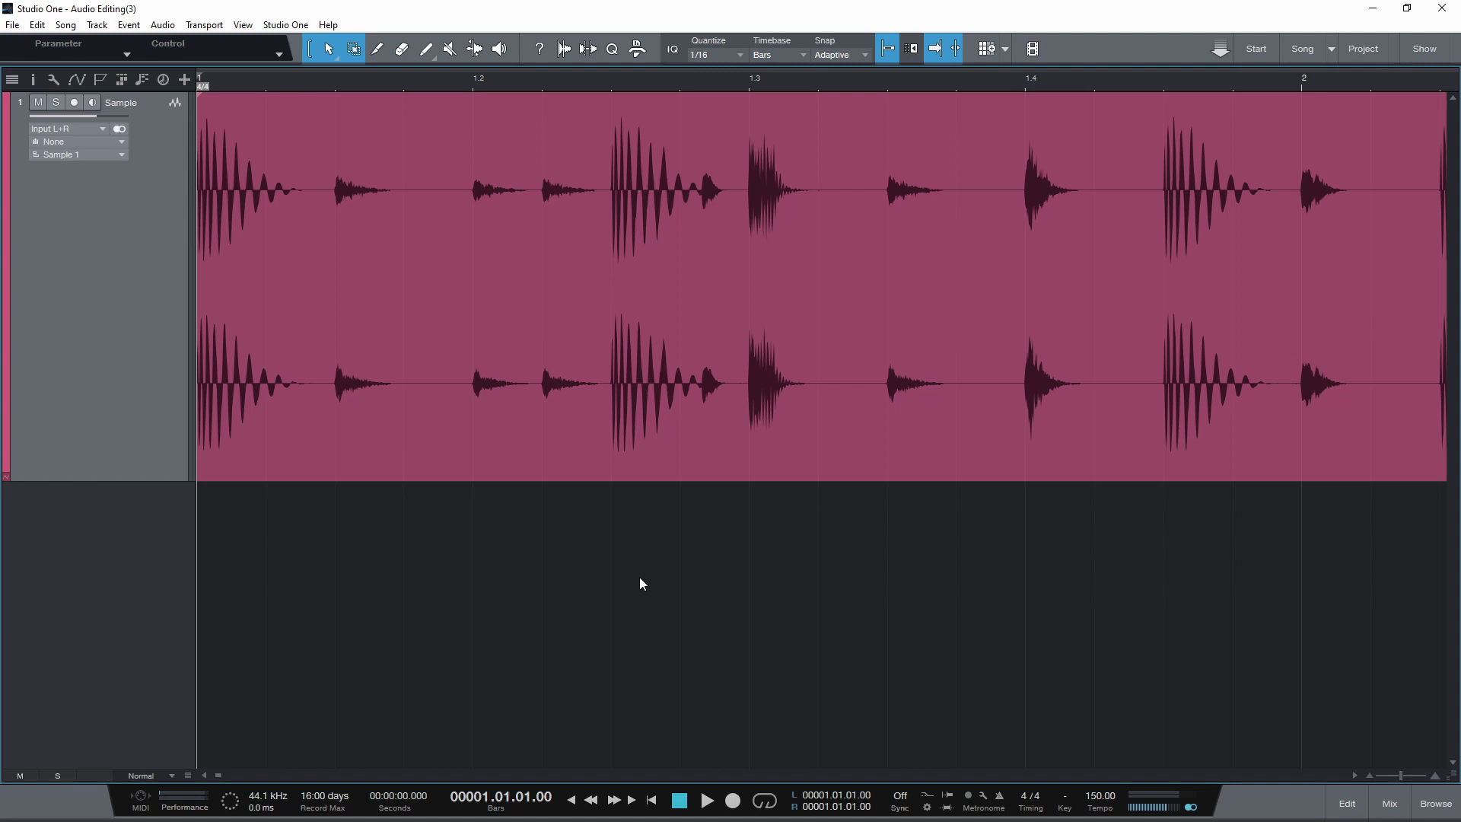
Split the playing drum loop at beat 1.3 and again at the next hit.
{"action": "key", "text": "space"}
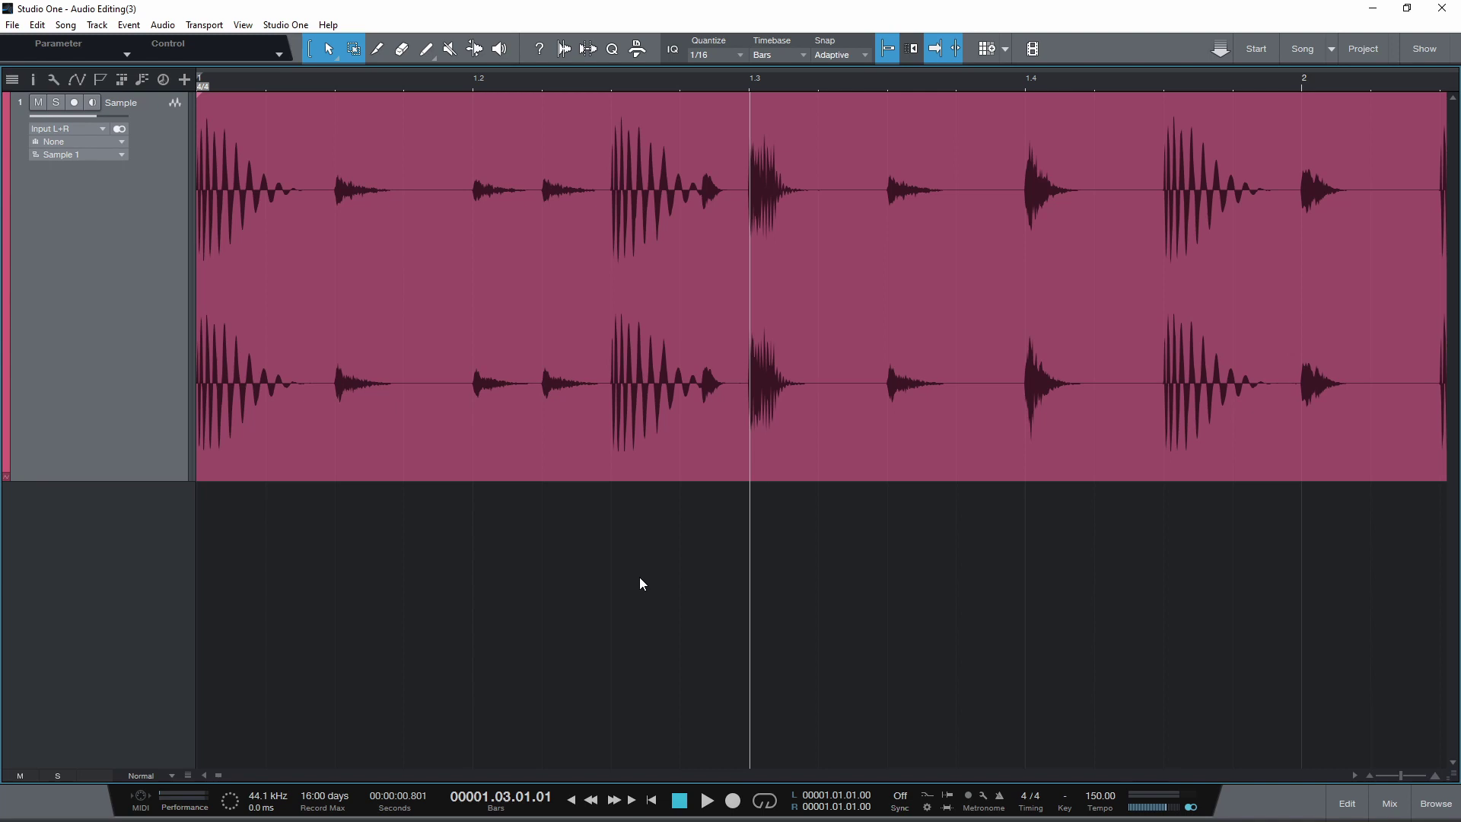
{"action": "key", "text": "alt+x"}
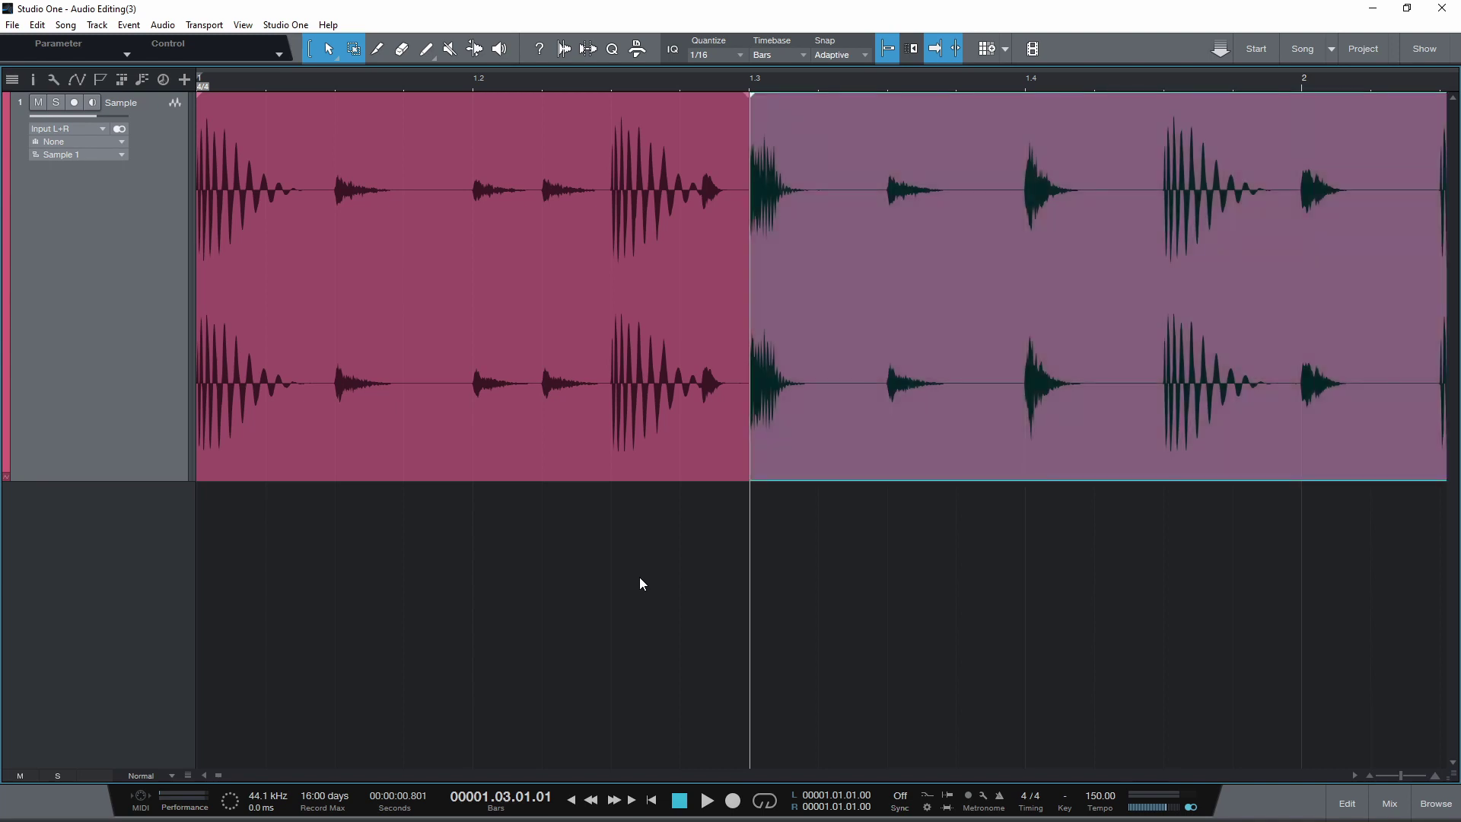
{"action": "key", "text": "Tab"}
{"action": "key", "text": "alt+x"}
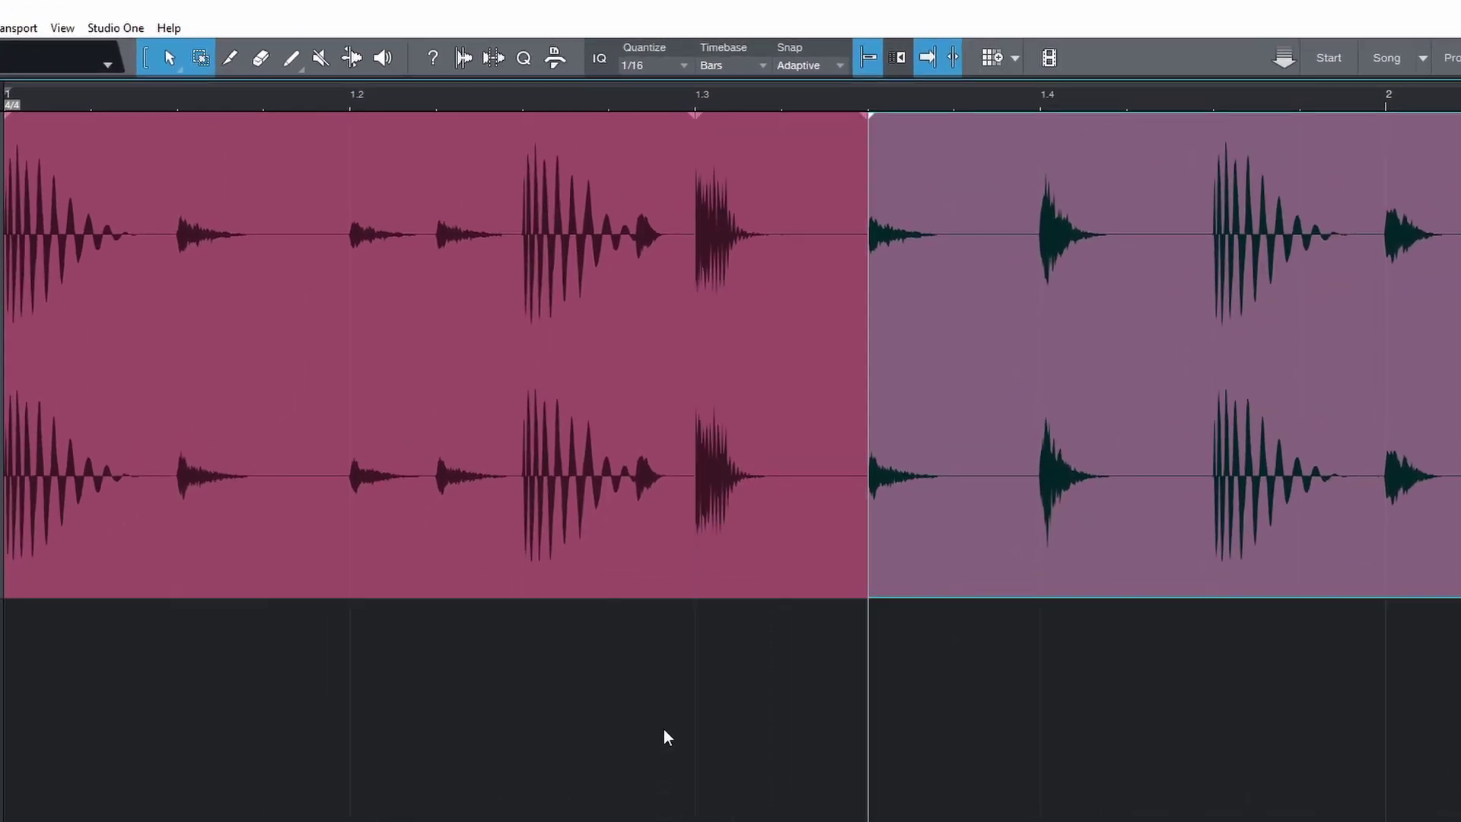
Select the slice starting at beat 1.3 and slide its audio to a different hit.
{"action": "left_click", "coordinate": [799, 544]}
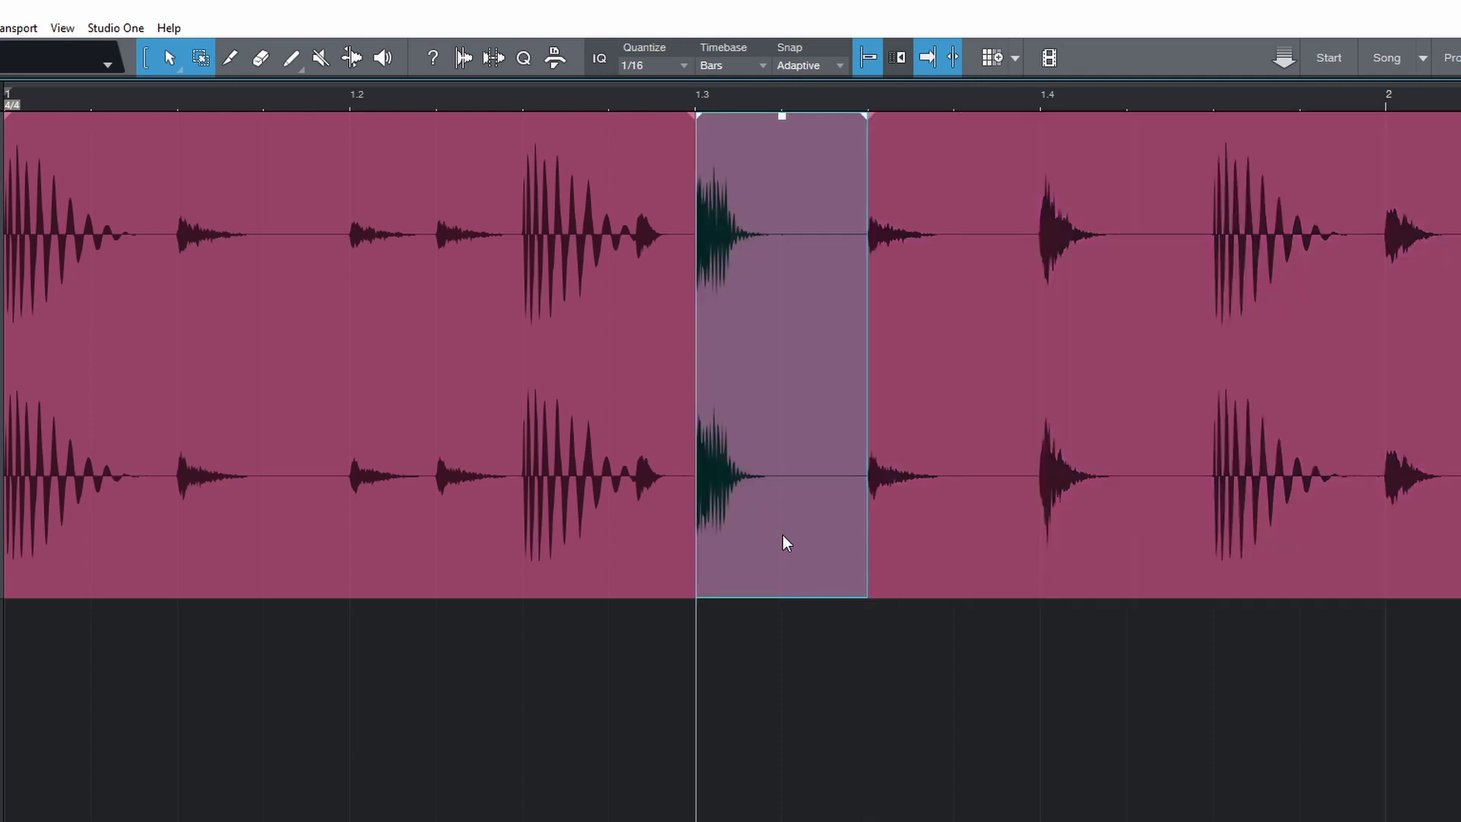
{"action": "left_click", "coordinate": [782, 536]}
{"action": "left_click_drag", "start_coordinate": [785, 458], "coordinate": [1125, 505]}
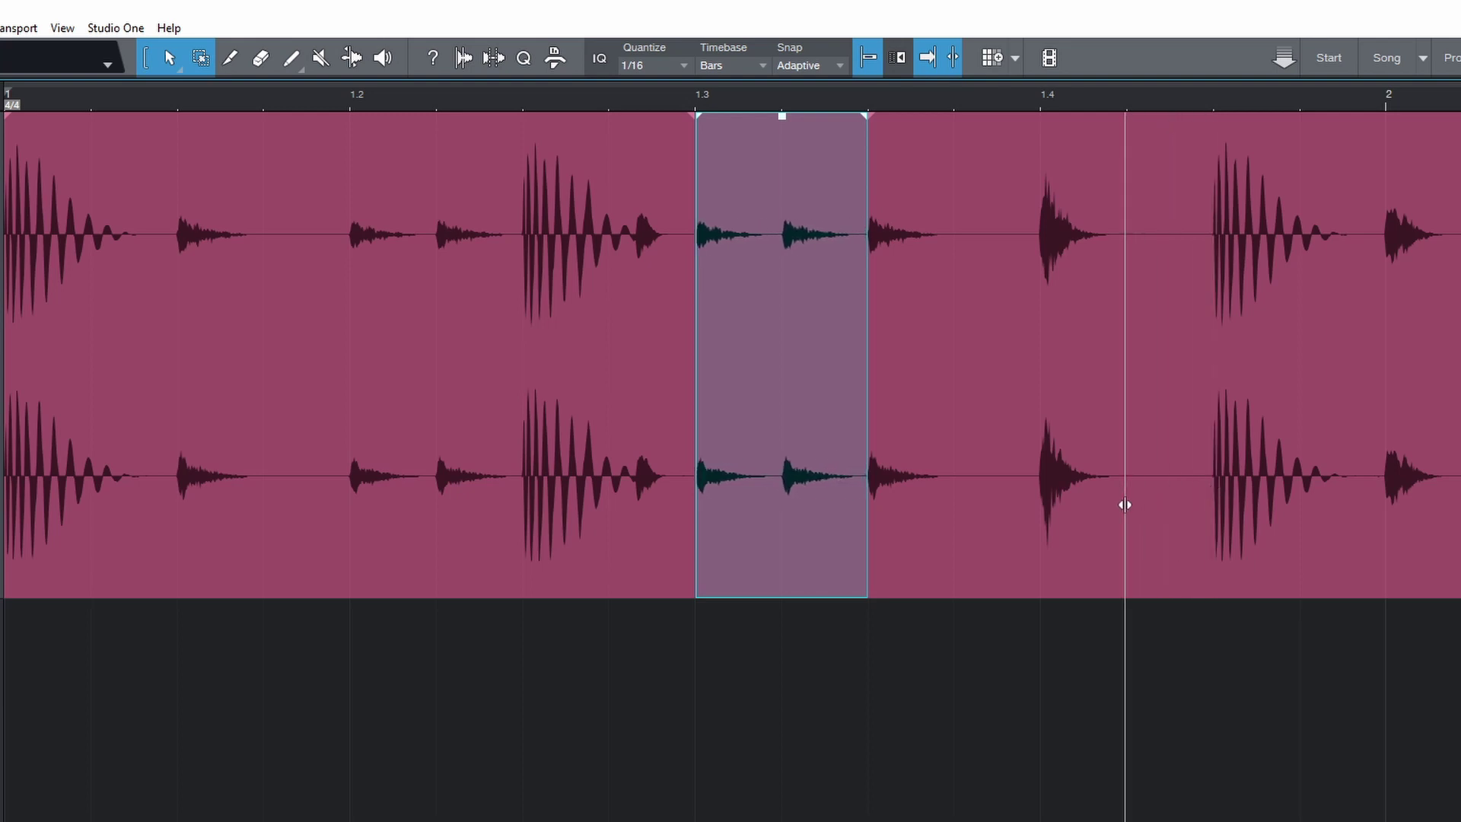
Deselect the slice and switch Snap off, then back on.
{"action": "left_click", "coordinate": [692, 750]}
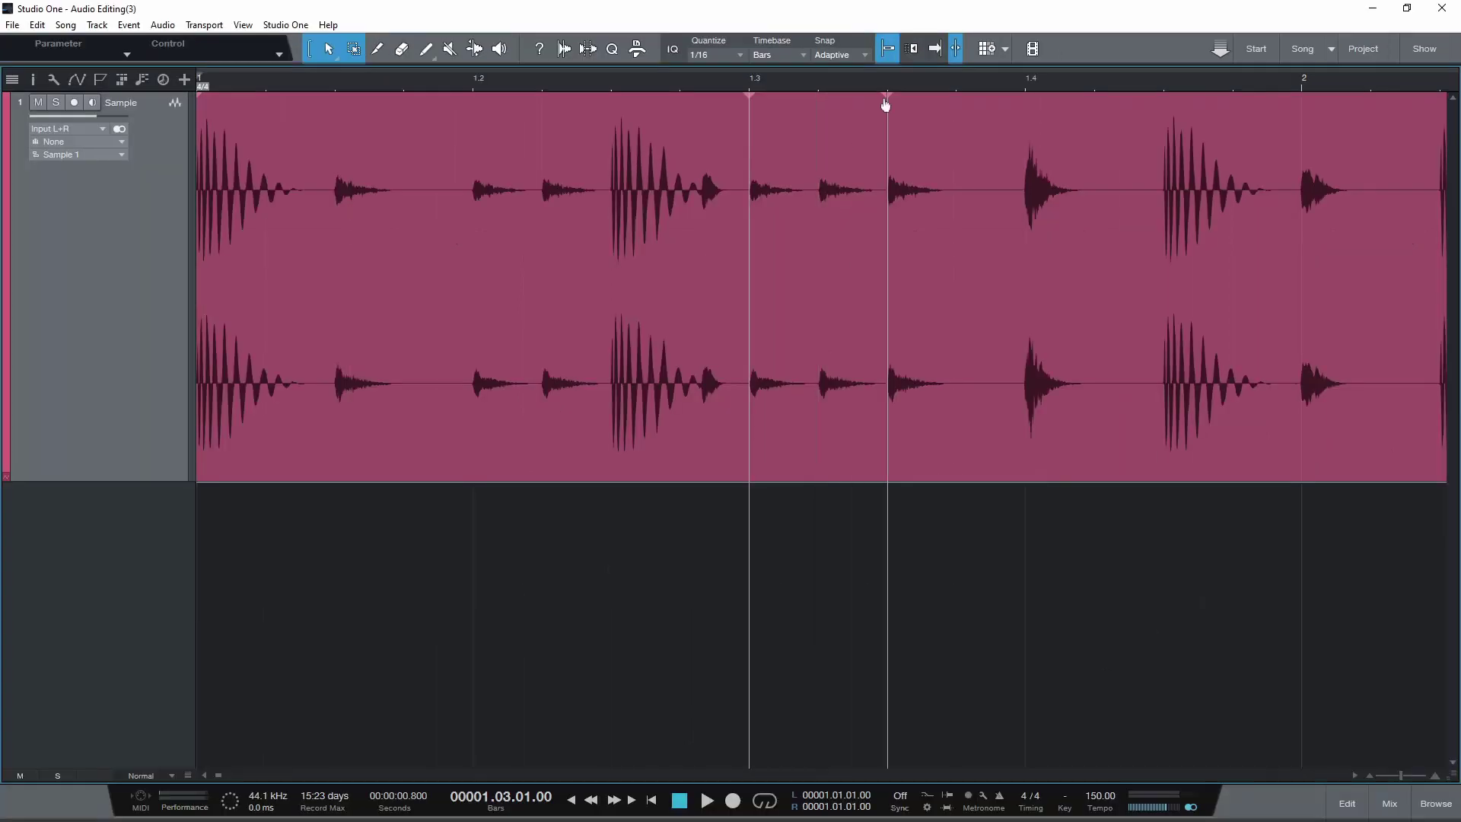
{"action": "left_click", "coordinate": [927, 57]}
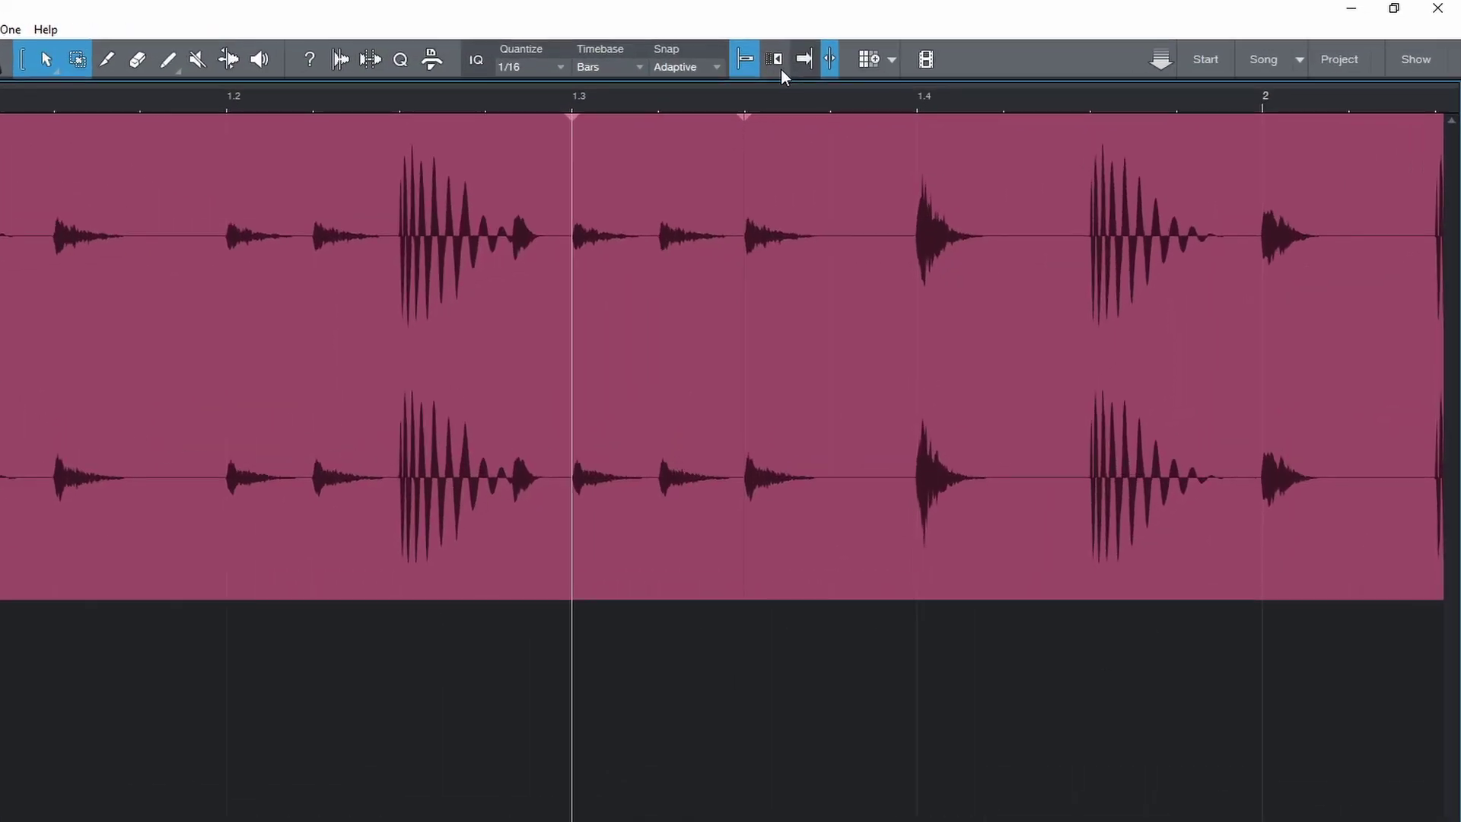
{"action": "left_click", "coordinate": [780, 70]}
Delete the slice after beat 1.3, undo, then delete it again with Ripple Edit on to close the gap.
{"action": "left_click", "coordinate": [642, 449]}
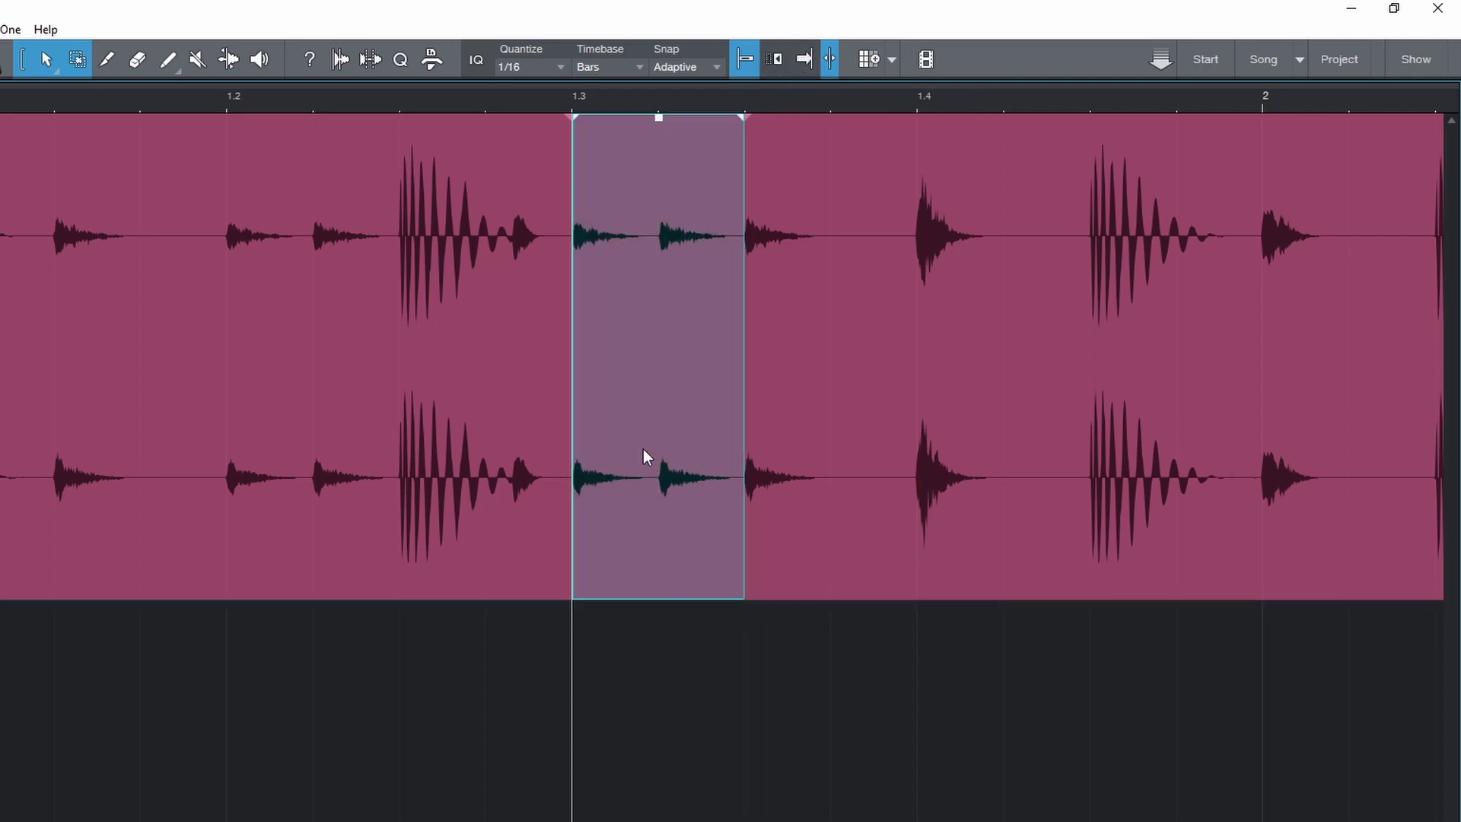
{"action": "key", "text": "Delete"}
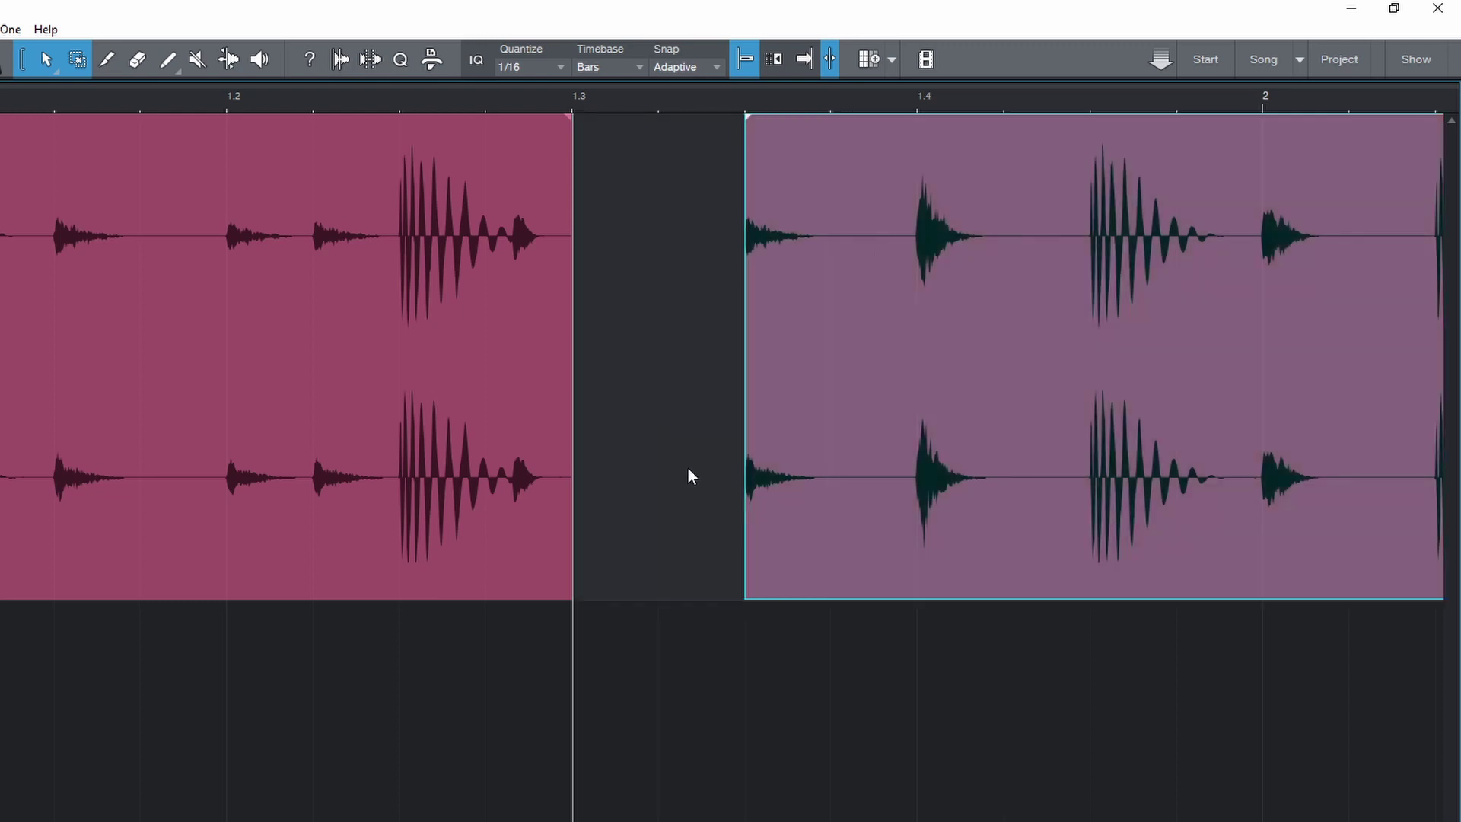
{"action": "key", "text": "ctrl+z"}
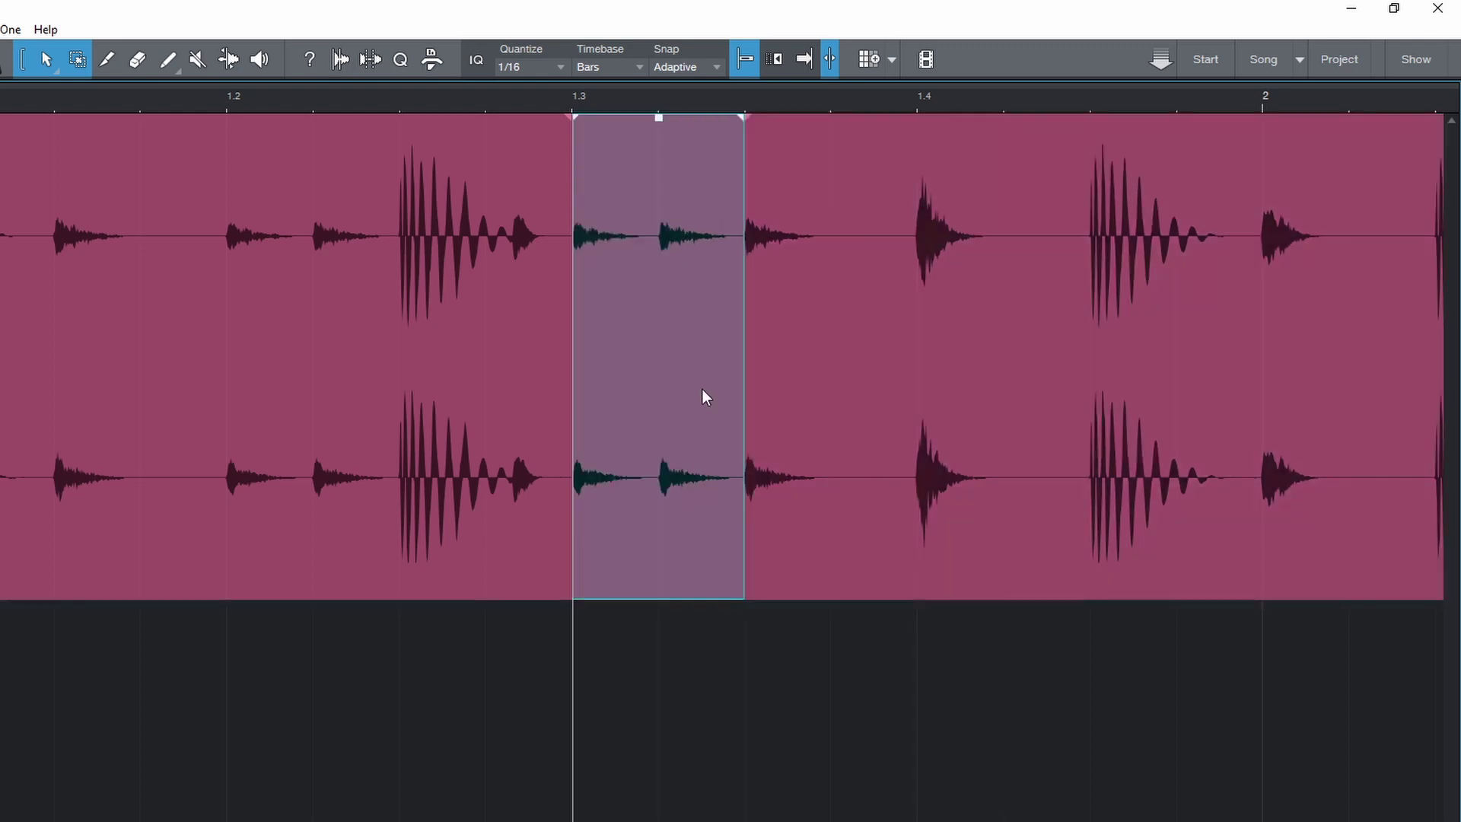
{"action": "left_click", "coordinate": [778, 66]}
{"action": "key", "text": "Delete"}
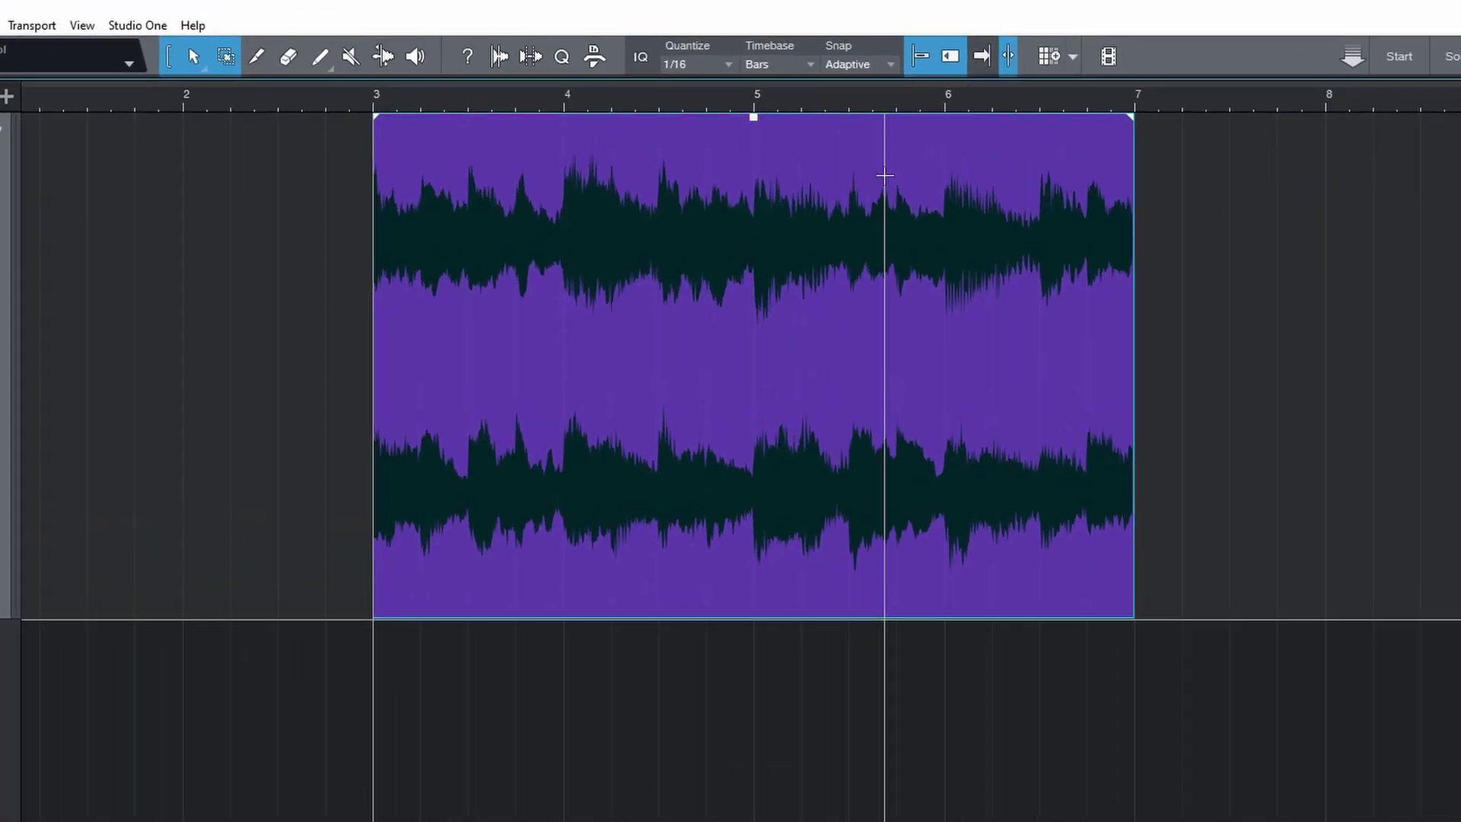
Add a fade-in and a fade-out to the event, making the fade-out curve logarithmic.
{"action": "mouse_move", "coordinate": [757, 111]}
{"action": "left_mouse_down"}
{"action": "mouse_move", "coordinate": [739, 318]}
{"action": "mouse_move", "coordinate": [753, 66]}
{"action": "mouse_move", "coordinate": [754, 147]}
{"action": "mouse_move", "coordinate": [754, 114]}
{"action": "left_mouse_up"}
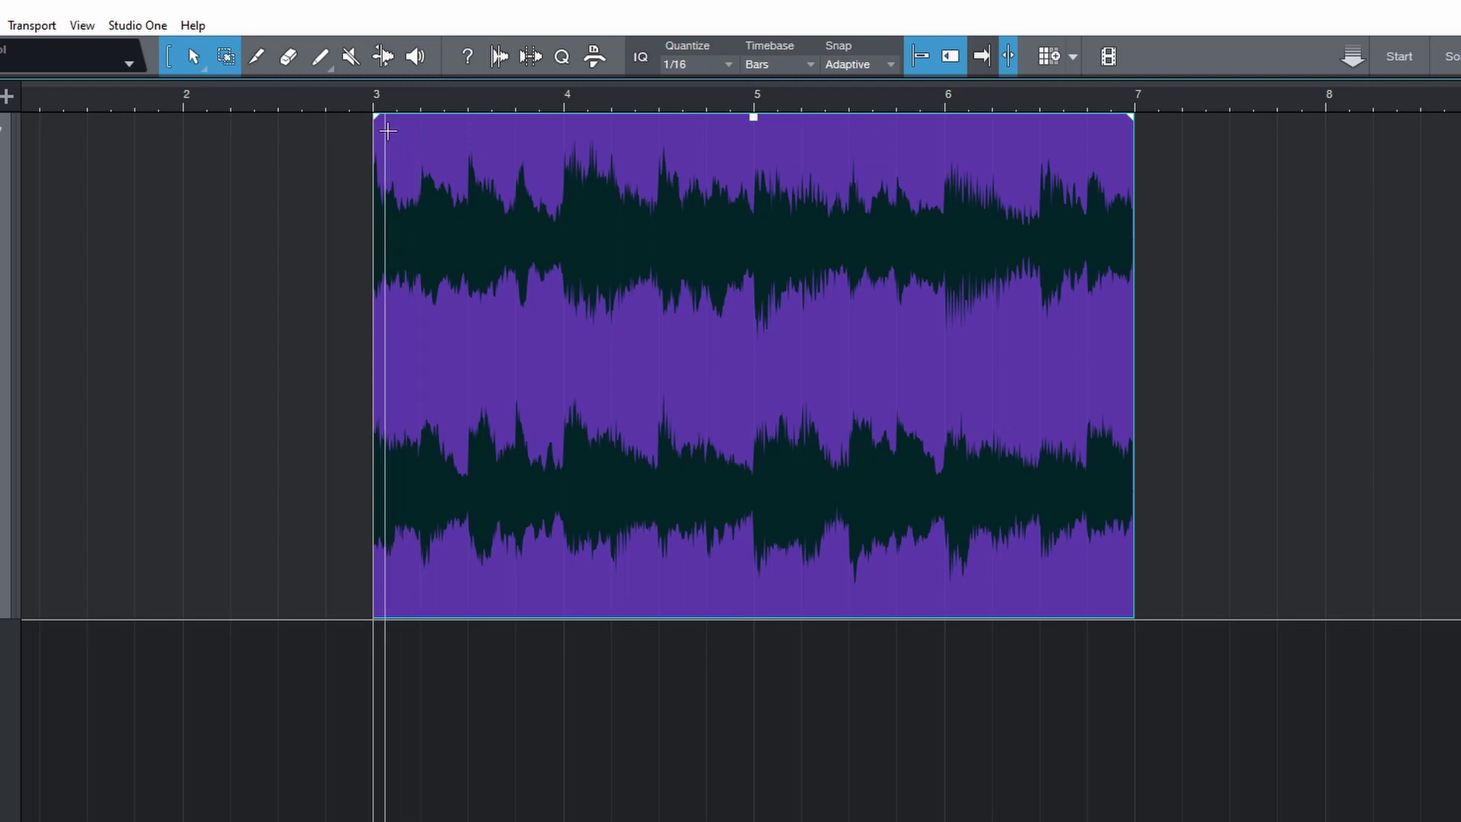
{"action": "left_click_drag", "start_coordinate": [381, 128], "coordinate": [638, 129]}
{"action": "left_click_drag", "start_coordinate": [1132, 126], "coordinate": [827, 131]}
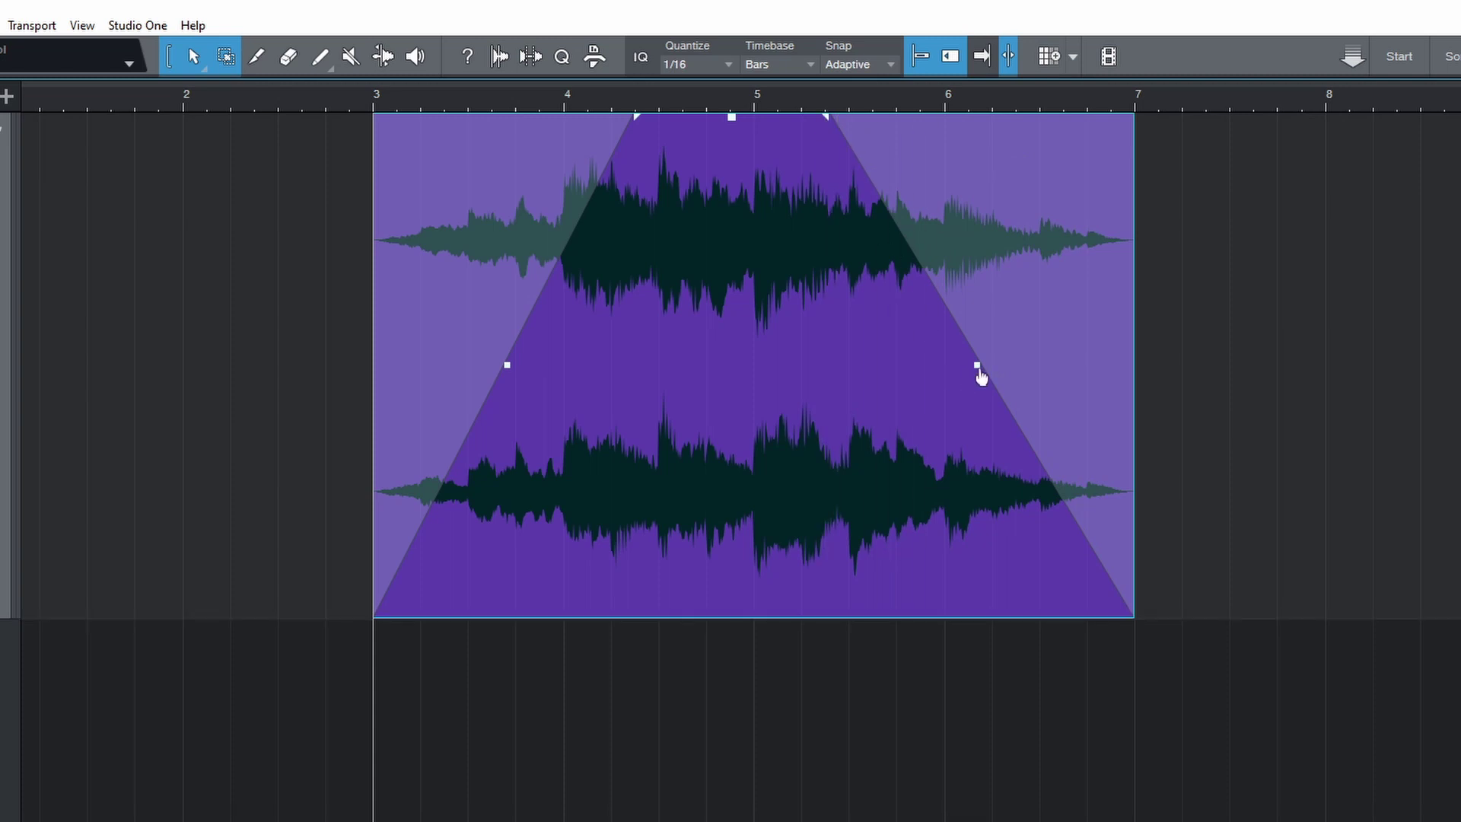
{"action": "left_click_drag", "start_coordinate": [981, 375], "coordinate": [1017, 263]}
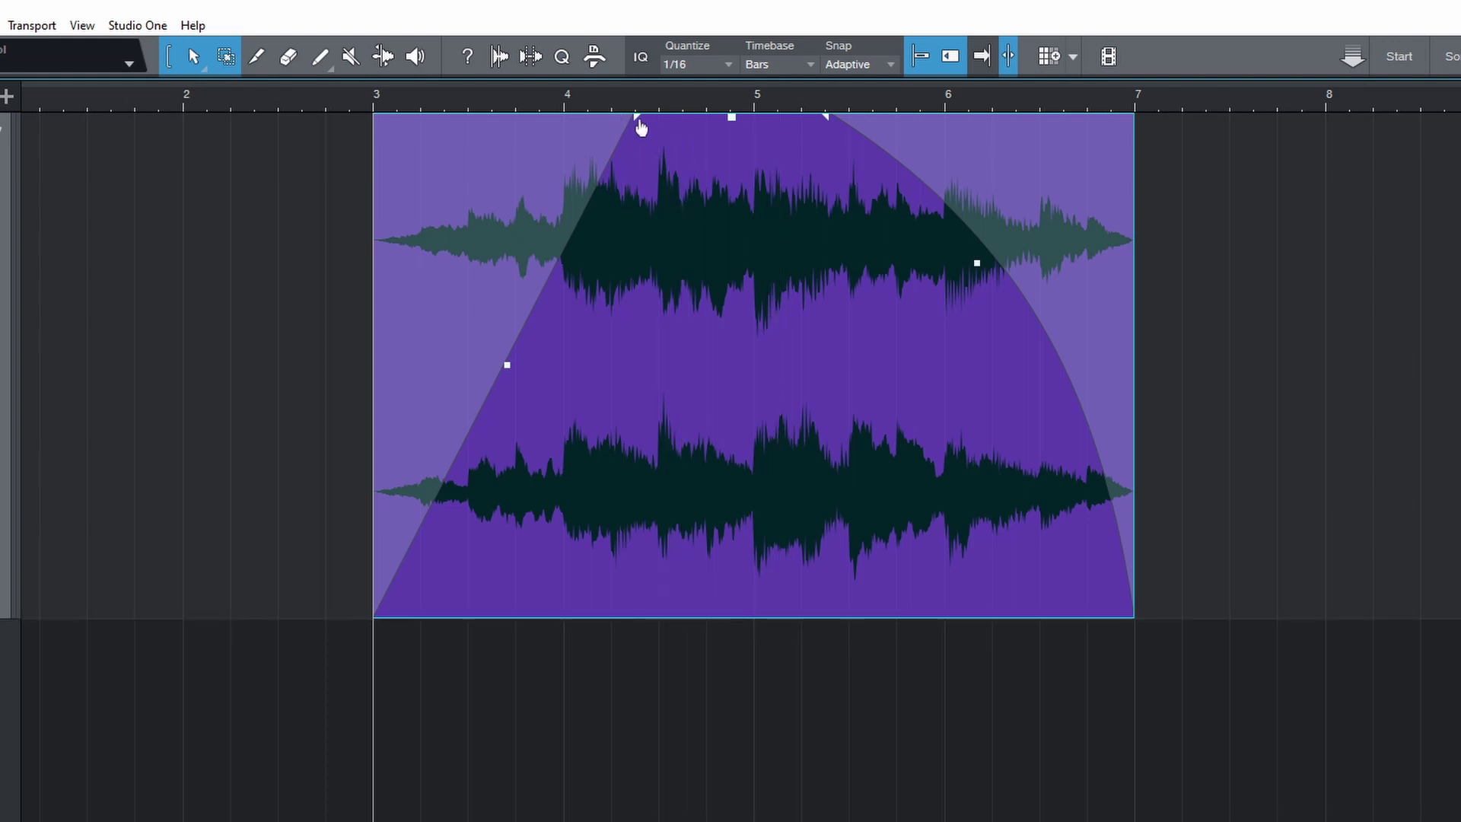
Remove the fade-in, create a 2.663 s fade-in, then clear both fades from the event.
{"action": "left_click_drag", "start_coordinate": [639, 117], "coordinate": [375, 116]}
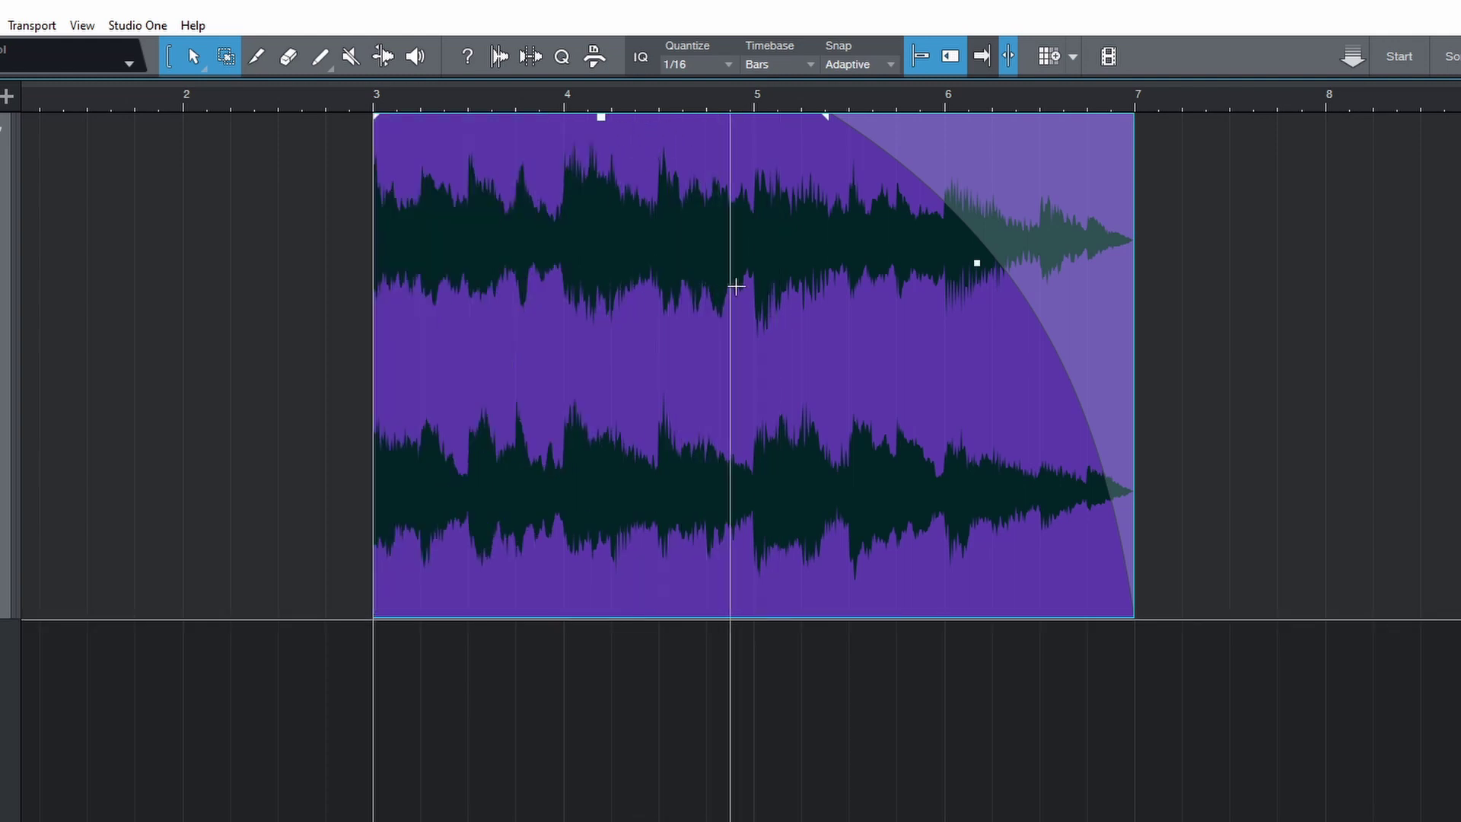
{"action": "left_click_drag", "start_coordinate": [378, 120], "coordinate": [693, 164]}
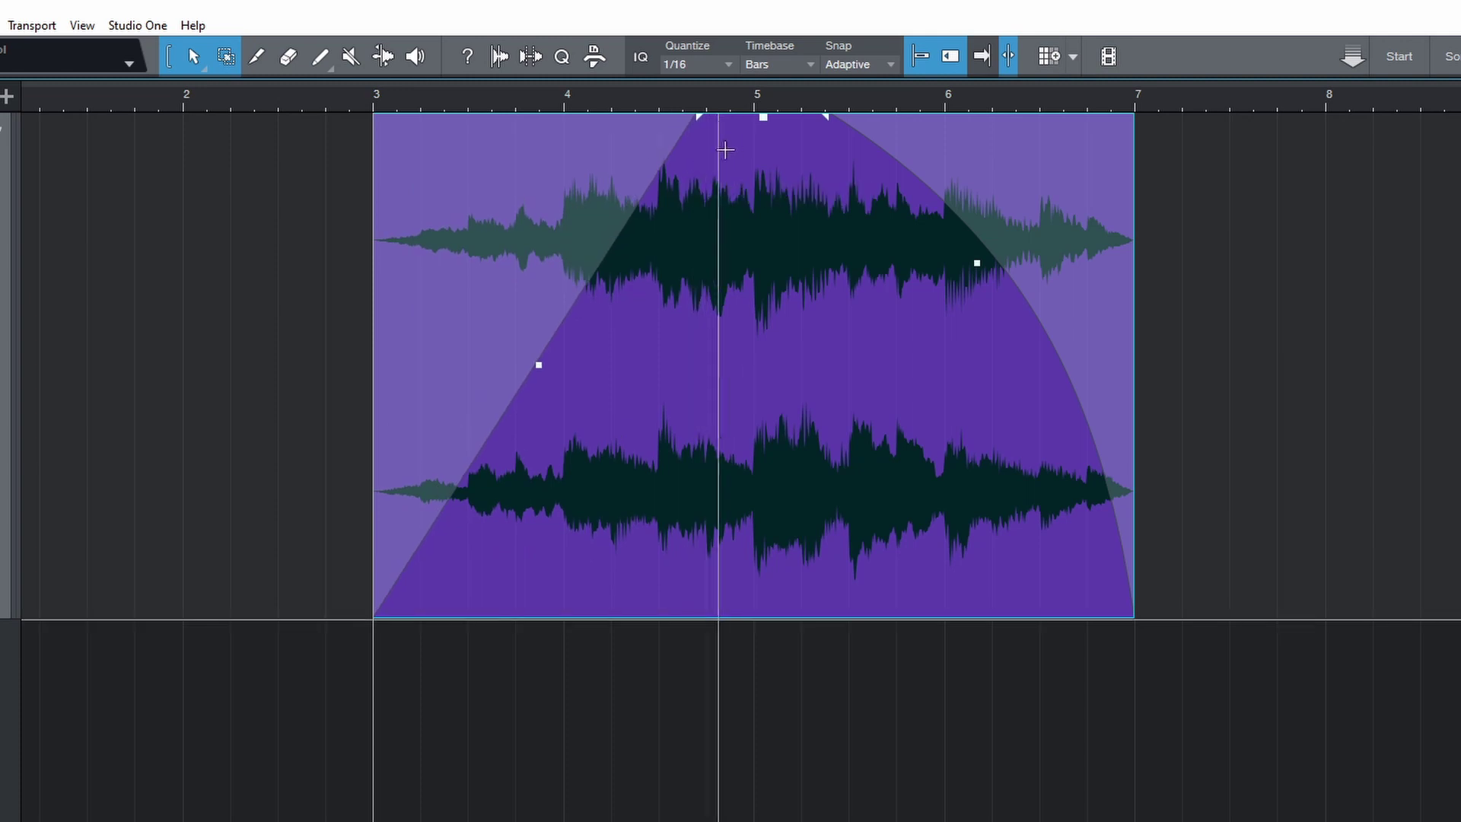
{"action": "double_click", "coordinate": [763, 120]}
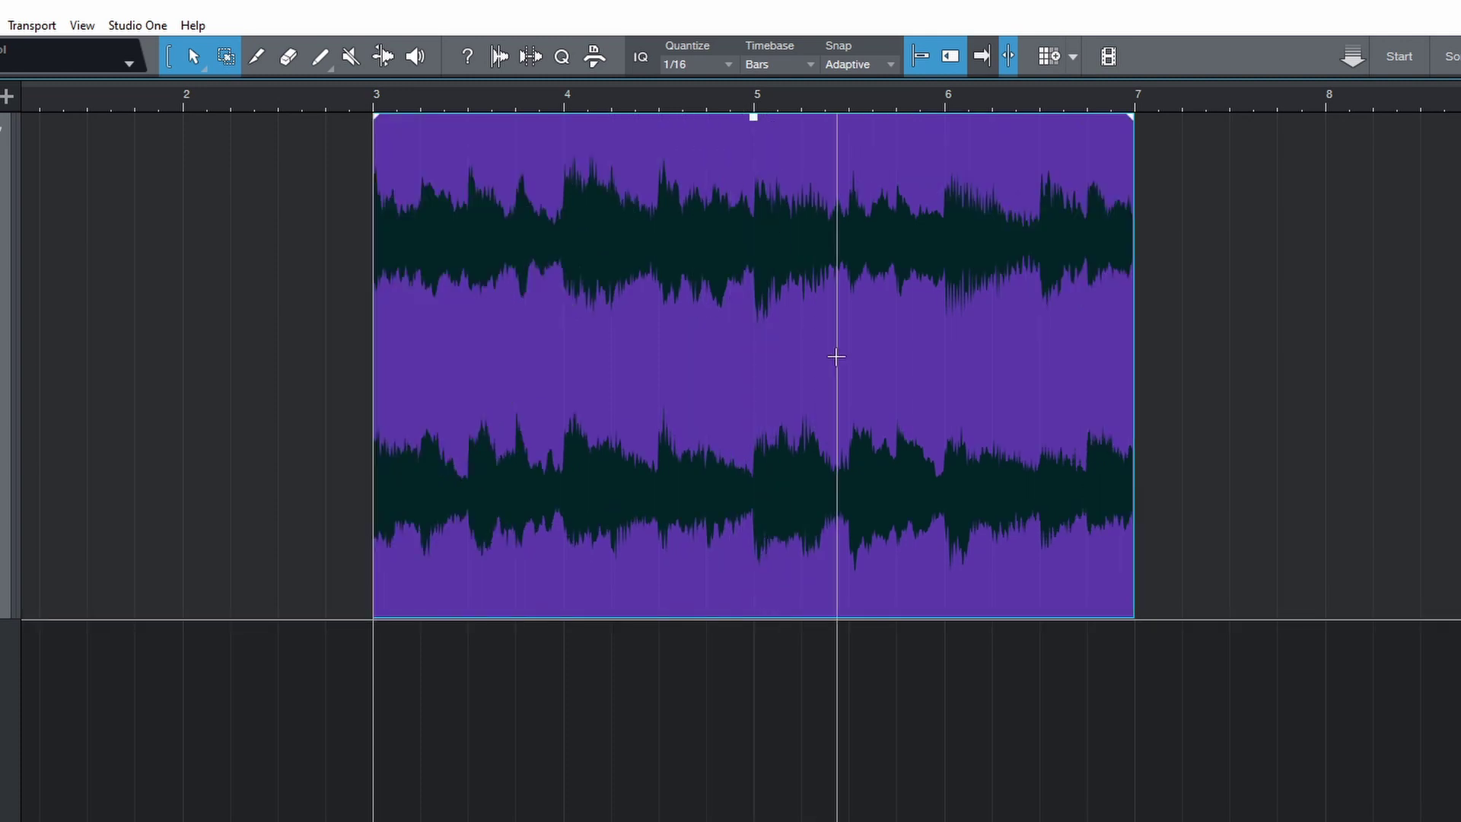
Enable the Gain Envelope on the audio event.
{"action": "right_click", "coordinate": [832, 394]}
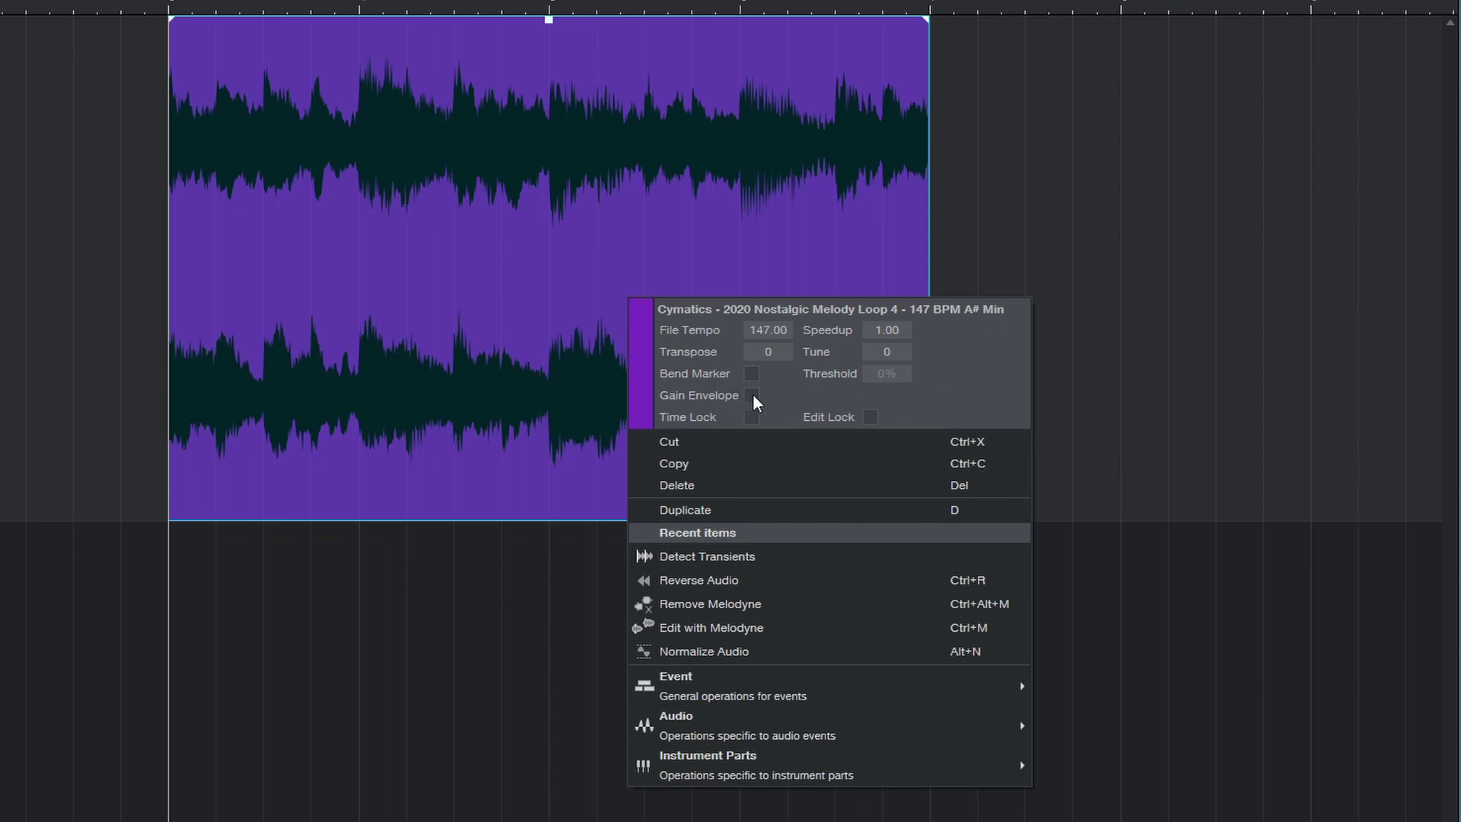
{"action": "left_click", "coordinate": [752, 394]}
{"action": "left_click", "coordinate": [446, 284]}
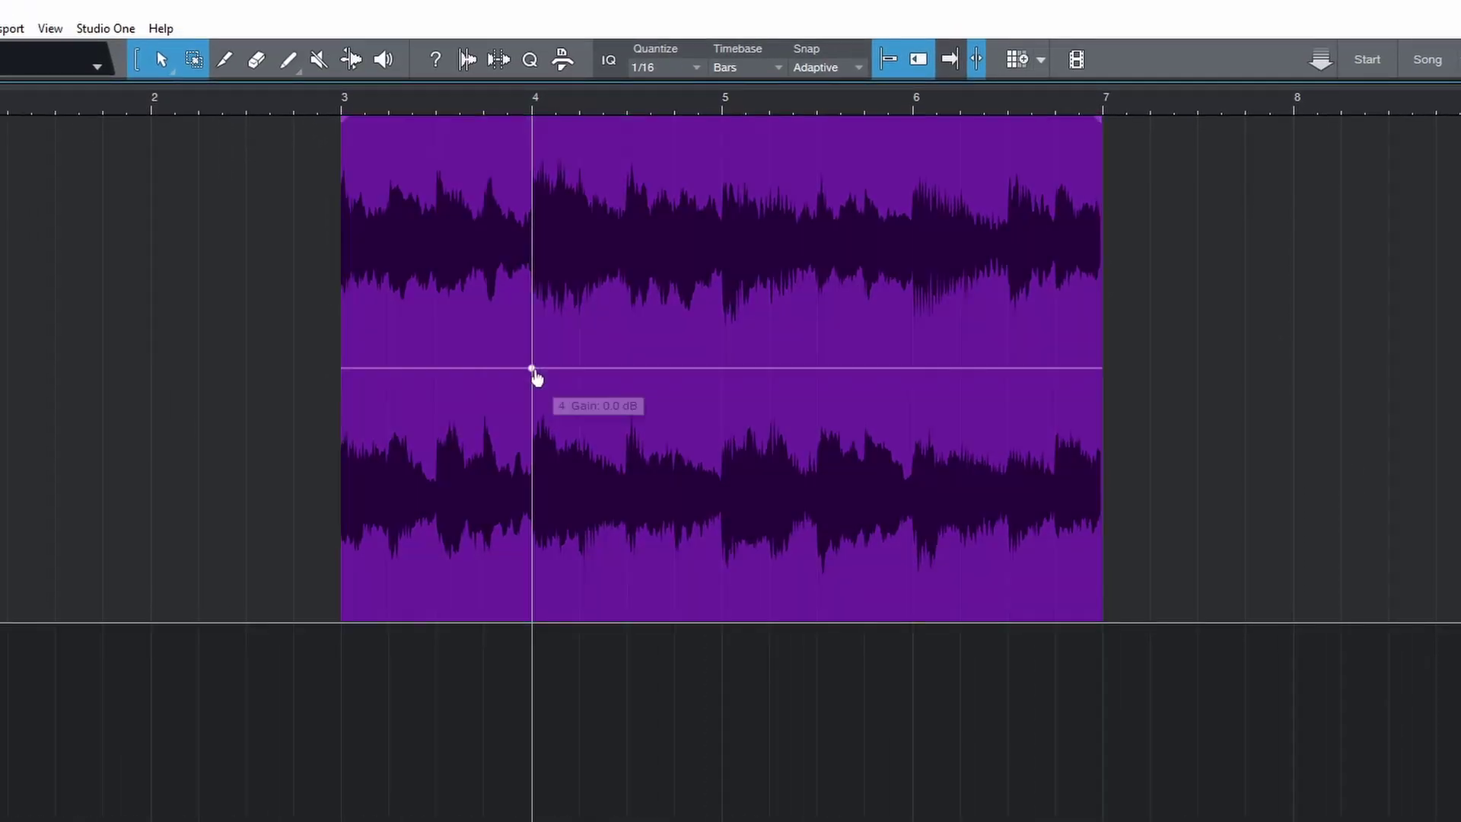
Add envelope points, dip the gain to -9.4 dB at bar 4 and raise it after bar 5.
{"action": "left_click", "coordinate": [532, 369]}
{"action": "left_click", "coordinate": [626, 368]}
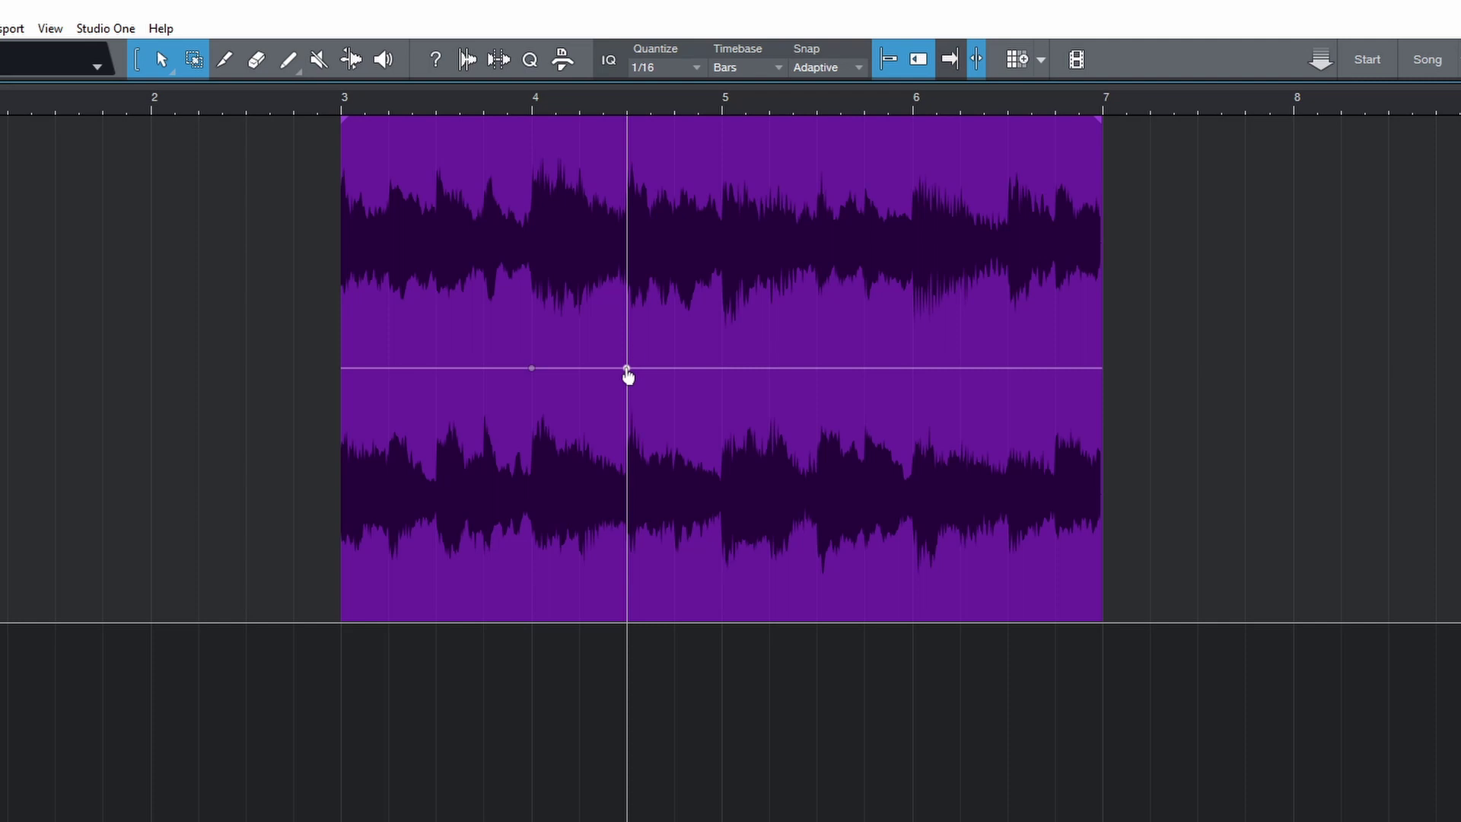
{"action": "left_click", "coordinate": [722, 369]}
{"action": "left_click_drag", "start_coordinate": [627, 373], "coordinate": [581, 554]}
{"action": "left_click_drag", "start_coordinate": [657, 455], "coordinate": [686, 489]}
{"action": "left_click_drag", "start_coordinate": [854, 368], "coordinate": [915, 508]}
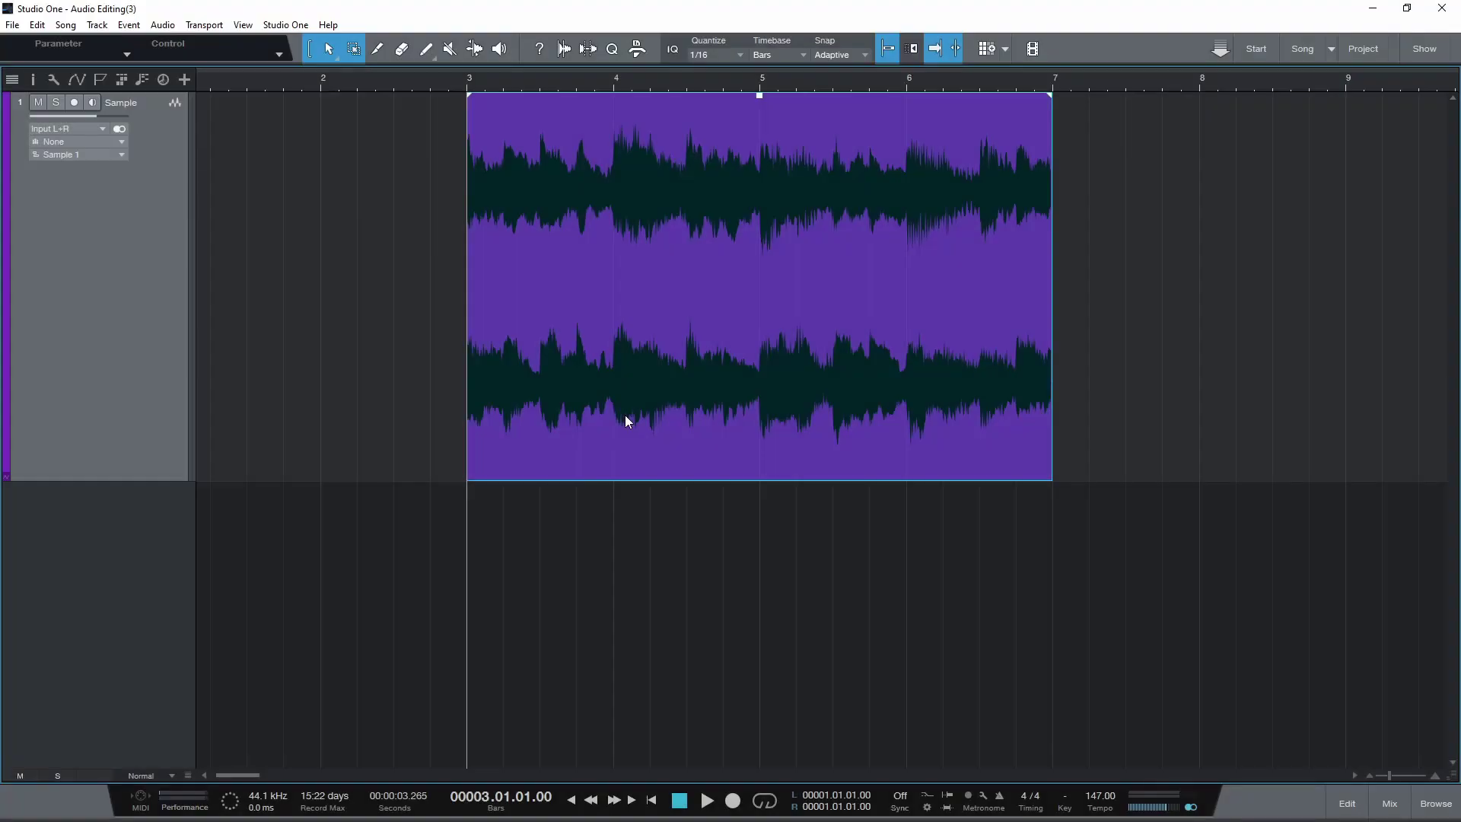
Apply Audio > Normalize Audio to the event so its waveform reaches full level.
{"action": "right_click", "coordinate": [758, 312]}
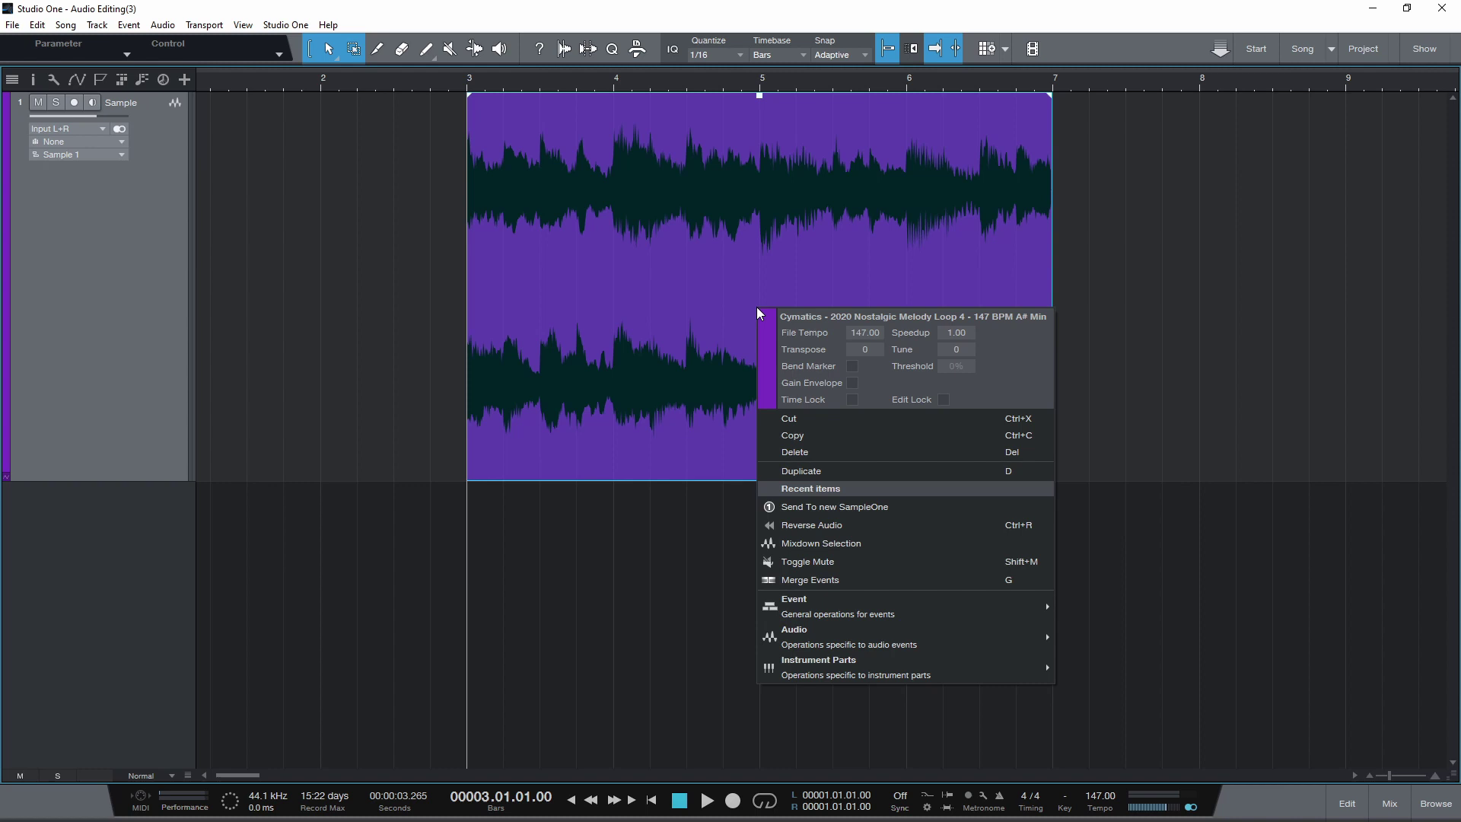
{"action": "mouse_move", "coordinate": [882, 633]}
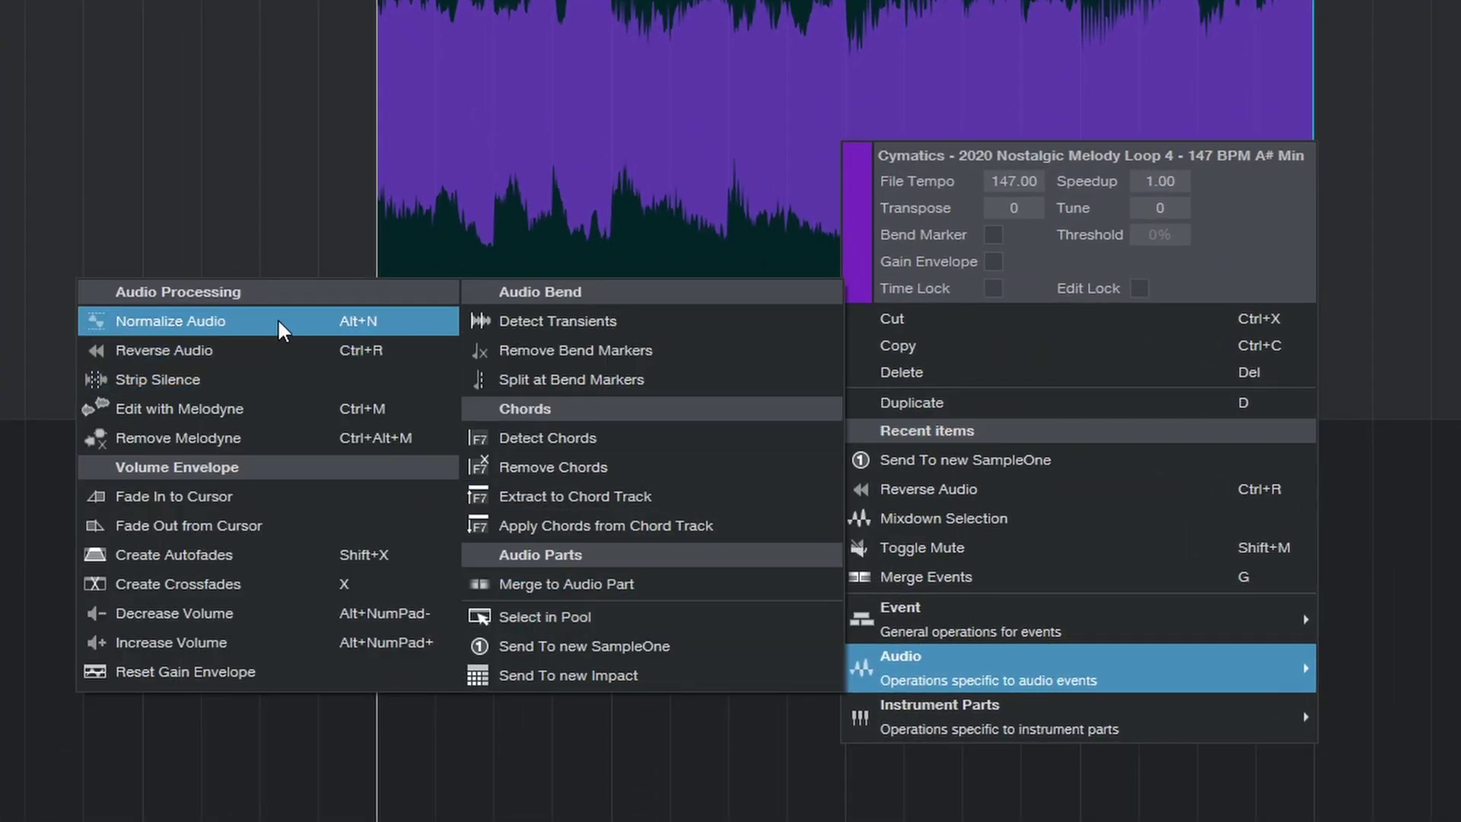
{"action": "left_click", "coordinate": [542, 163]}
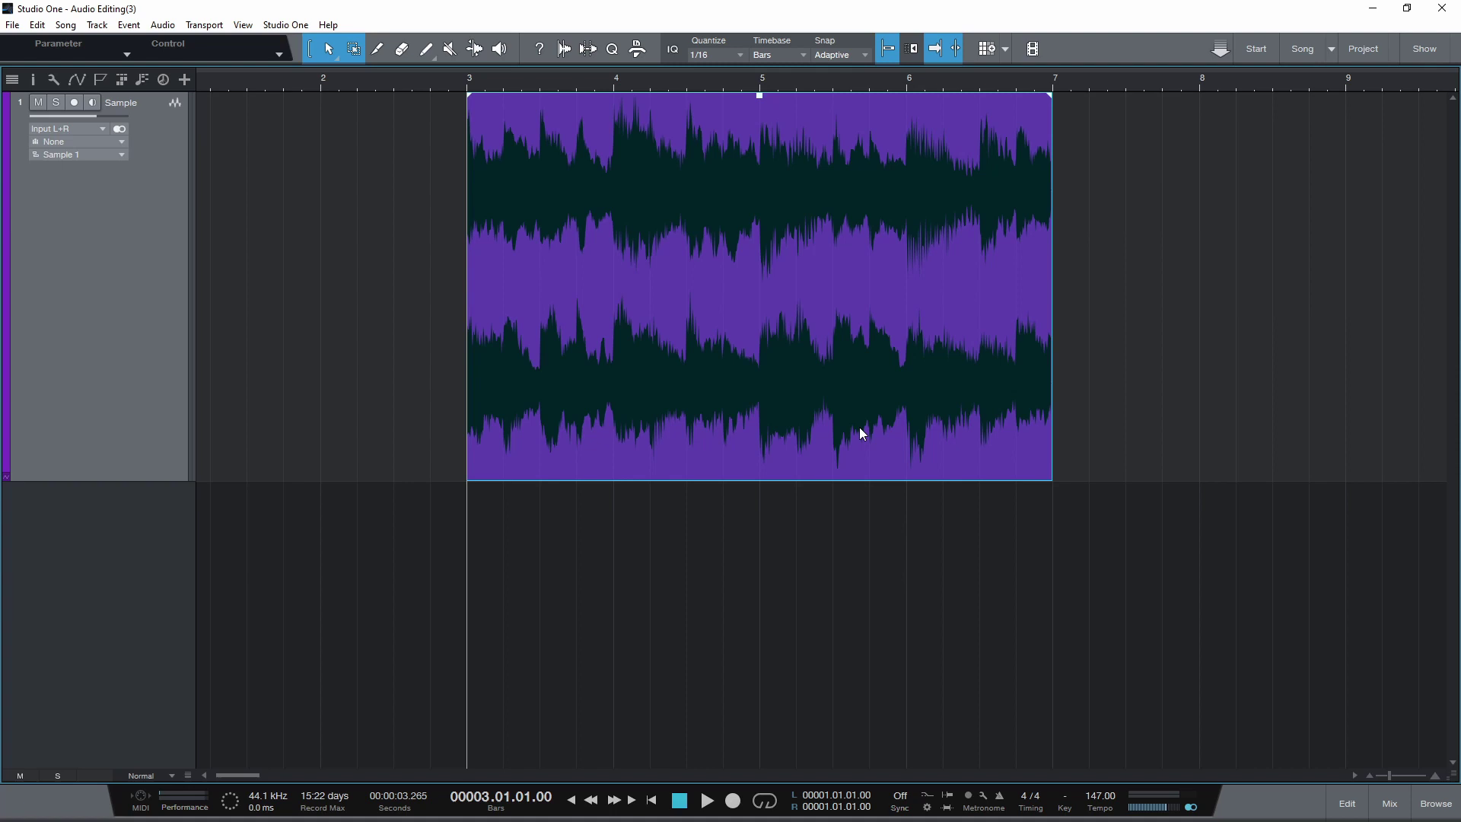
Reverse the audio event with Audio > Reverse Audio.
{"action": "right_click", "coordinate": [759, 333]}
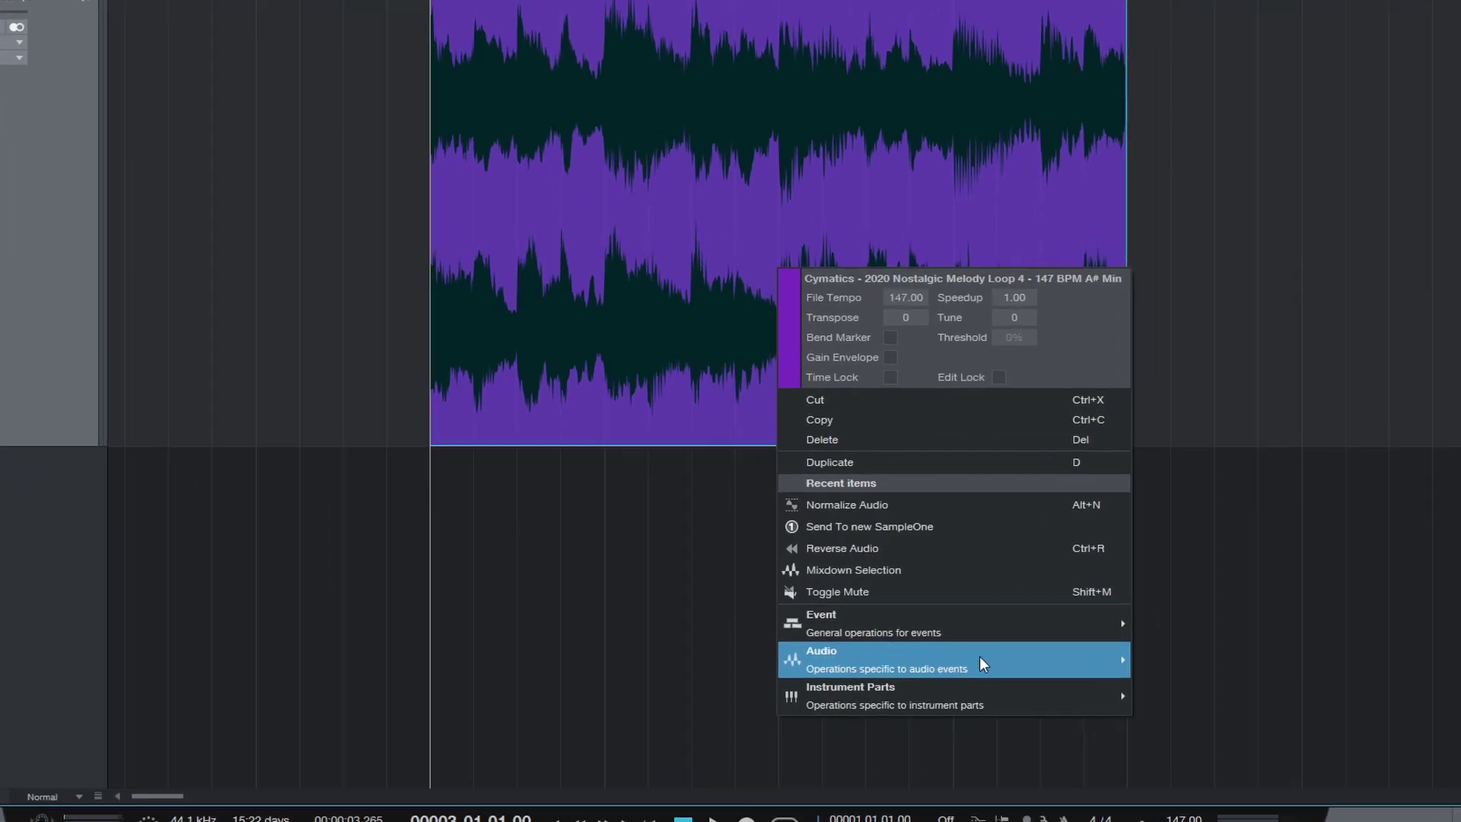
{"action": "mouse_move", "coordinate": [979, 662]}
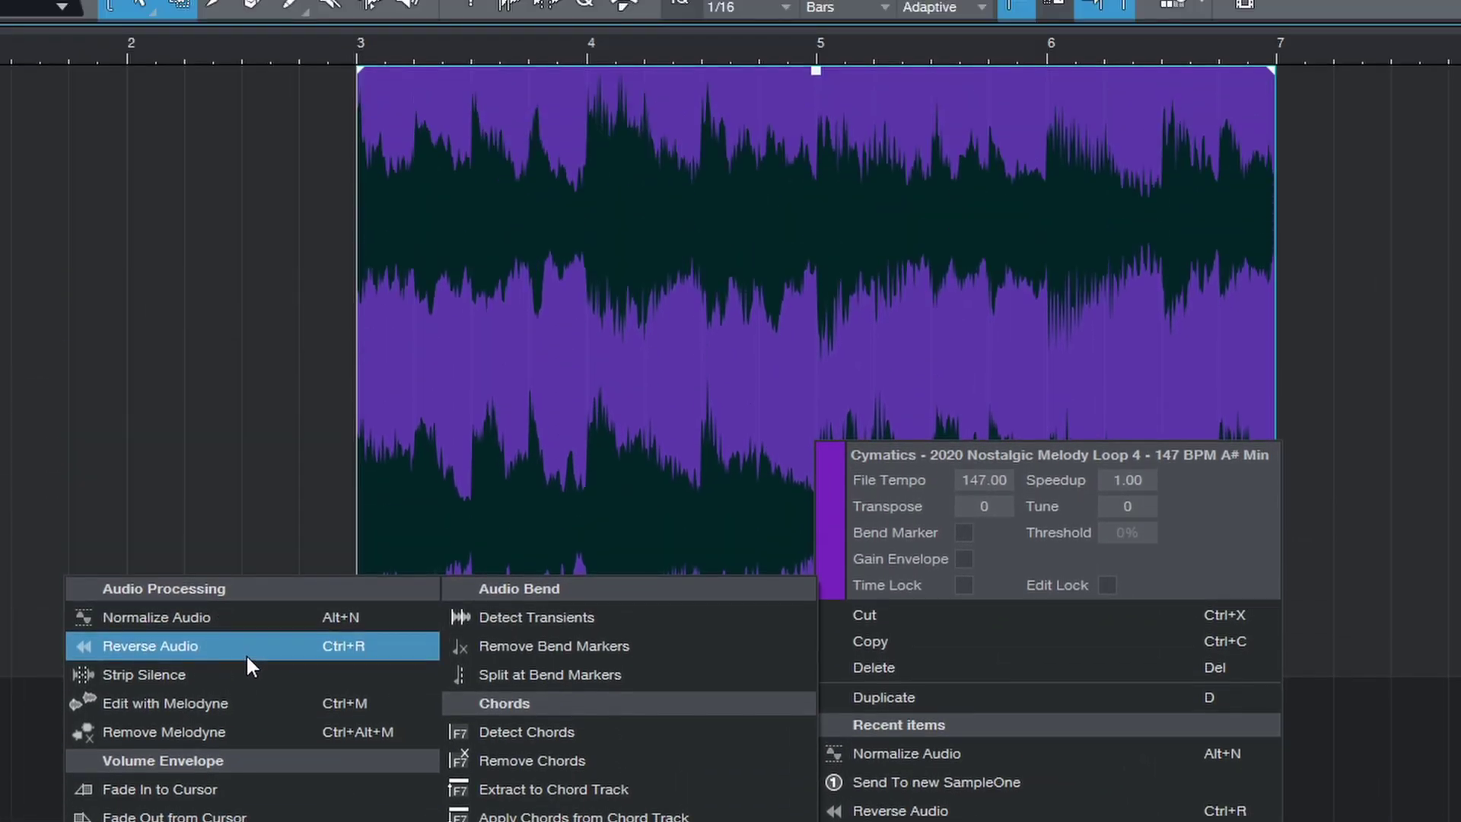
{"action": "left_click", "coordinate": [246, 656]}
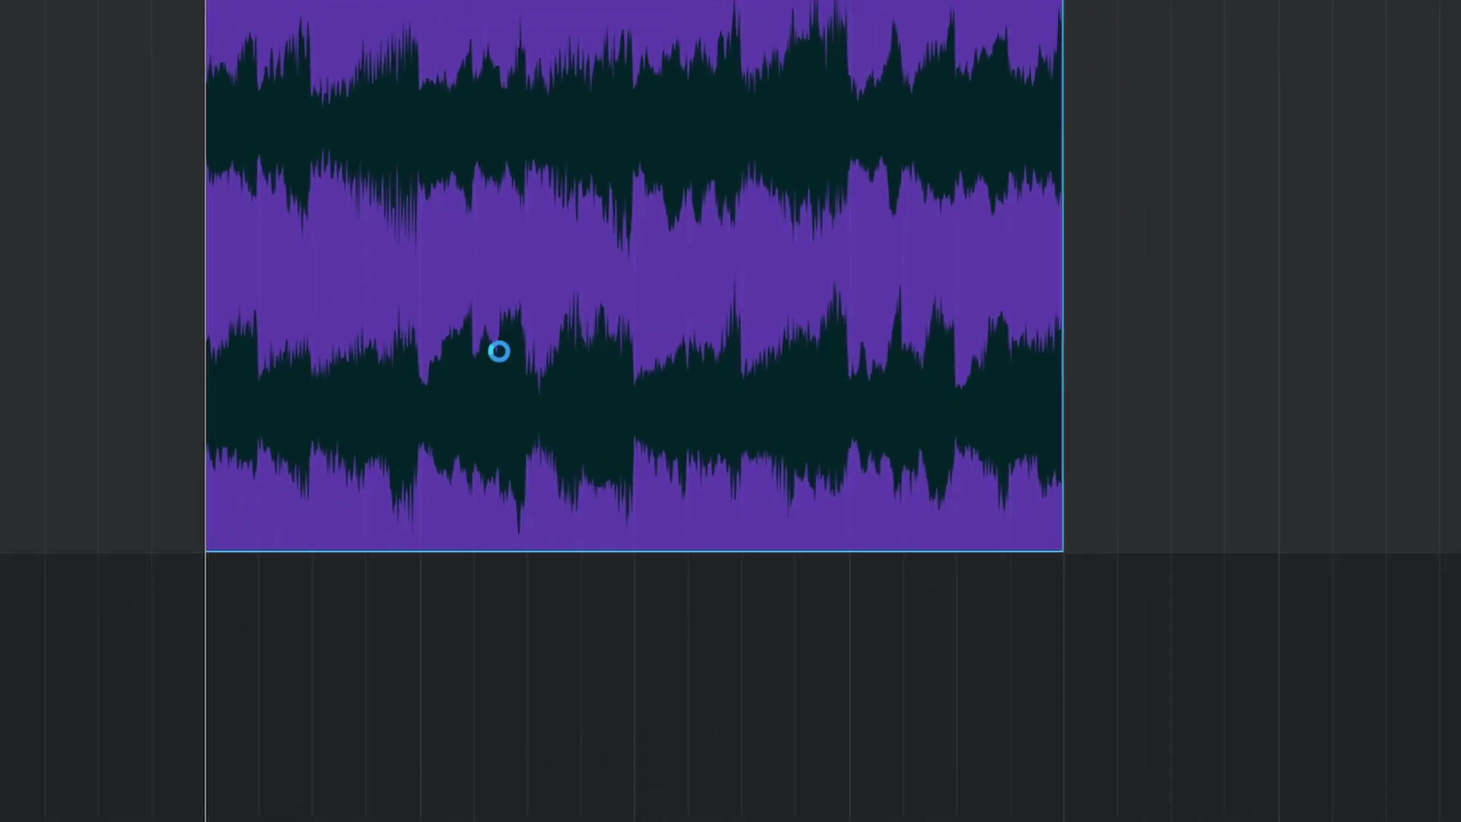
Add automatic fades to both ends of the event with Audio > Create Autofades.
{"action": "right_click", "coordinate": [671, 461]}
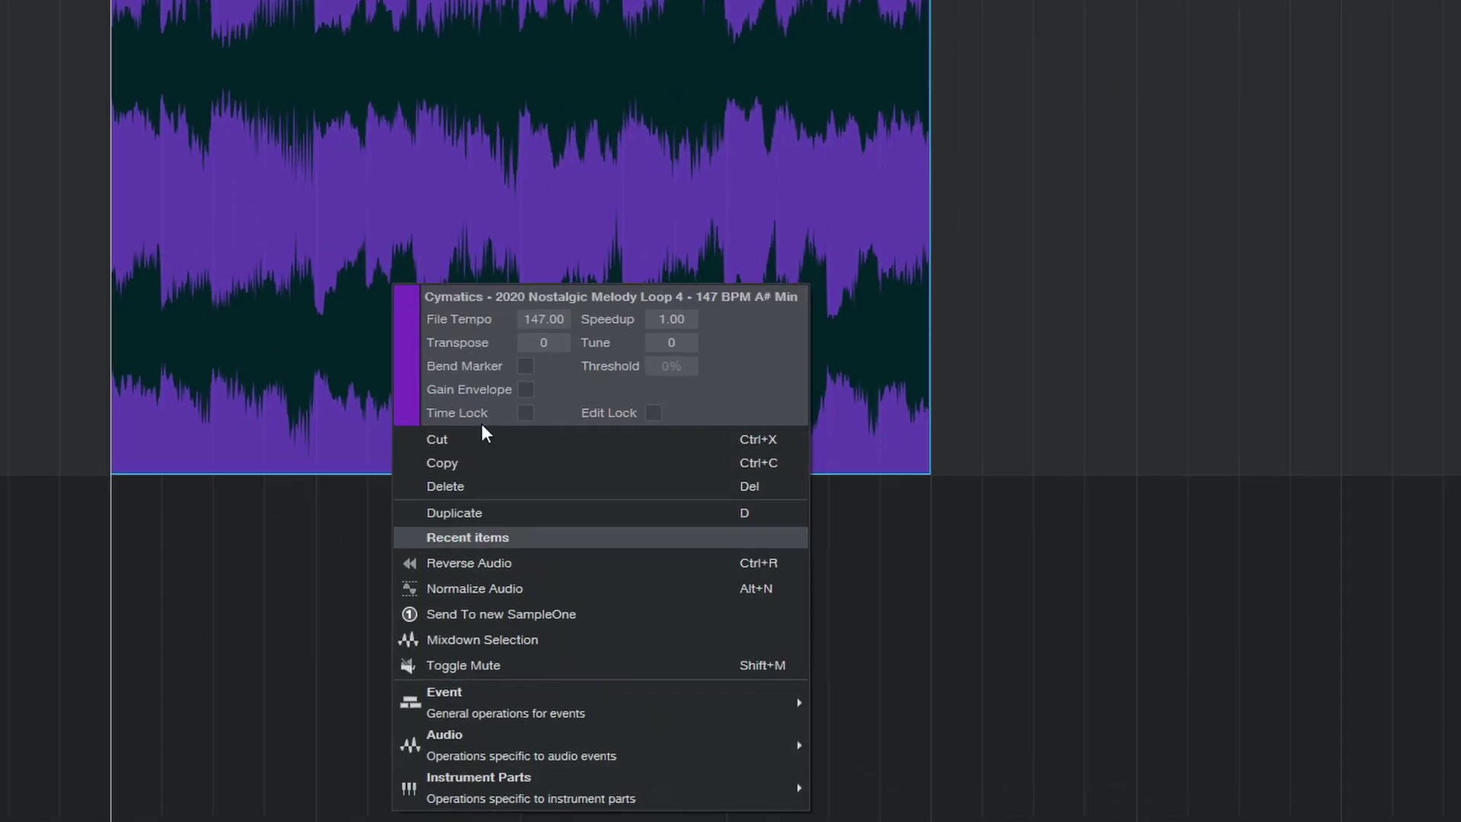
{"action": "mouse_move", "coordinate": [563, 747]}
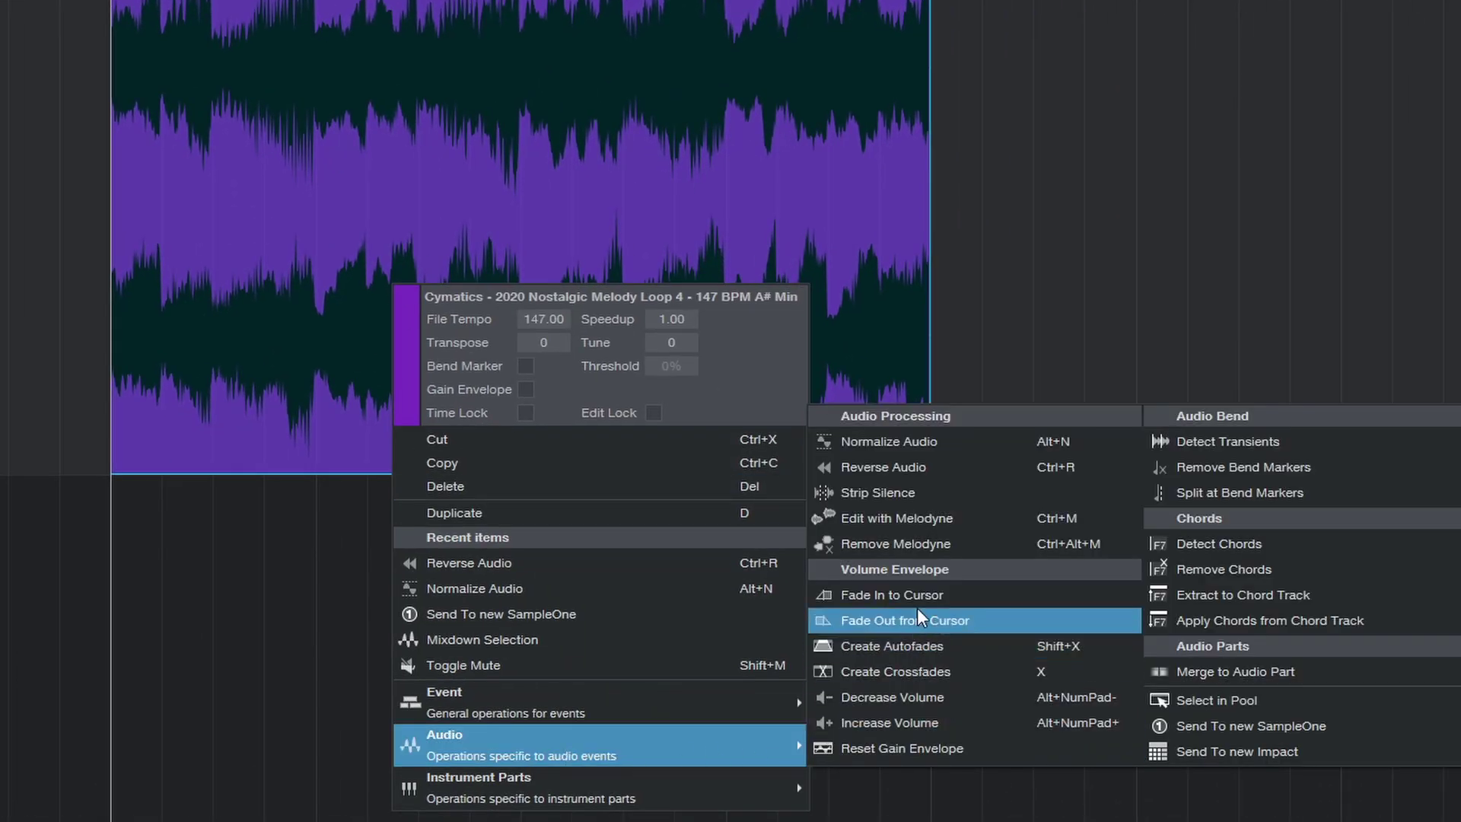
{"action": "left_click", "coordinate": [965, 651]}
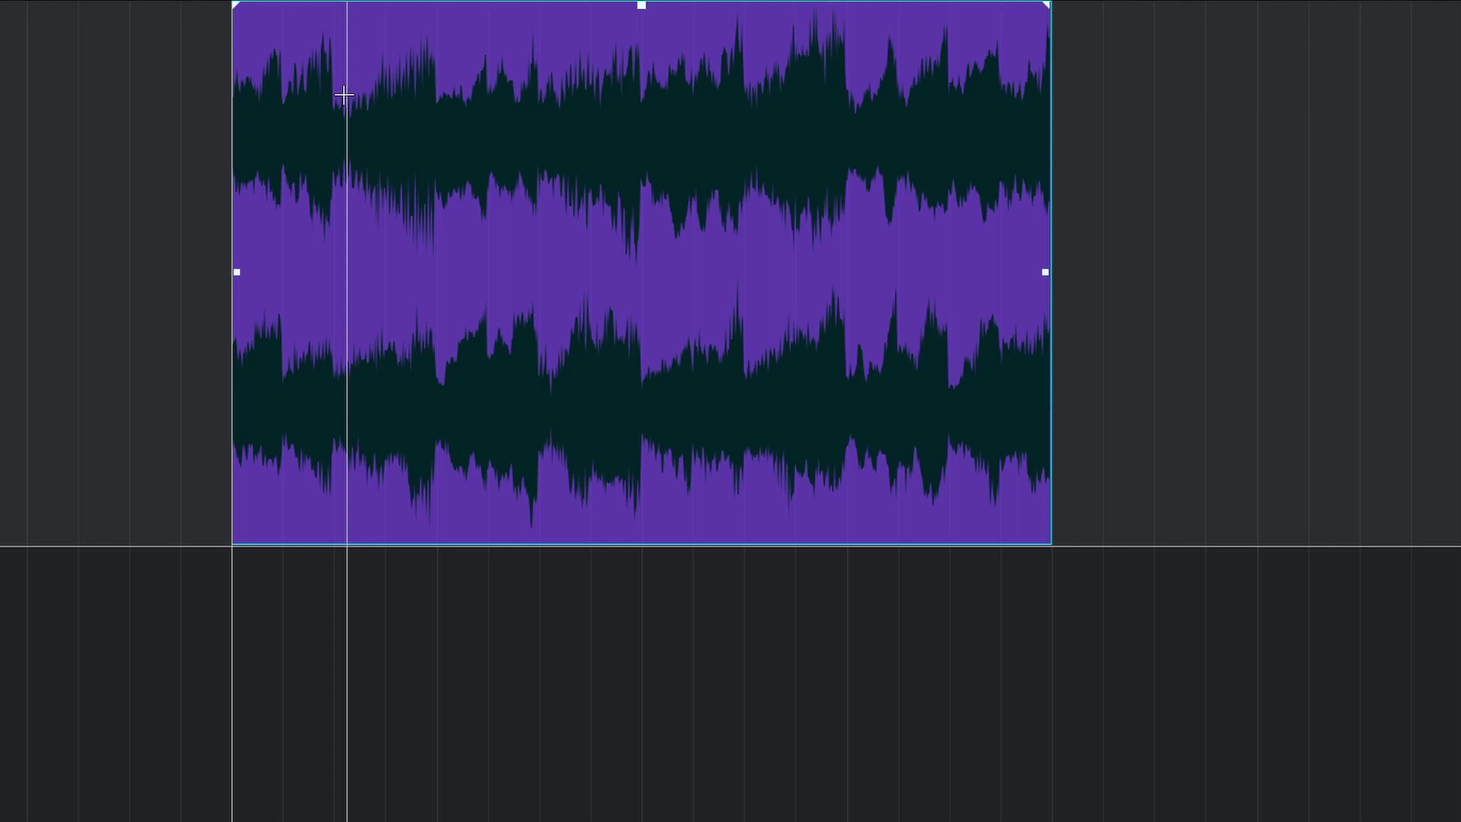
{"action": "scroll", "coordinate": [416, 90], "scroll_direction": "up", "scroll_amount": 6}
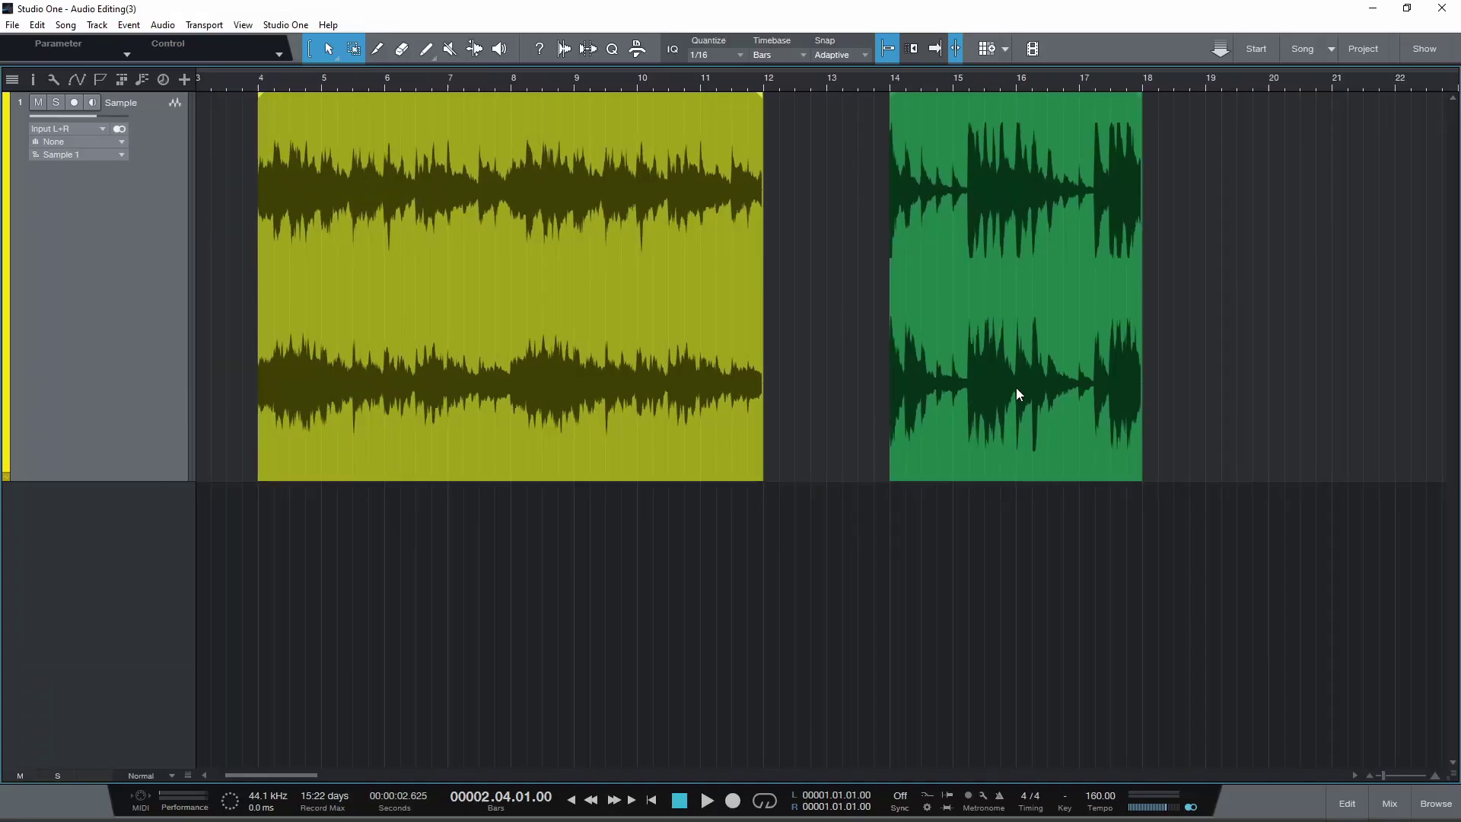
Overlap the green event onto the yellow one's end at bar 11, crossfade them, then delete the green event.
{"action": "left_click_drag", "start_coordinate": [1039, 420], "coordinate": [845, 415]}
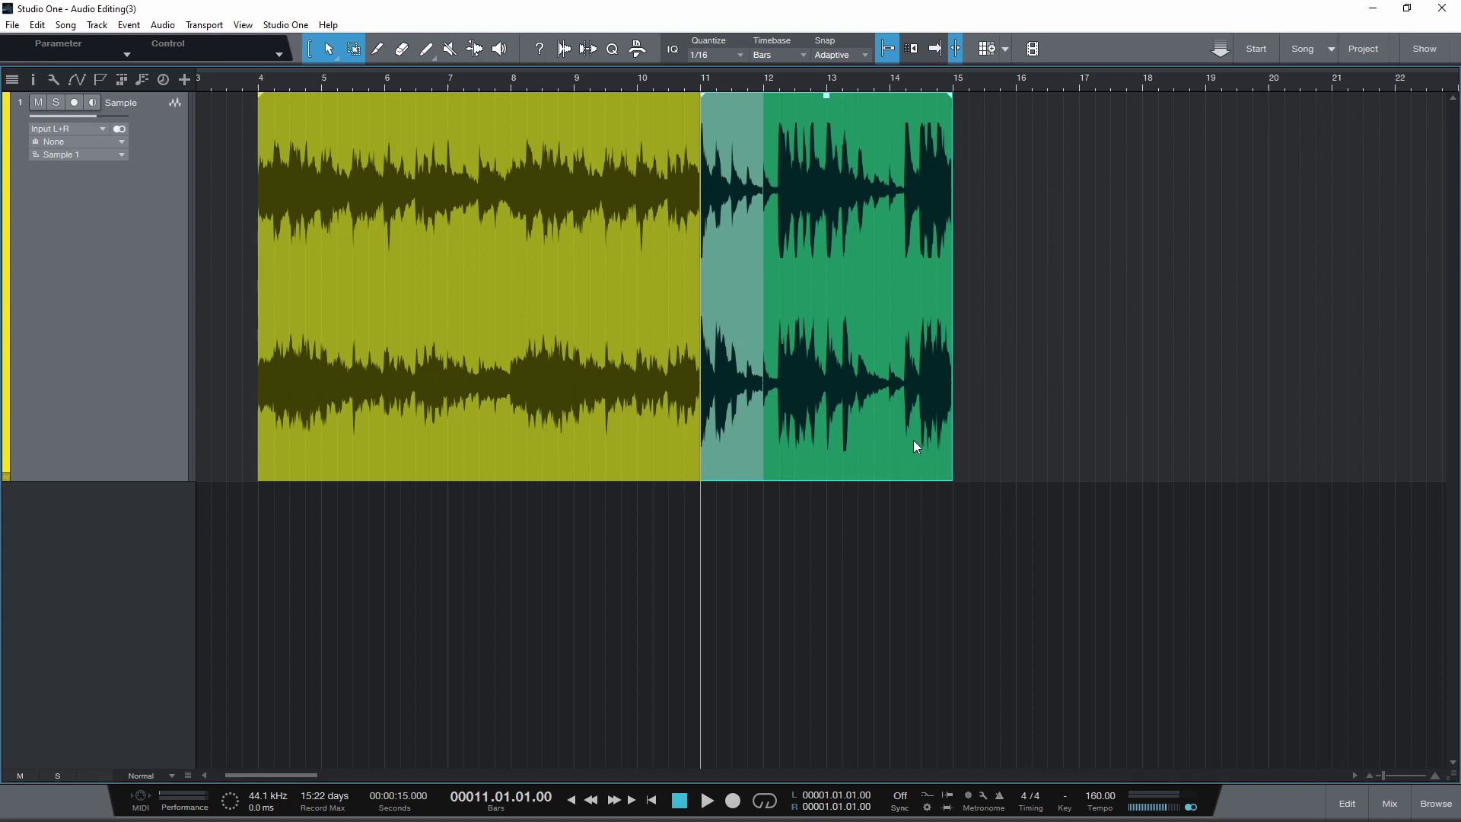
{"action": "key", "text": "x"}
{"action": "left_click", "coordinate": [1015, 387]}
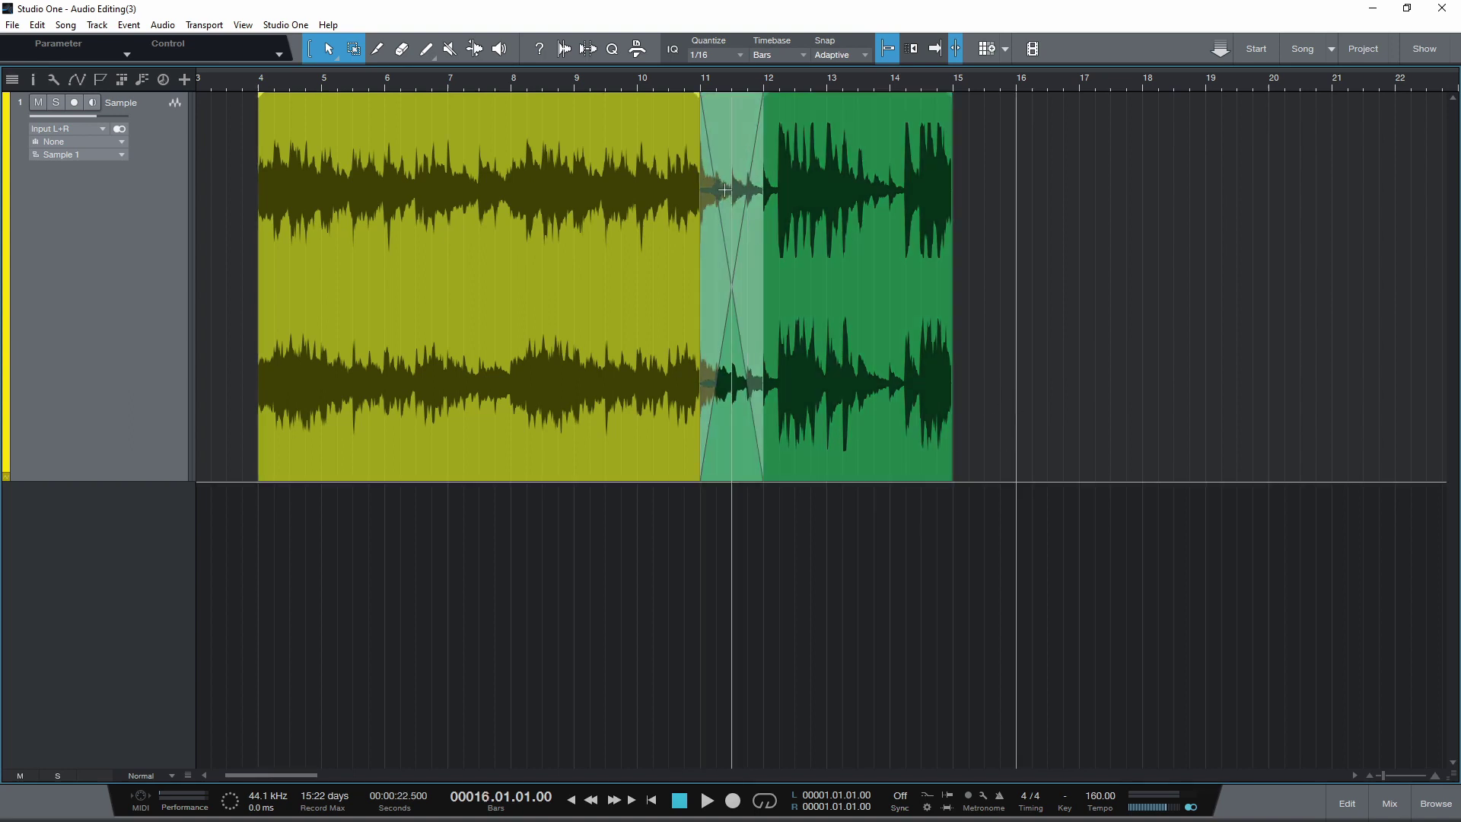
{"action": "left_click", "coordinate": [732, 160]}
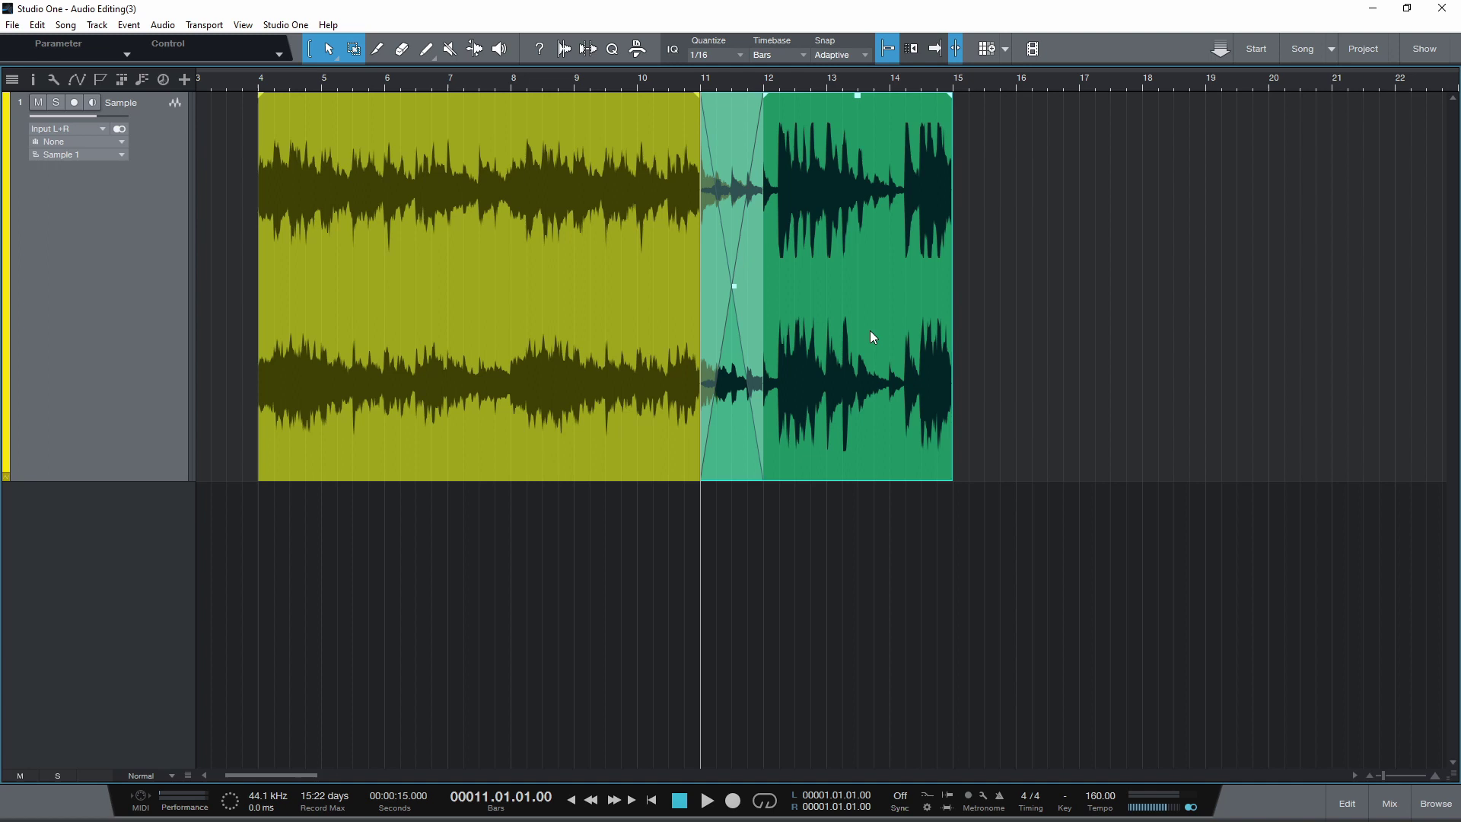
{"action": "key", "text": "Delete"}
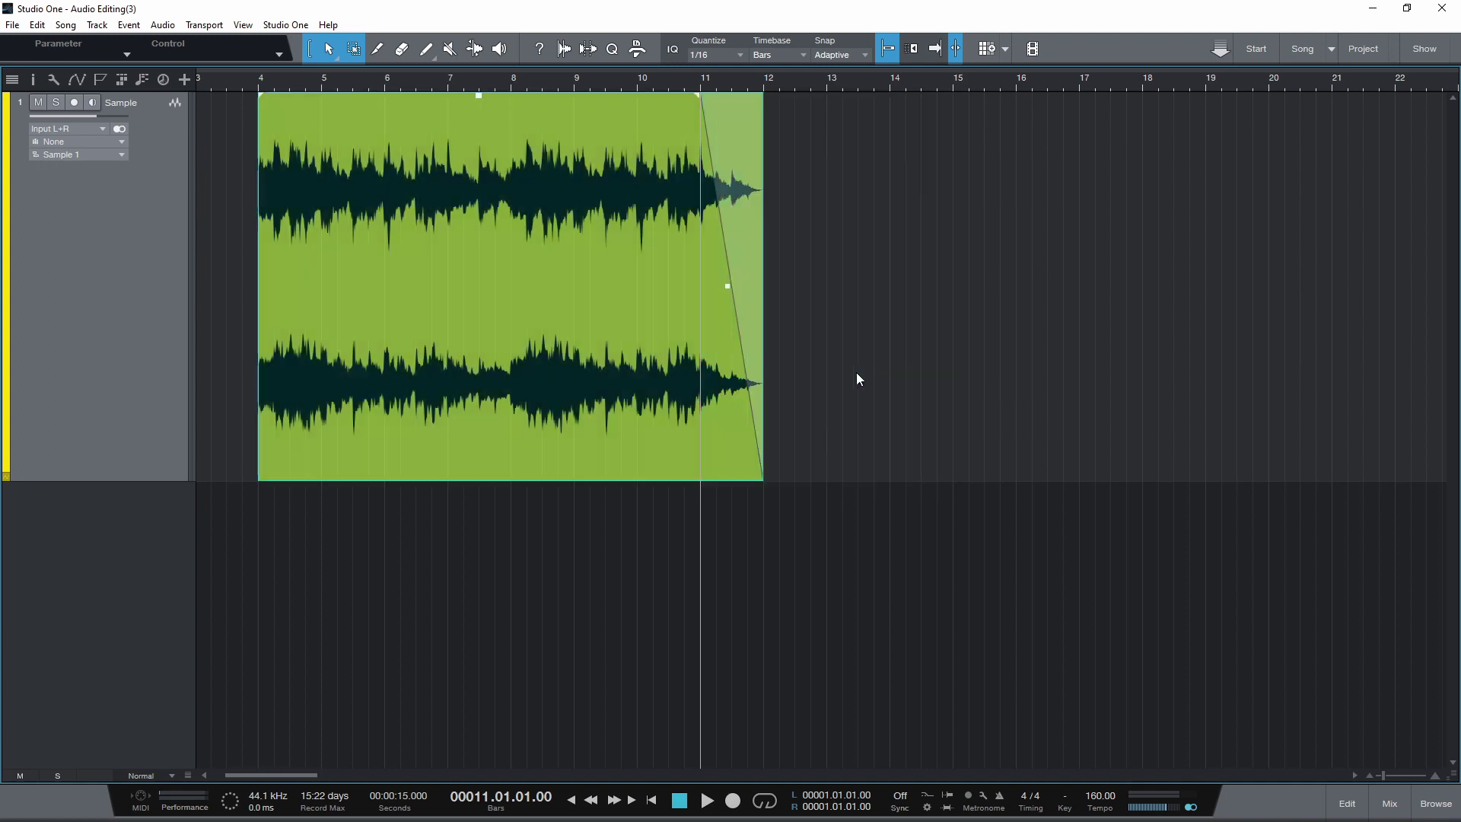
Mute the remaining yellow event, then unmute it with Shift+M.
{"action": "left_click", "coordinate": [572, 376]}
{"action": "right_click", "coordinate": [560, 332]}
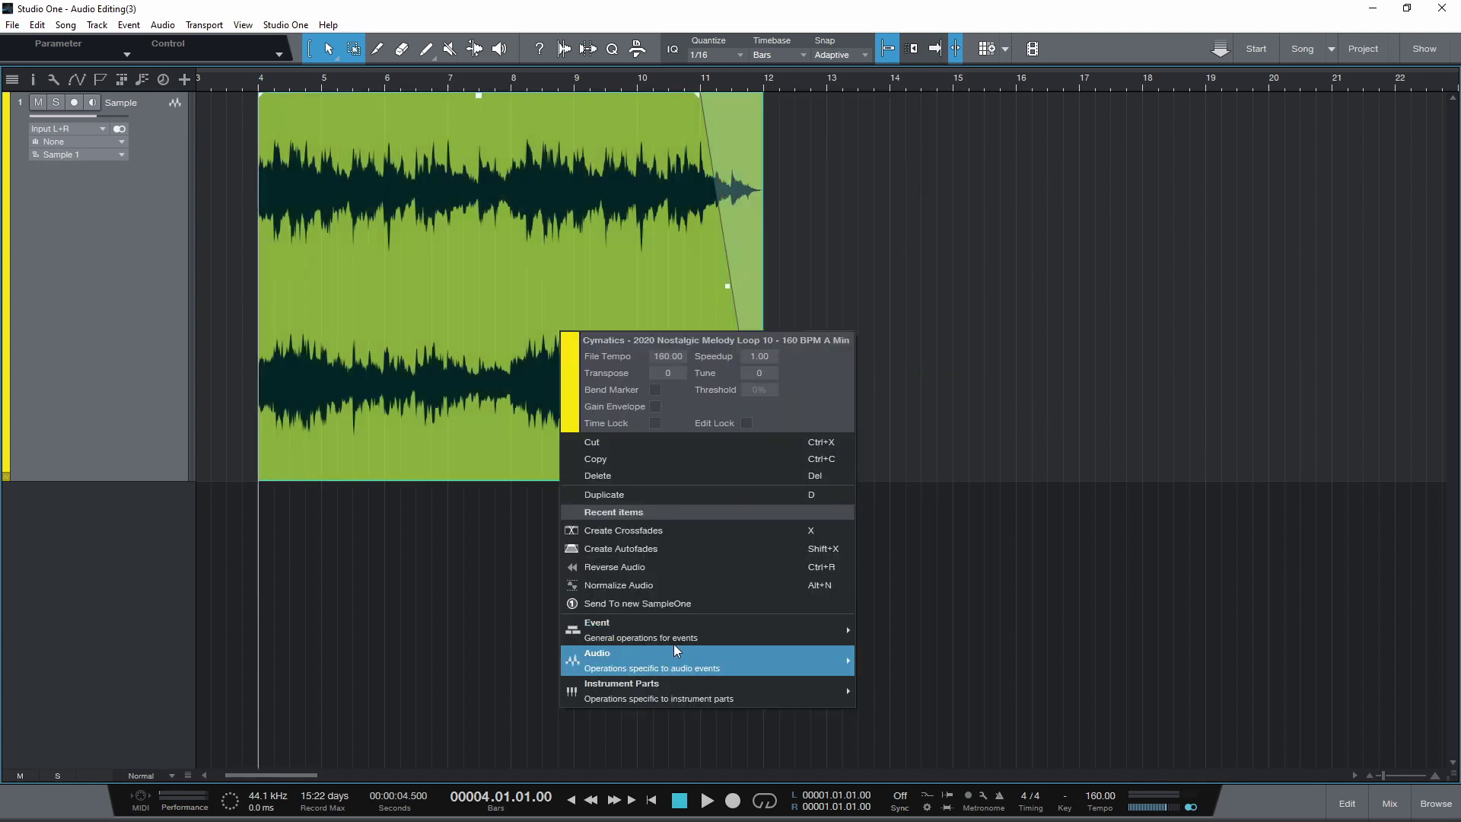
{"action": "mouse_move", "coordinate": [669, 629]}
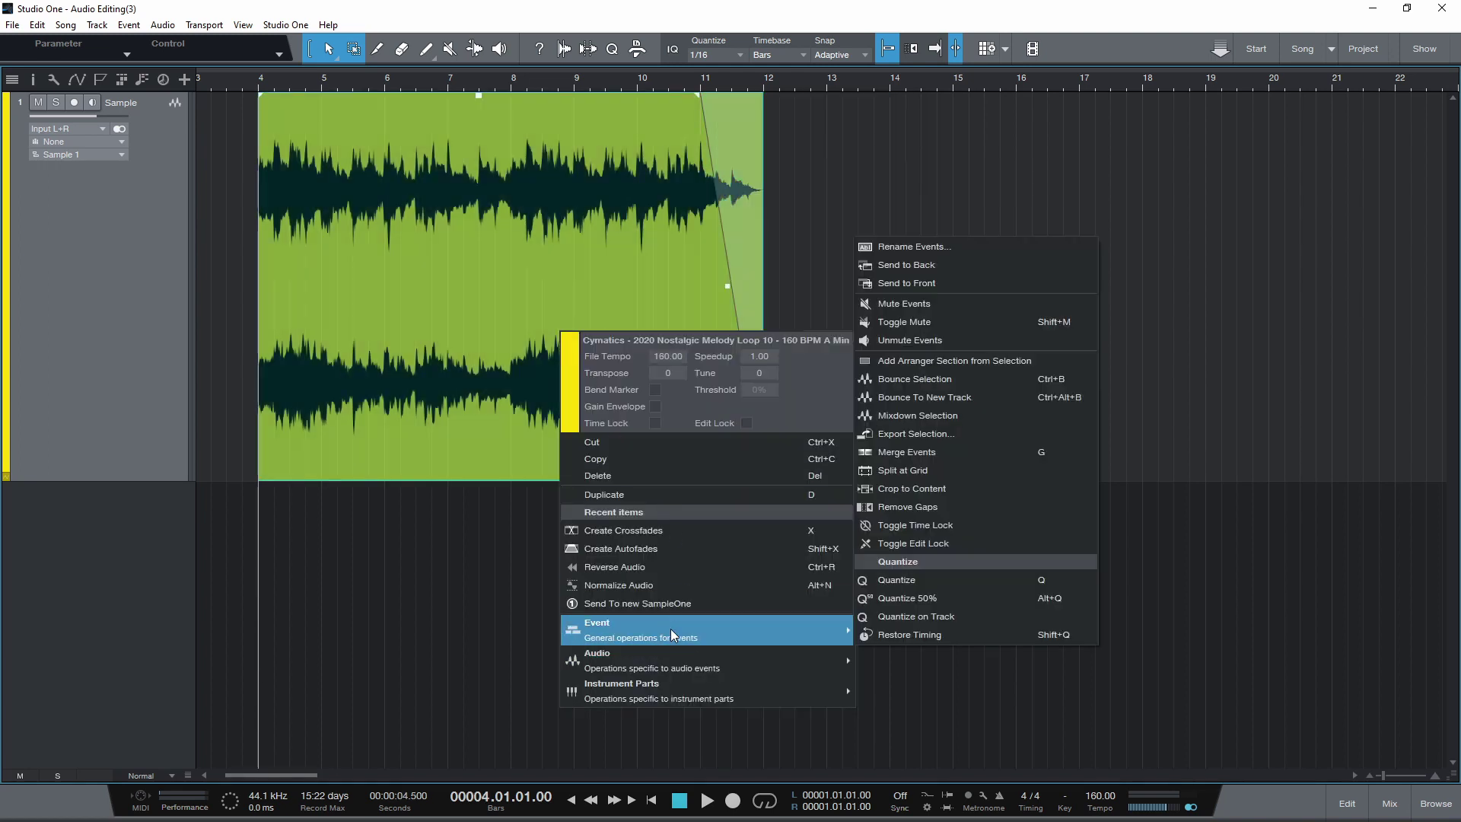
{"action": "left_click", "coordinate": [939, 326]}
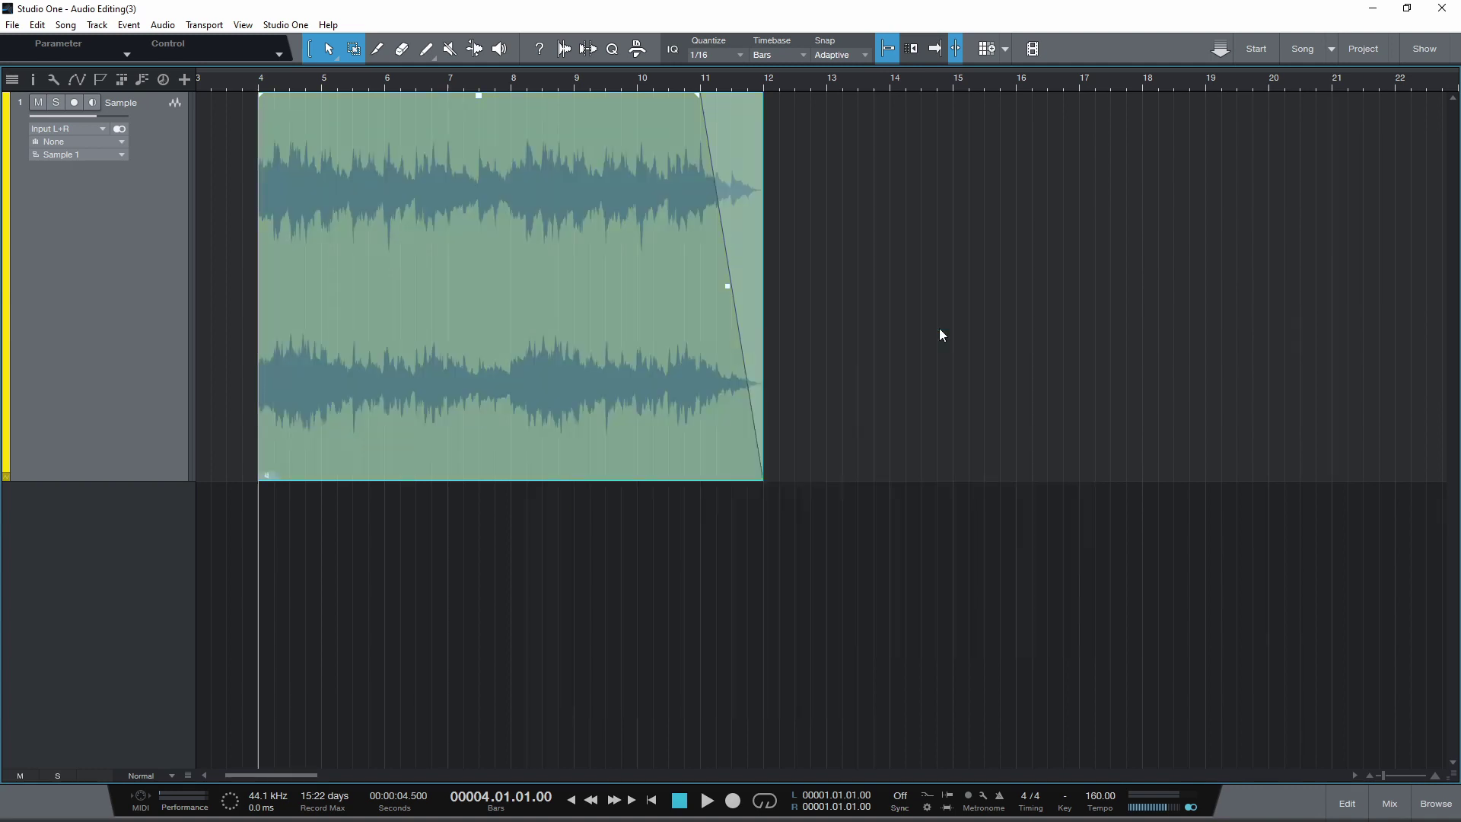
{"action": "key", "text": "shift+m"}
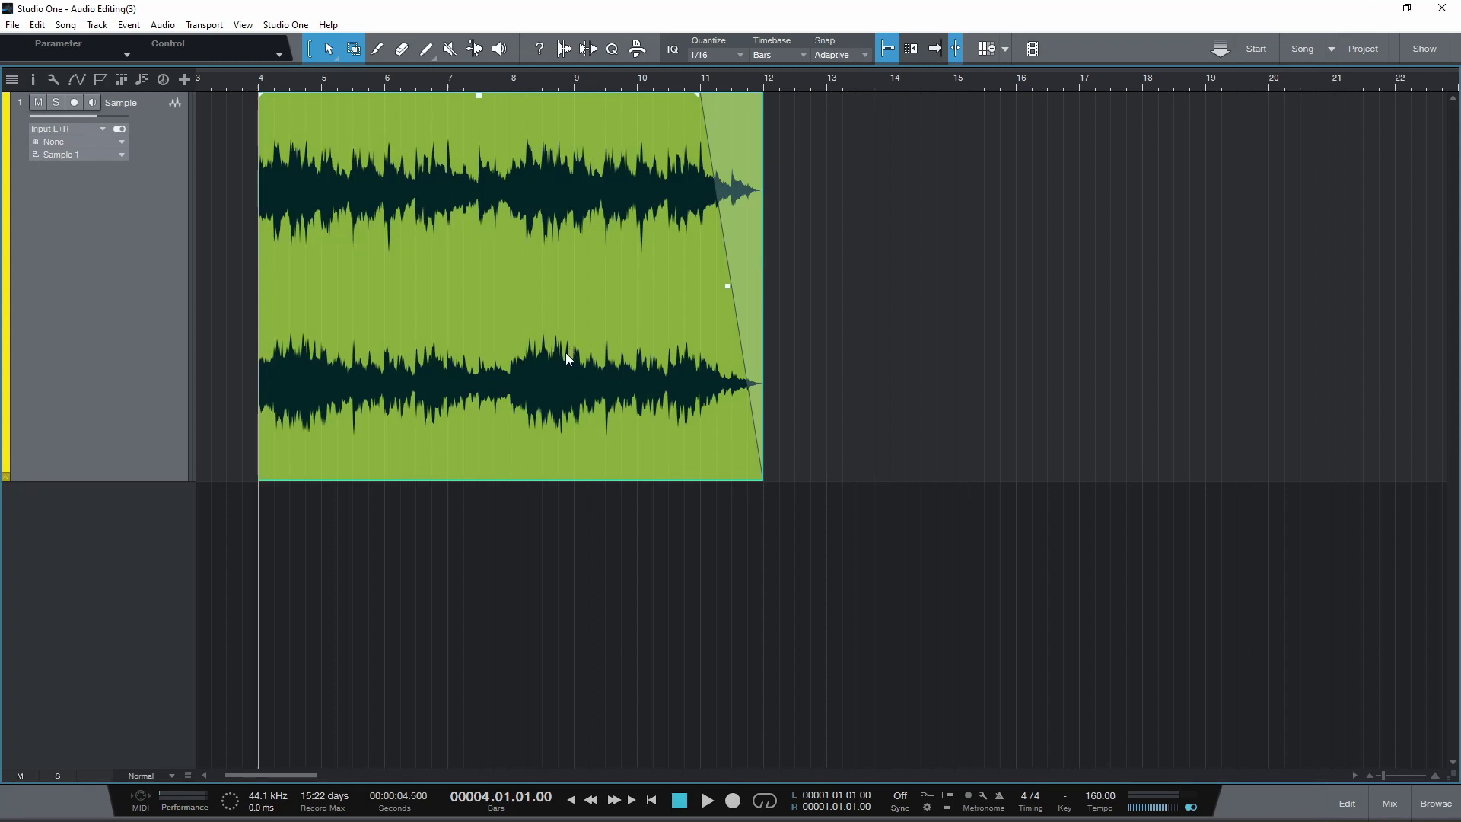
In the Inspector, set the melody loop event's Transpose to 12 and Tune to 10.
{"action": "left_click", "coordinate": [33, 80]}
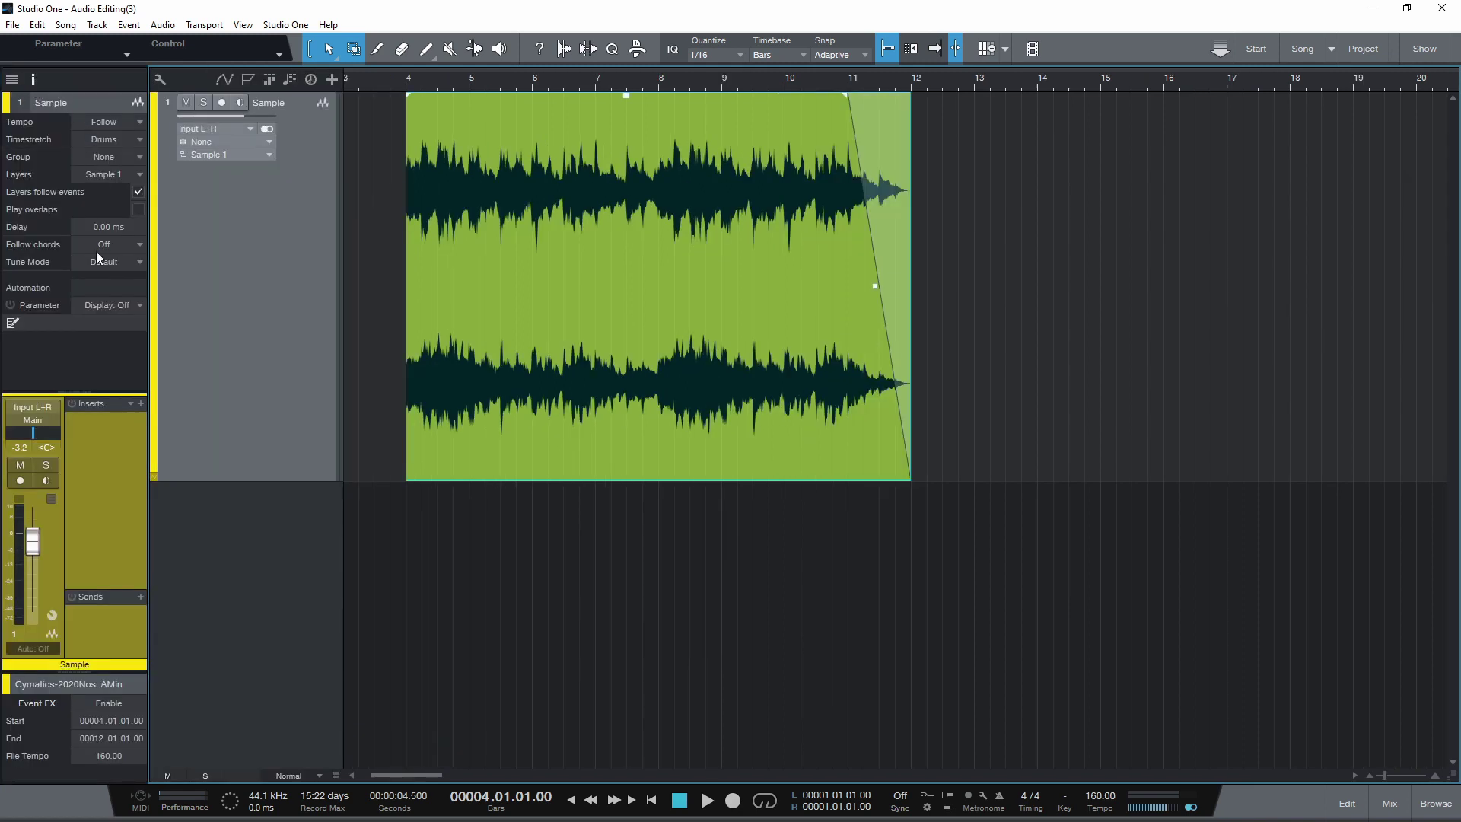
{"action": "left_click_drag", "start_coordinate": [74, 394], "coordinate": [74, 348]}
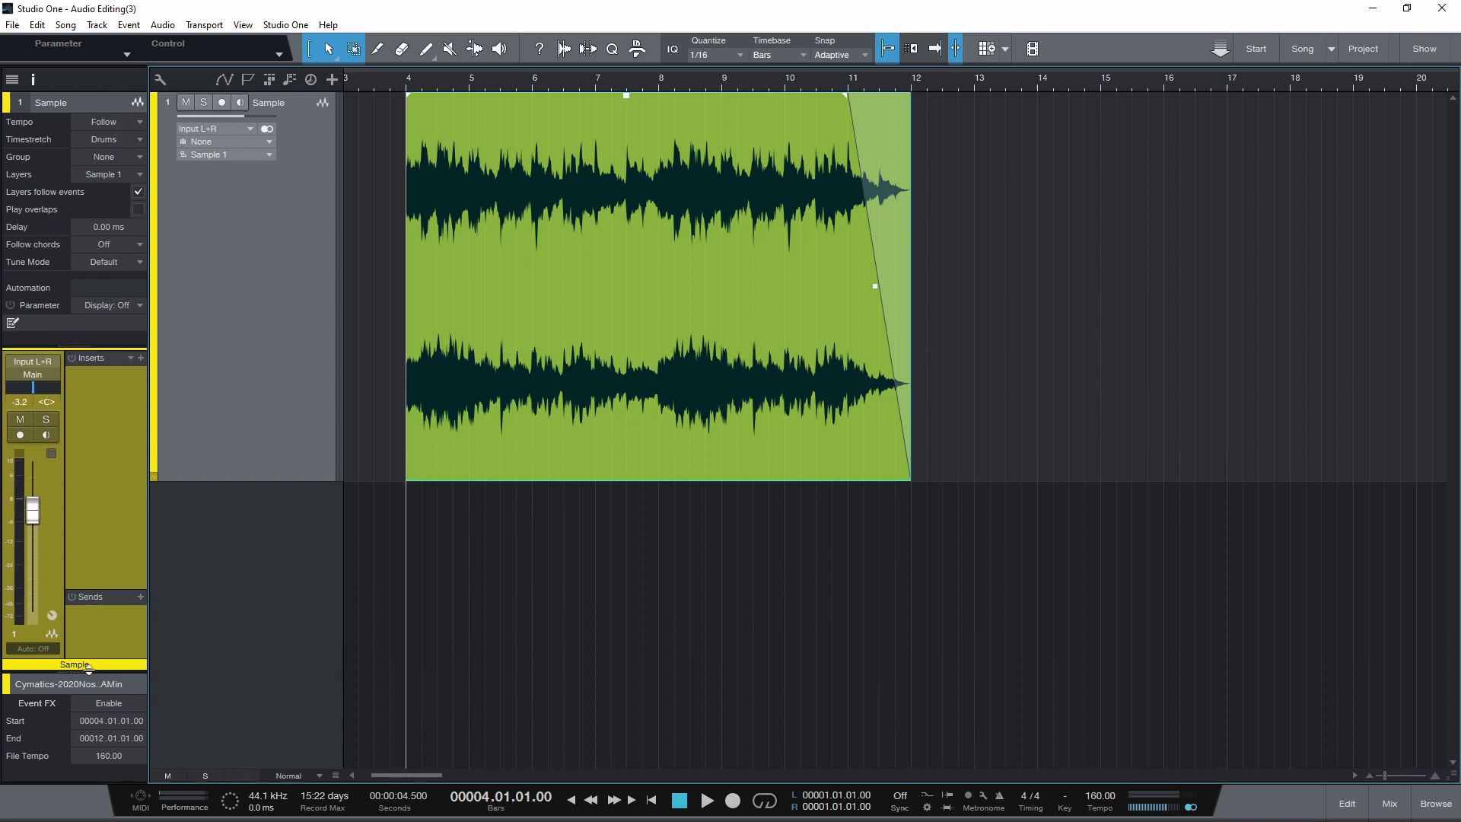
{"action": "left_click_drag", "start_coordinate": [89, 669], "coordinate": [107, 462]}
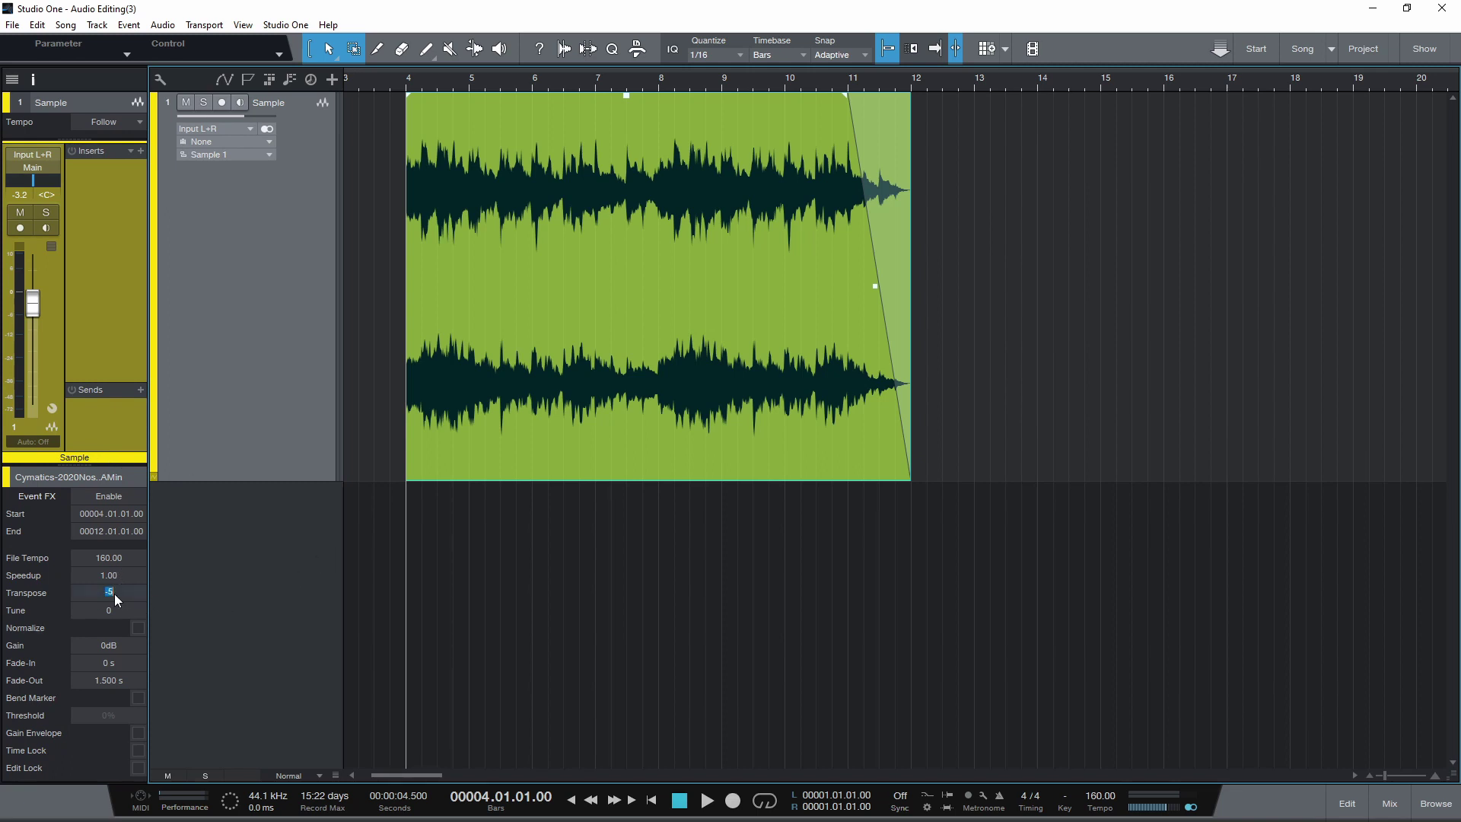
{"action": "type", "text": "12"}
{"action": "left_click_drag", "start_coordinate": [87, 141], "coordinate": [81, 284]}
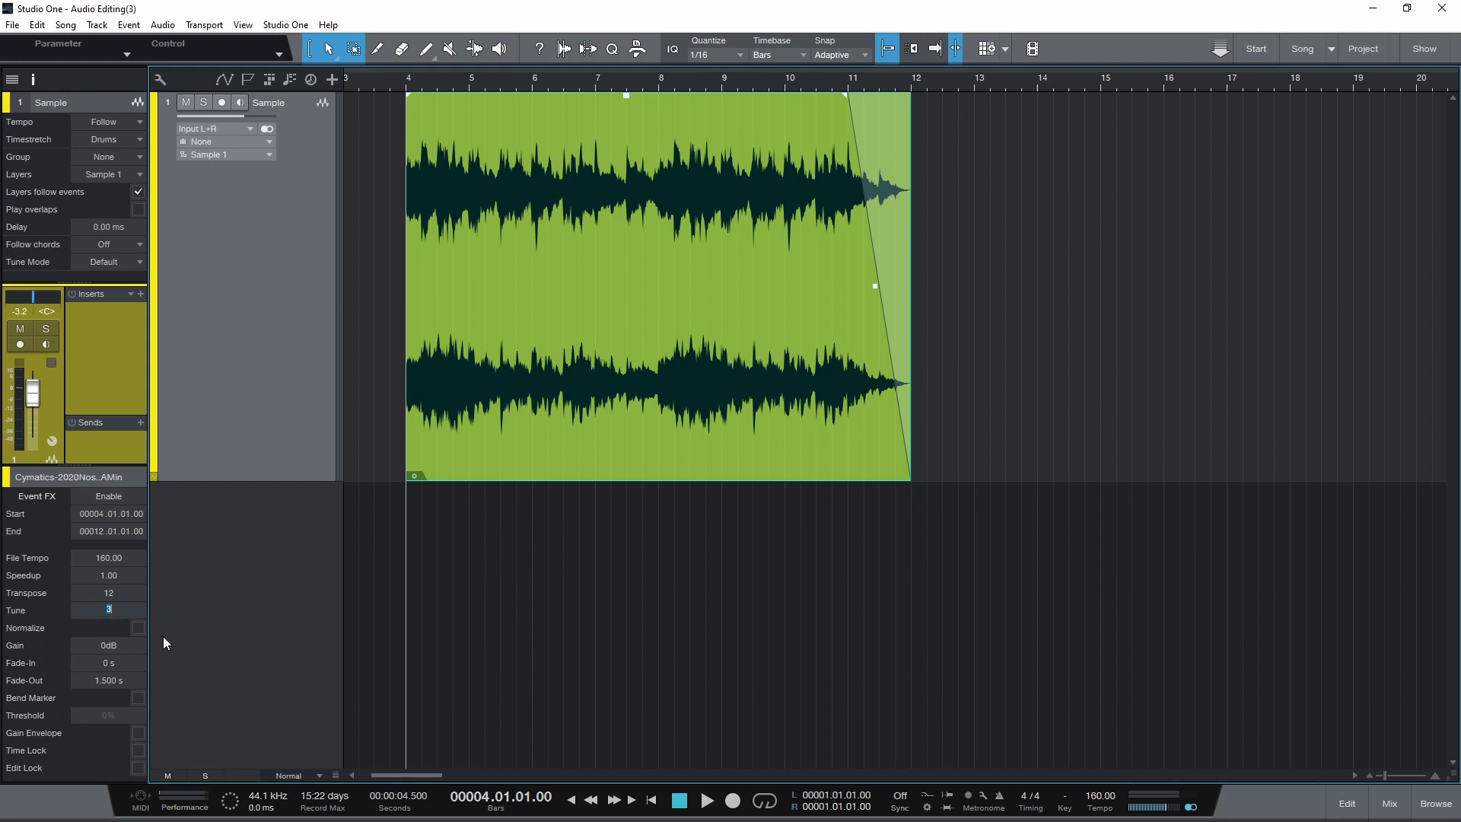
{"action": "type", "text": "10"}
{"action": "key", "text": "Return"}
Open the melody event with Audio > Edit with Melodyne and dismiss the First Steps videos window.
{"action": "right_click", "coordinate": [603, 424]}
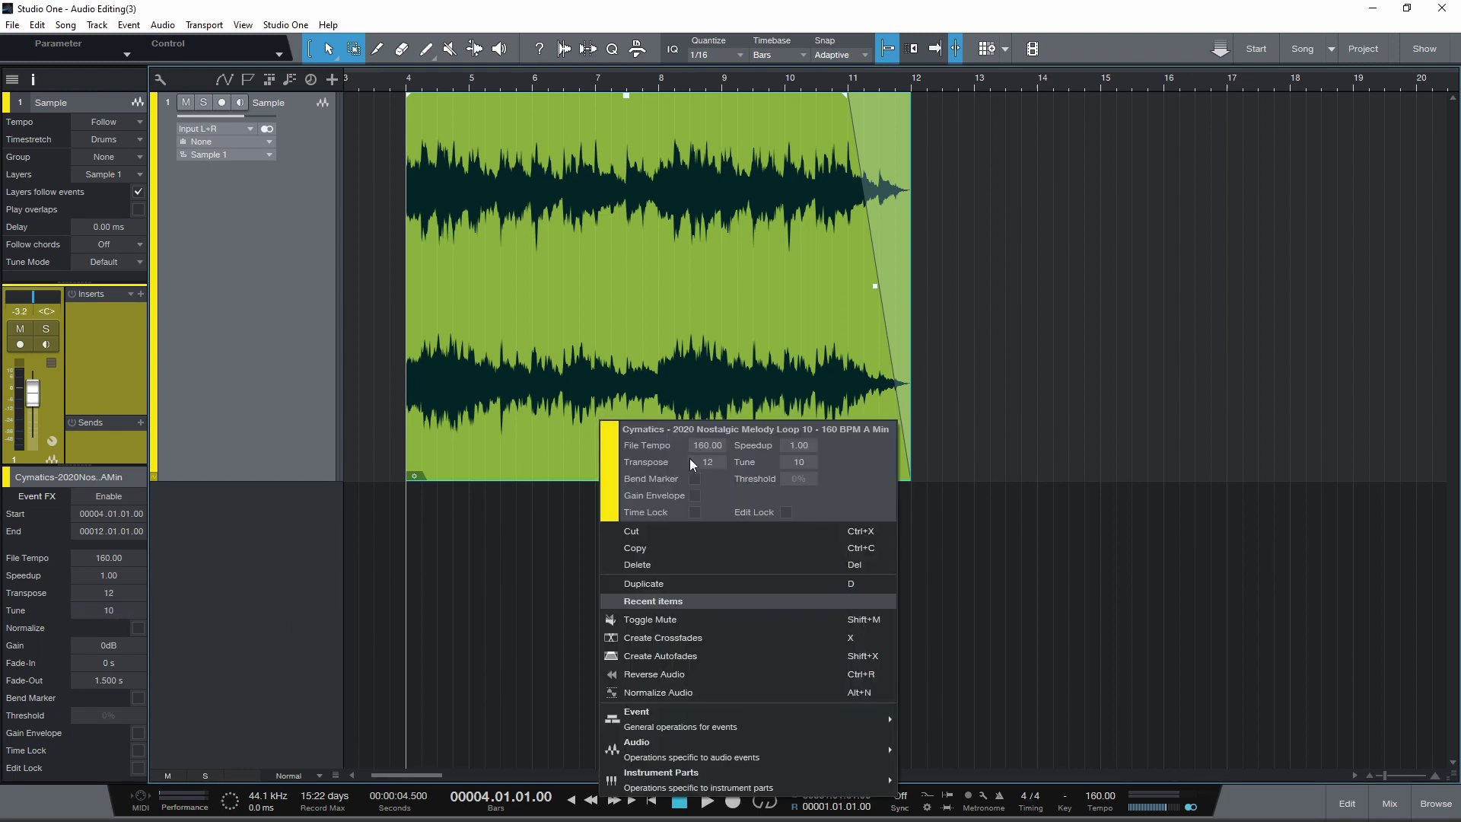
{"action": "mouse_move", "coordinate": [756, 753]}
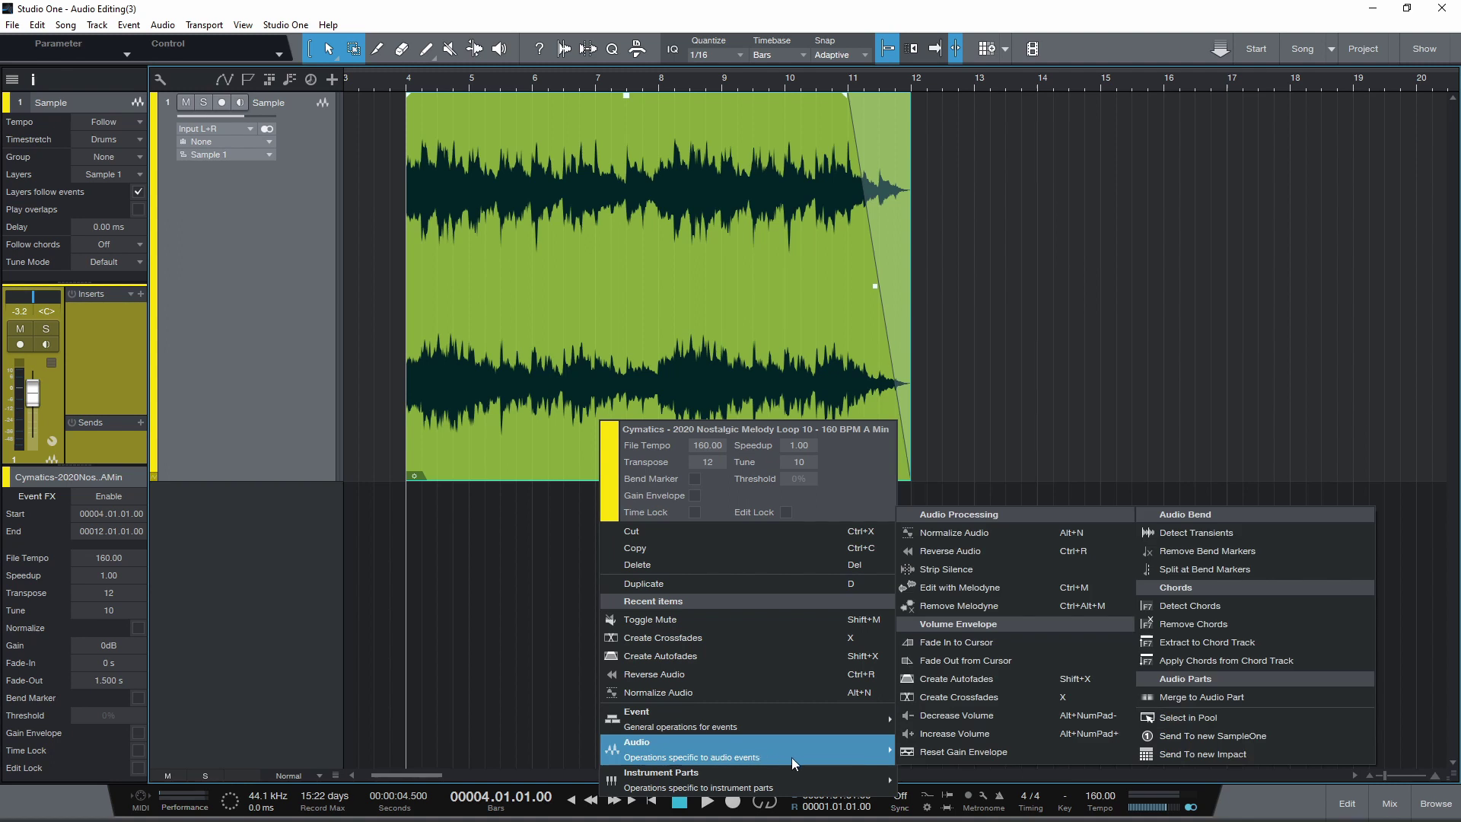
{"action": "left_click", "coordinate": [1035, 592]}
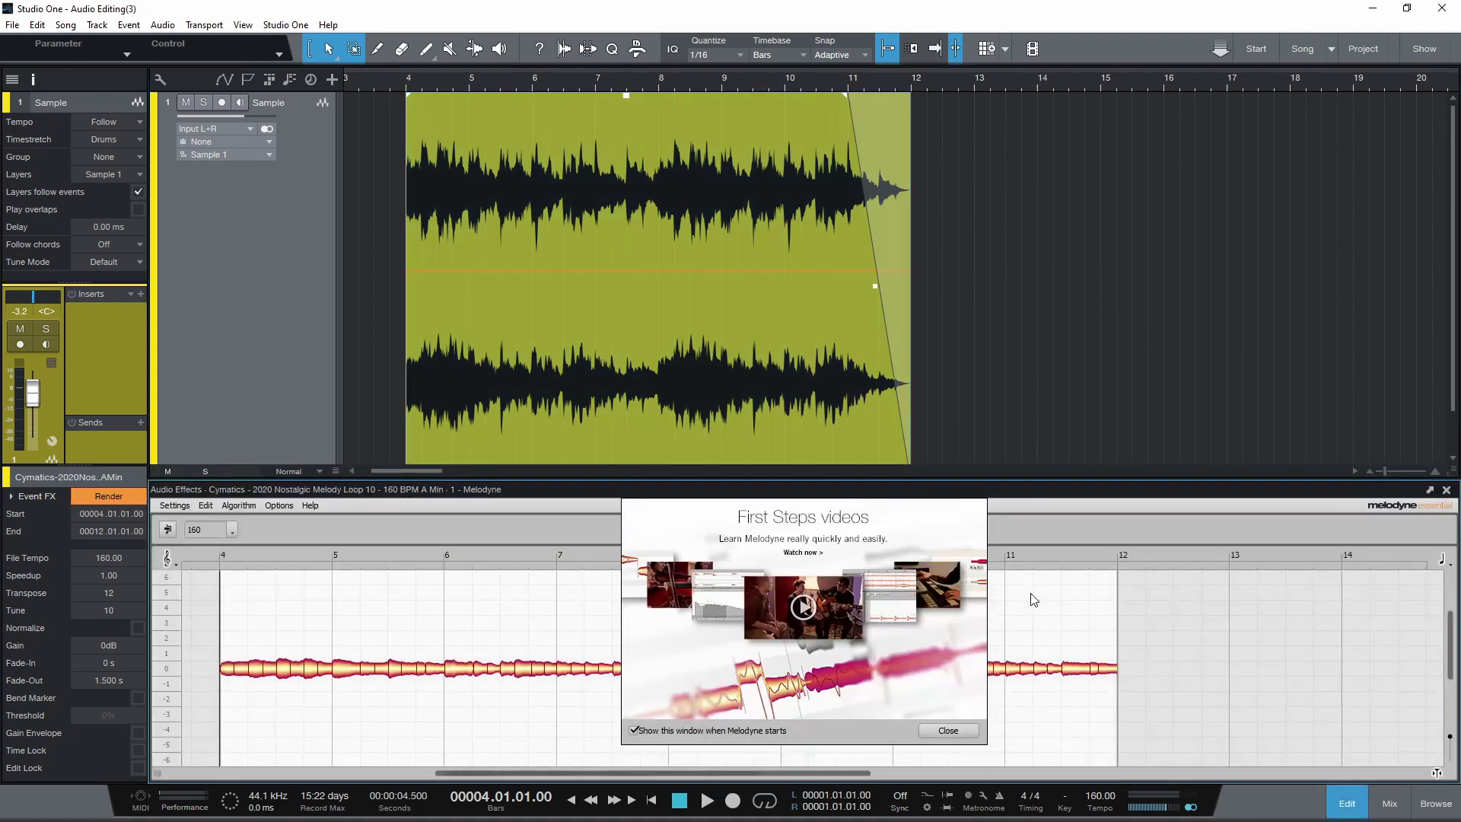
{"action": "left_click", "coordinate": [949, 732]}
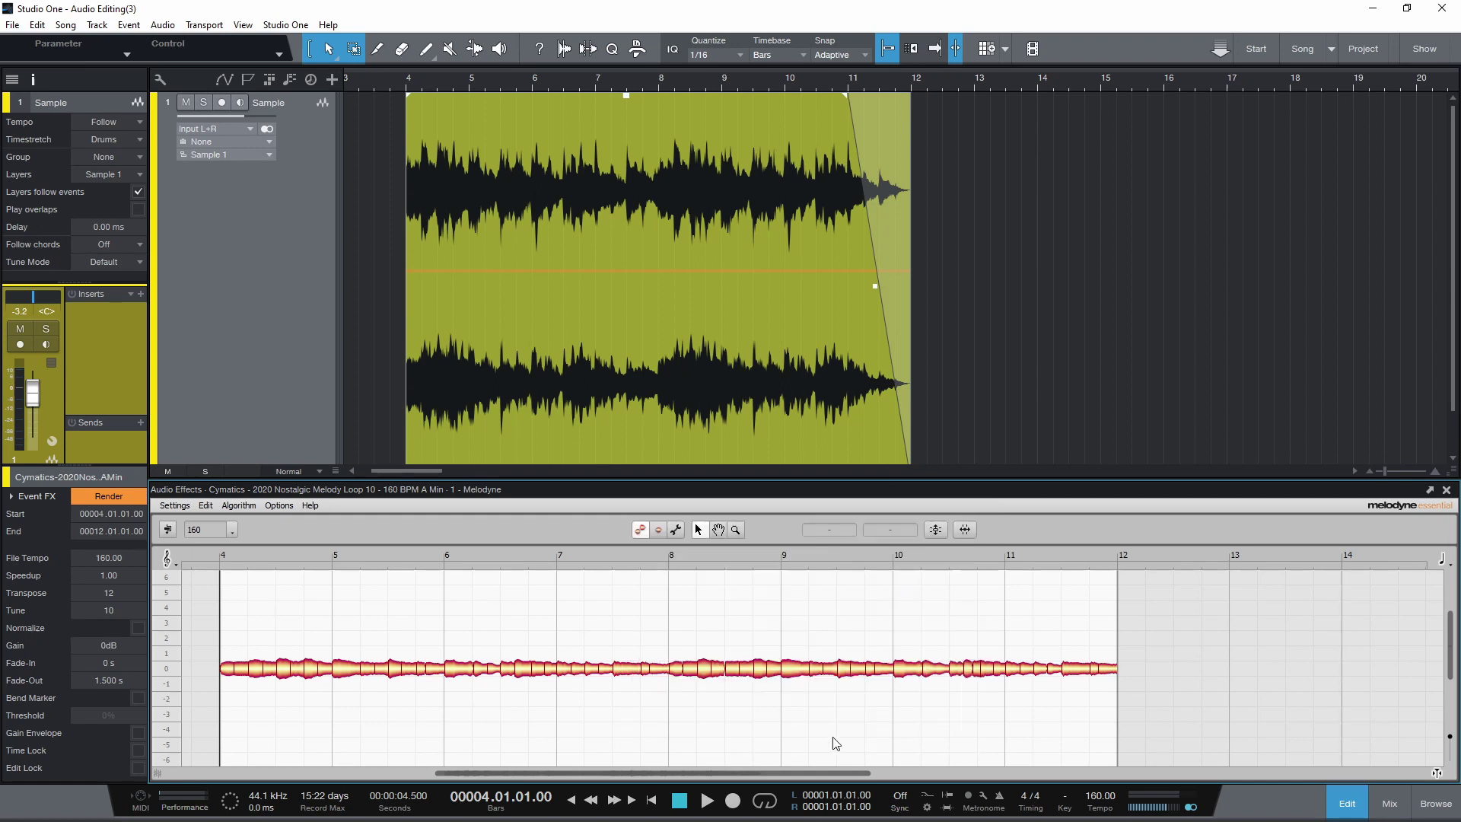
Raise one Melodyne note to pitch 3, stretch the event to bar 15, and set Timestretch to Sound.
{"action": "left_click_drag", "start_coordinate": [396, 676], "coordinate": [401, 618]}
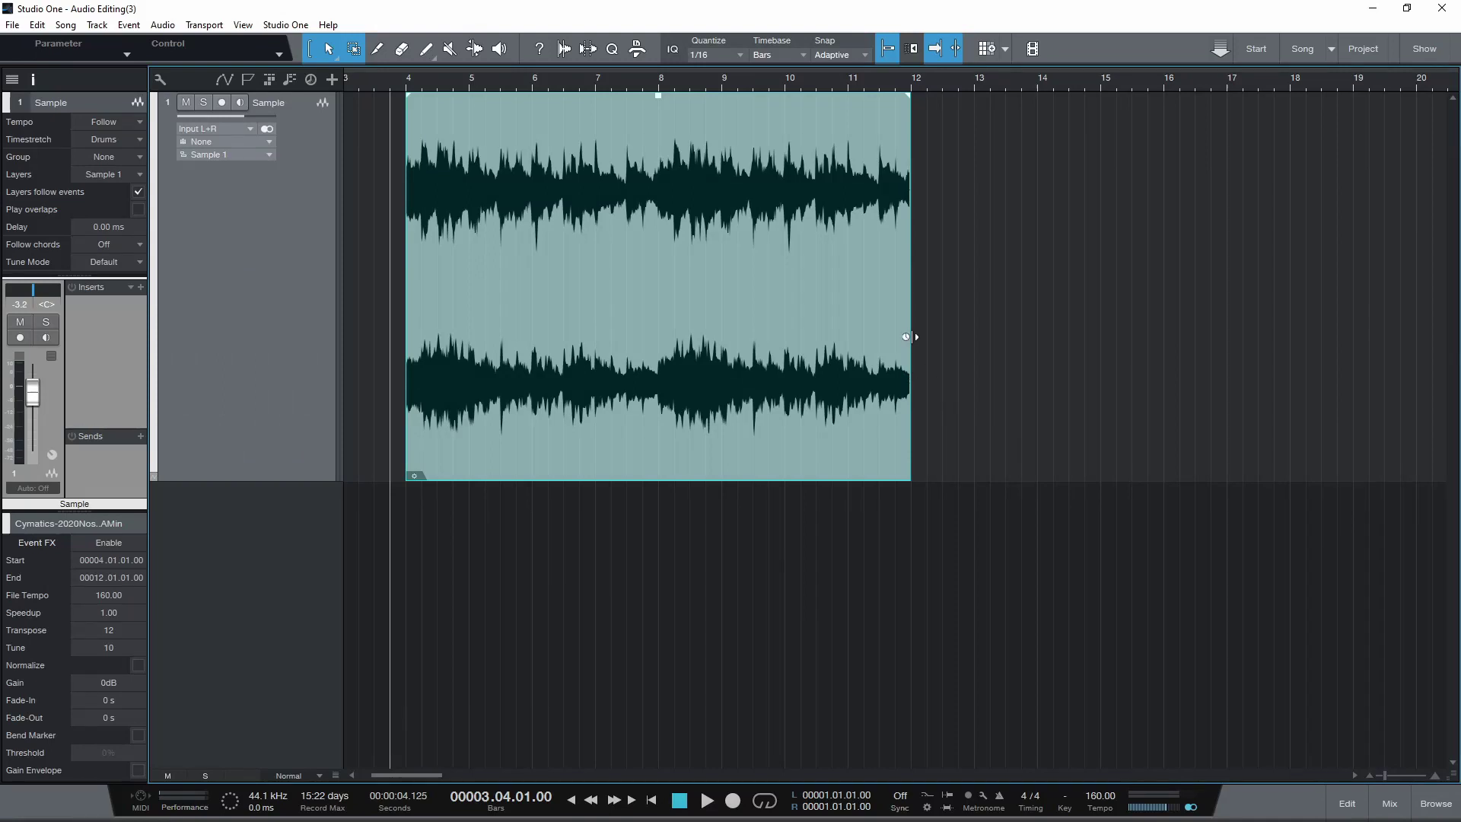
{"action": "left_click_drag", "start_coordinate": [911, 335], "coordinate": [1094, 381]}
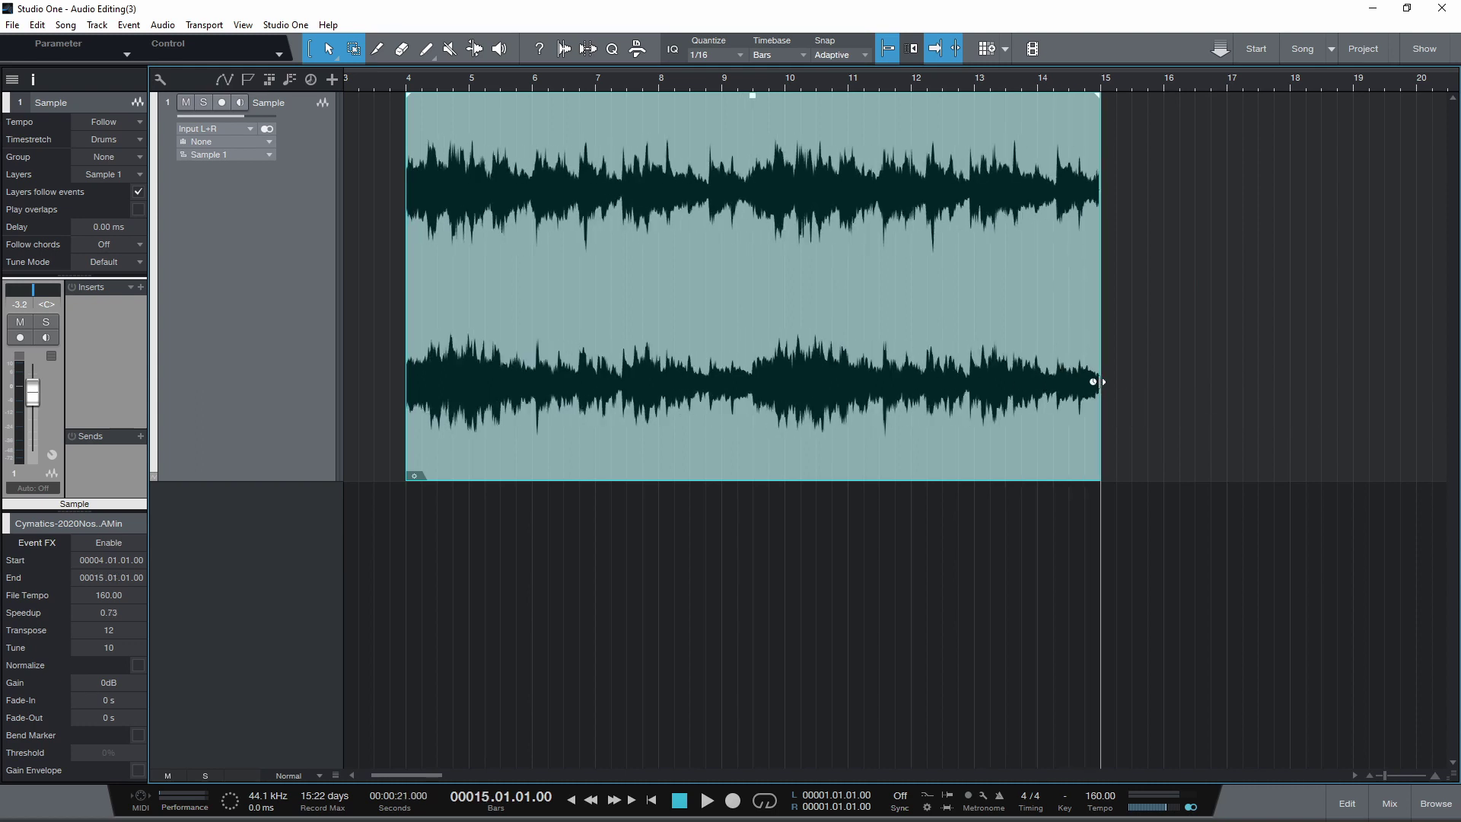
{"action": "left_click", "coordinate": [120, 141]}
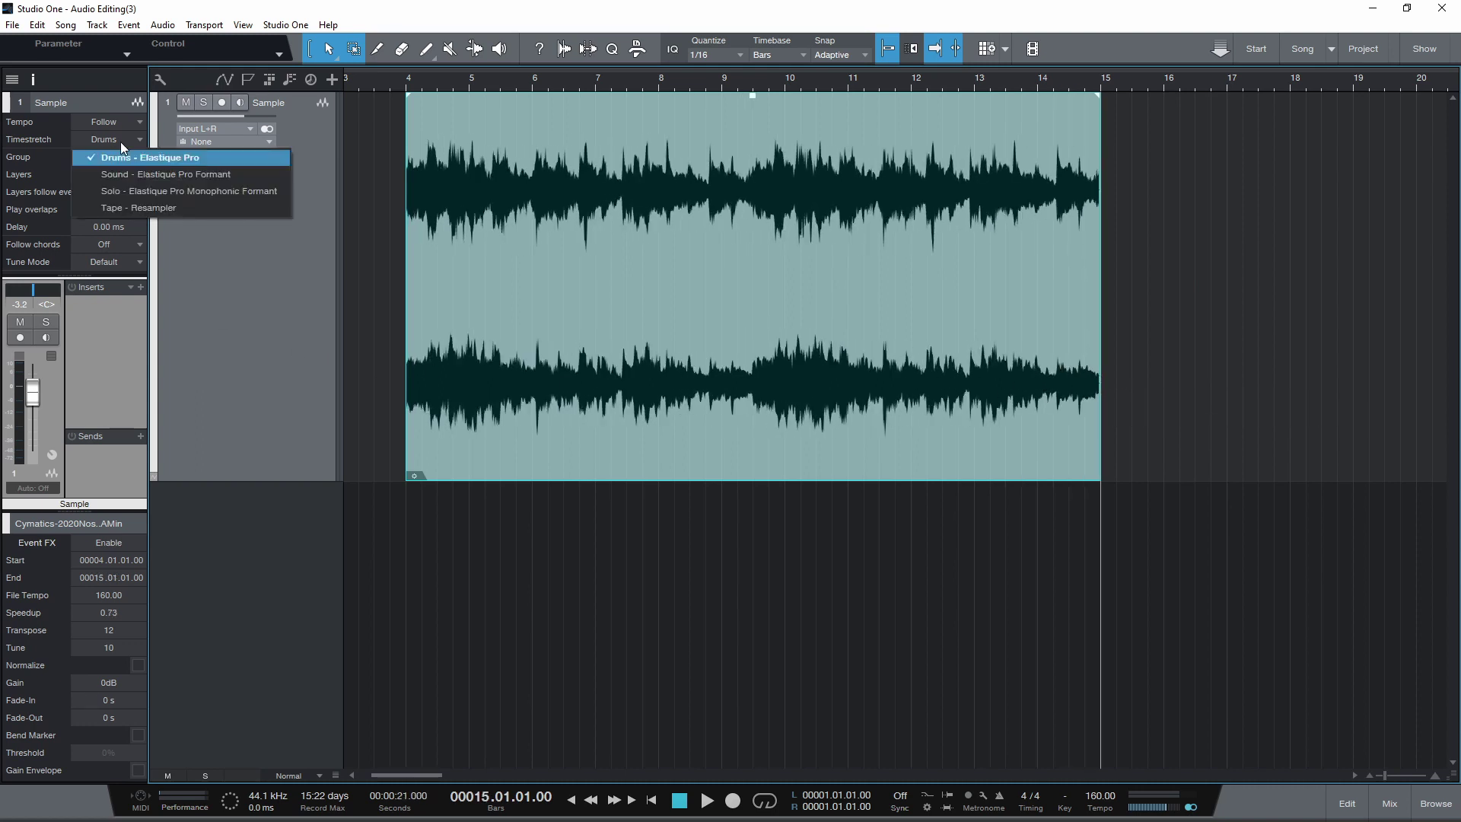
{"action": "left_click", "coordinate": [211, 179]}
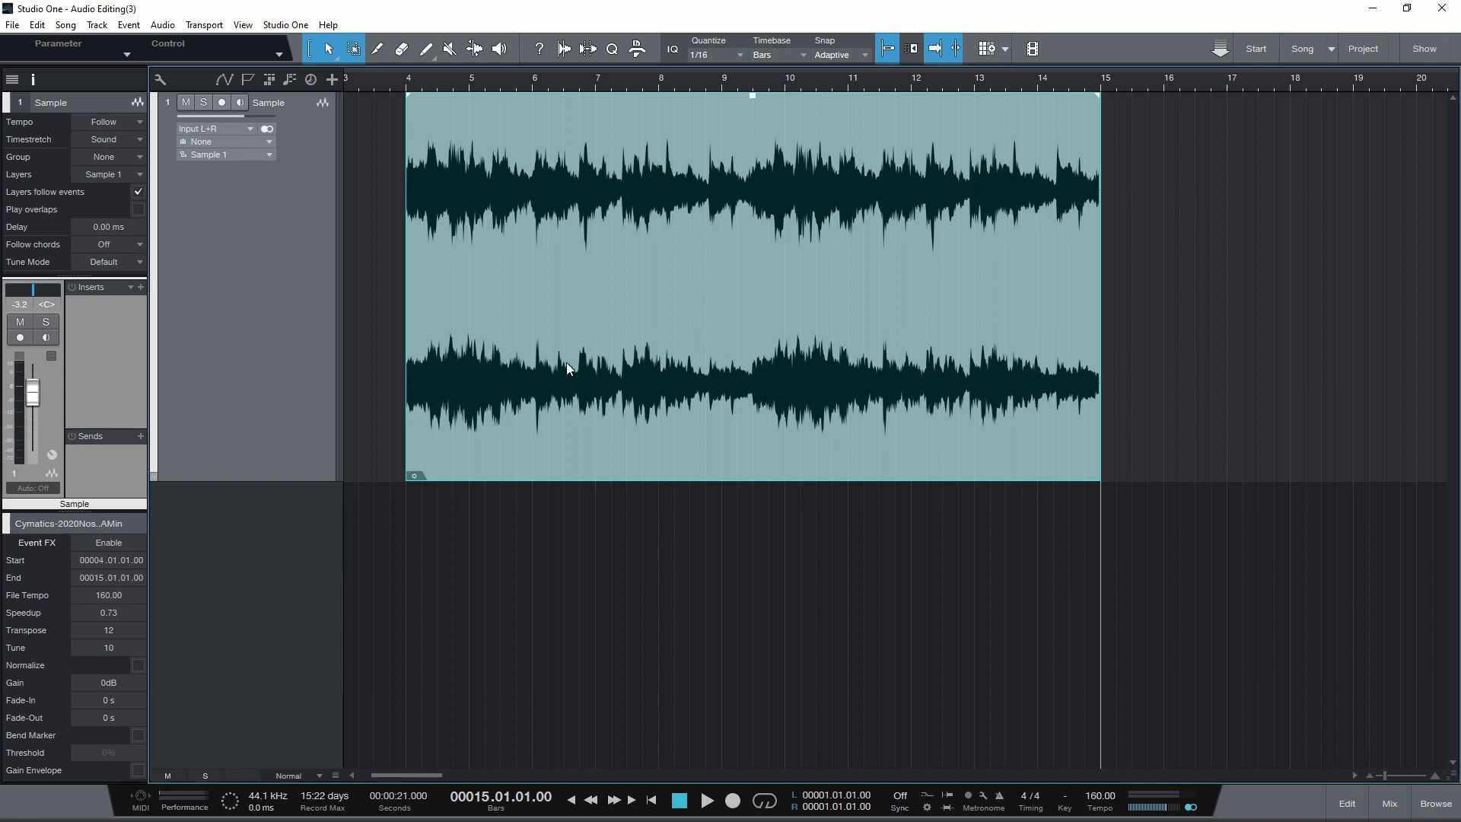
Enable bend markers on the audio event and place two bend markers along the loop.
{"action": "right_click", "coordinate": [638, 296]}
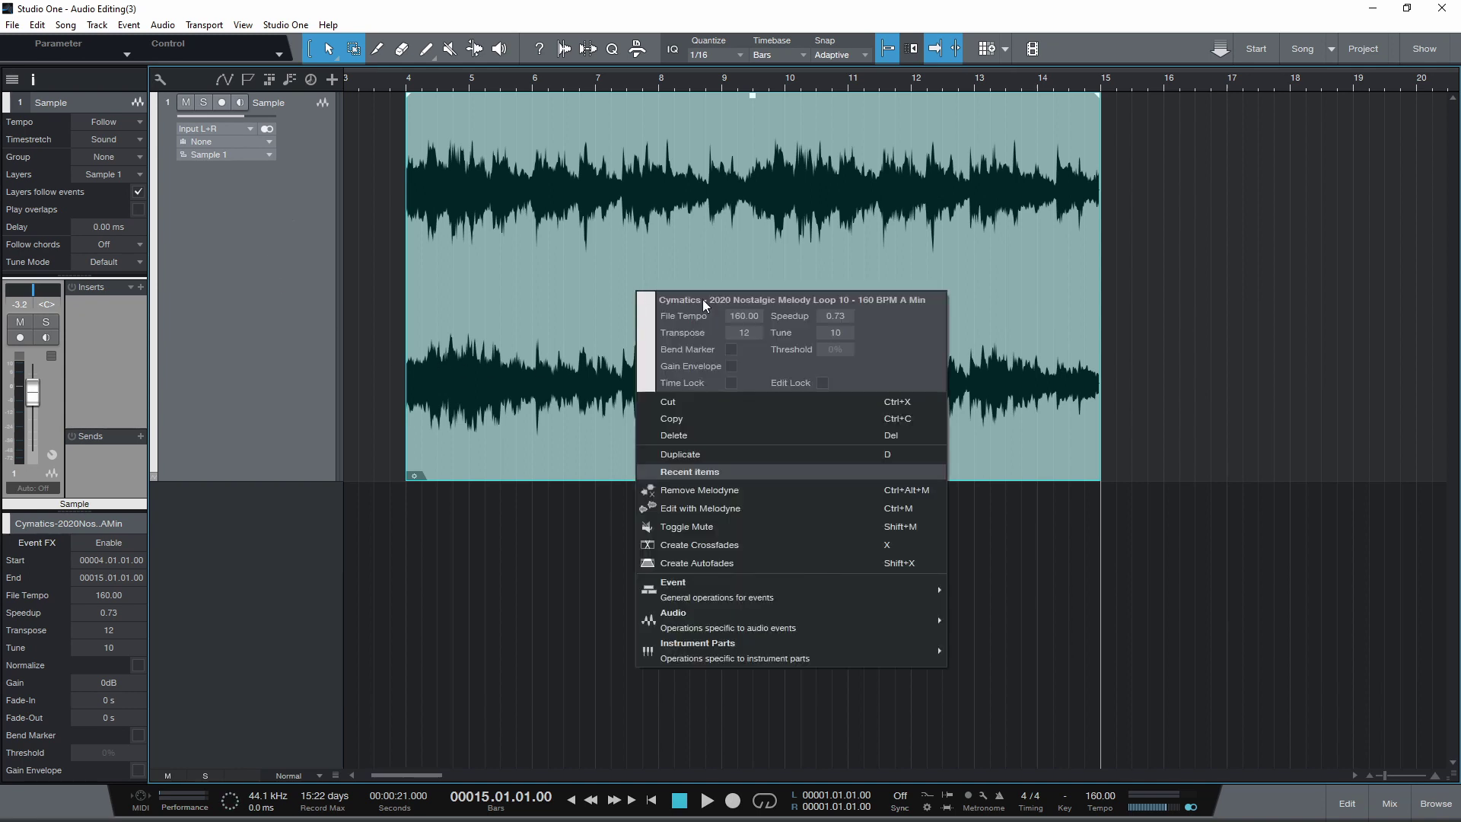
{"action": "left_click", "coordinate": [732, 349]}
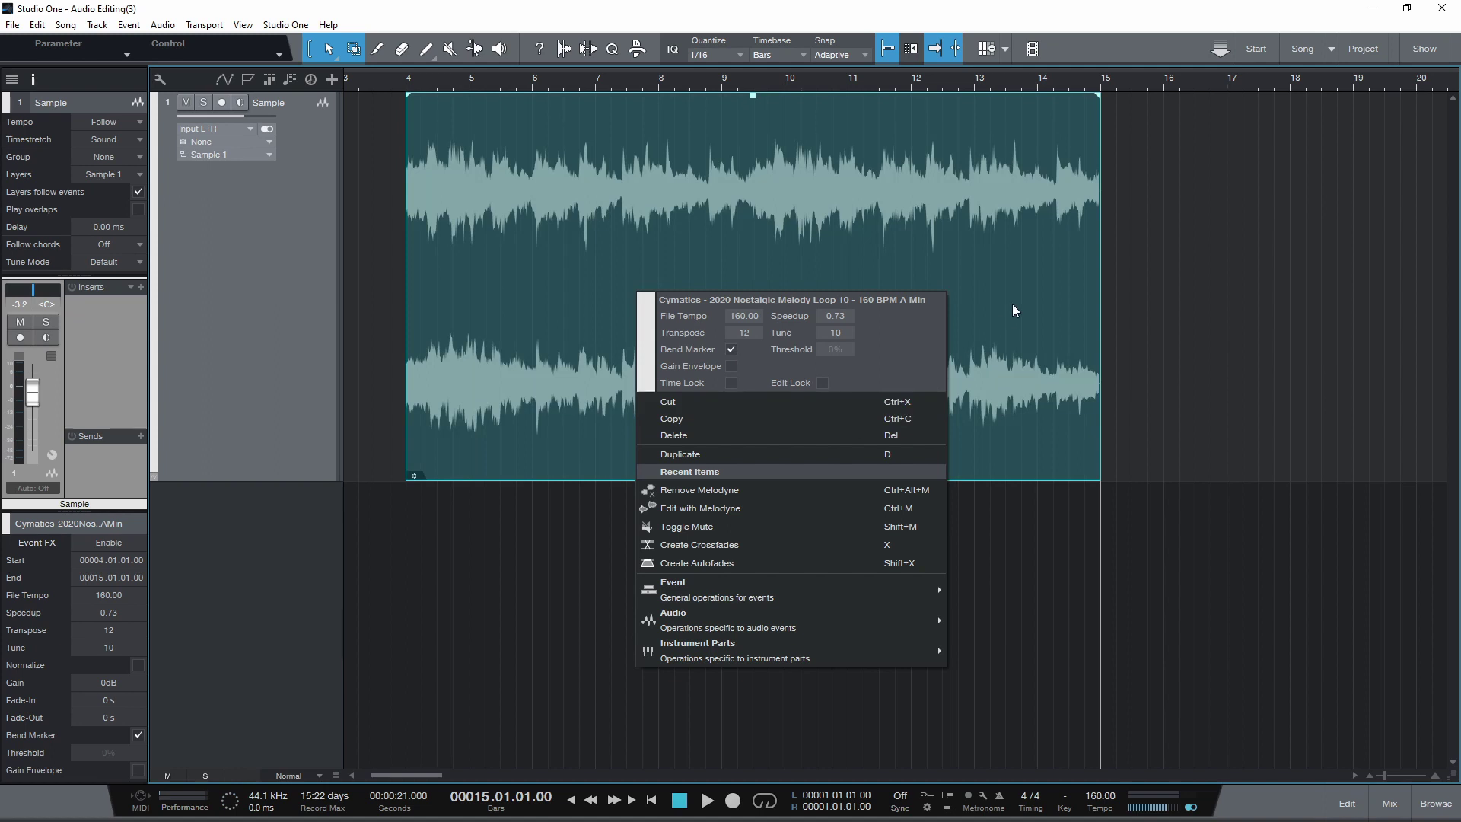
{"action": "left_click", "coordinate": [468, 55]}
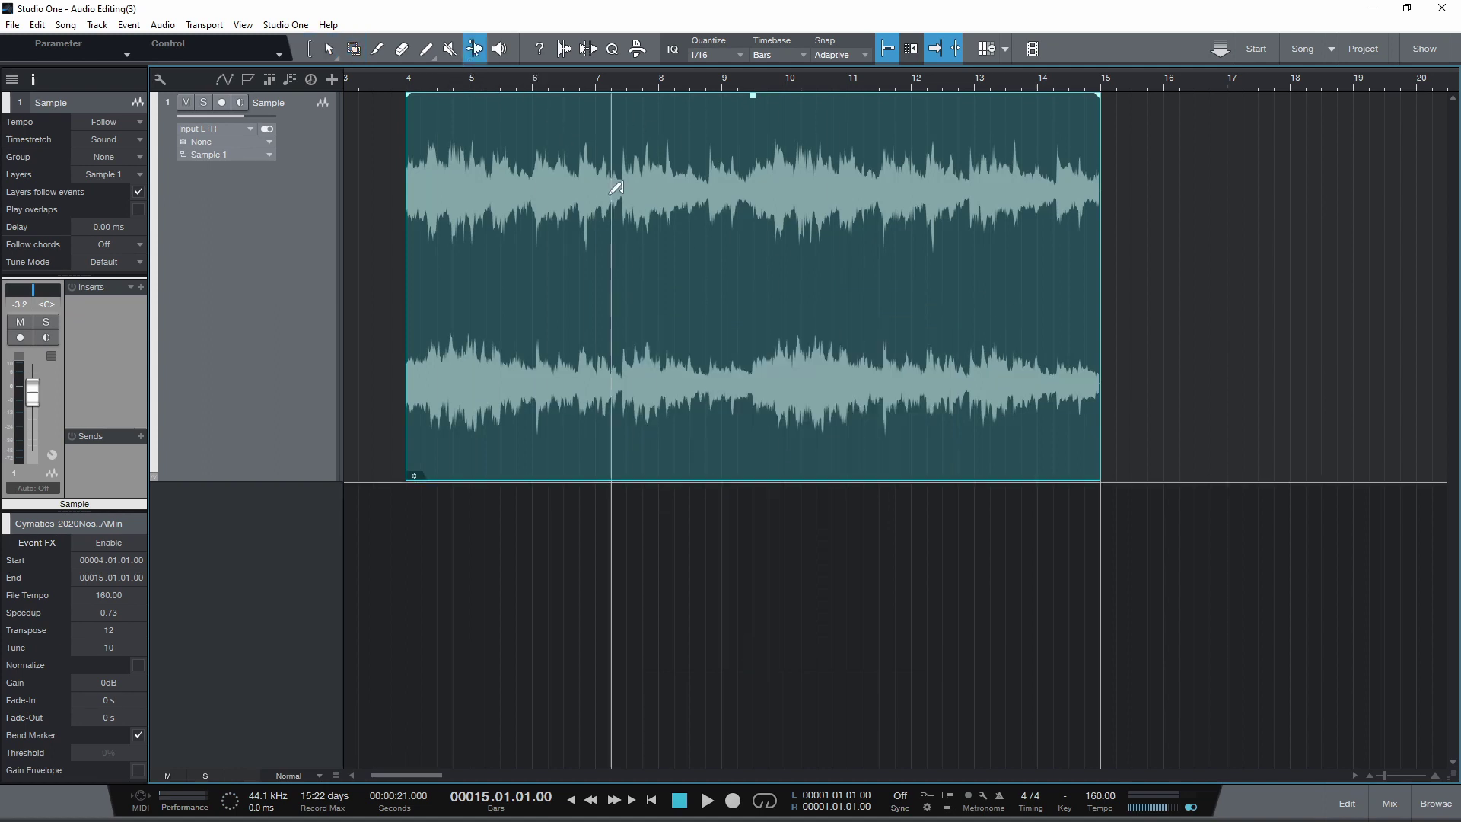
{"action": "left_click", "coordinate": [612, 200]}
{"action": "left_click", "coordinate": [706, 251]}
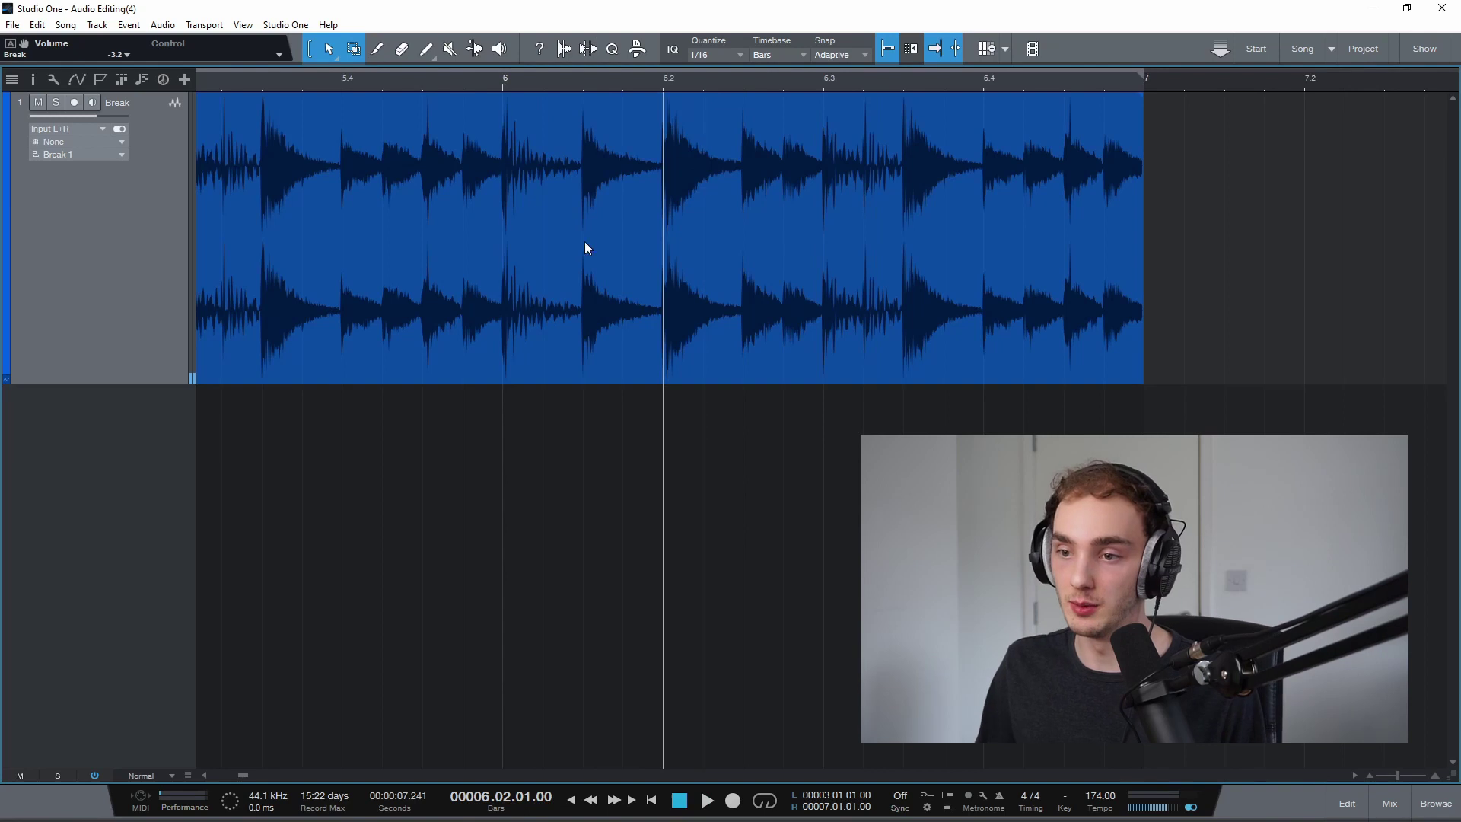
Shift the 6.2–6.2.3 slice a sixteenth later, trim the next event to 6.3, then undo both.
{"action": "left_click_drag", "start_coordinate": [665, 213], "coordinate": [754, 209]}
{"action": "left_click_drag", "start_coordinate": [698, 322], "coordinate": [776, 343]}
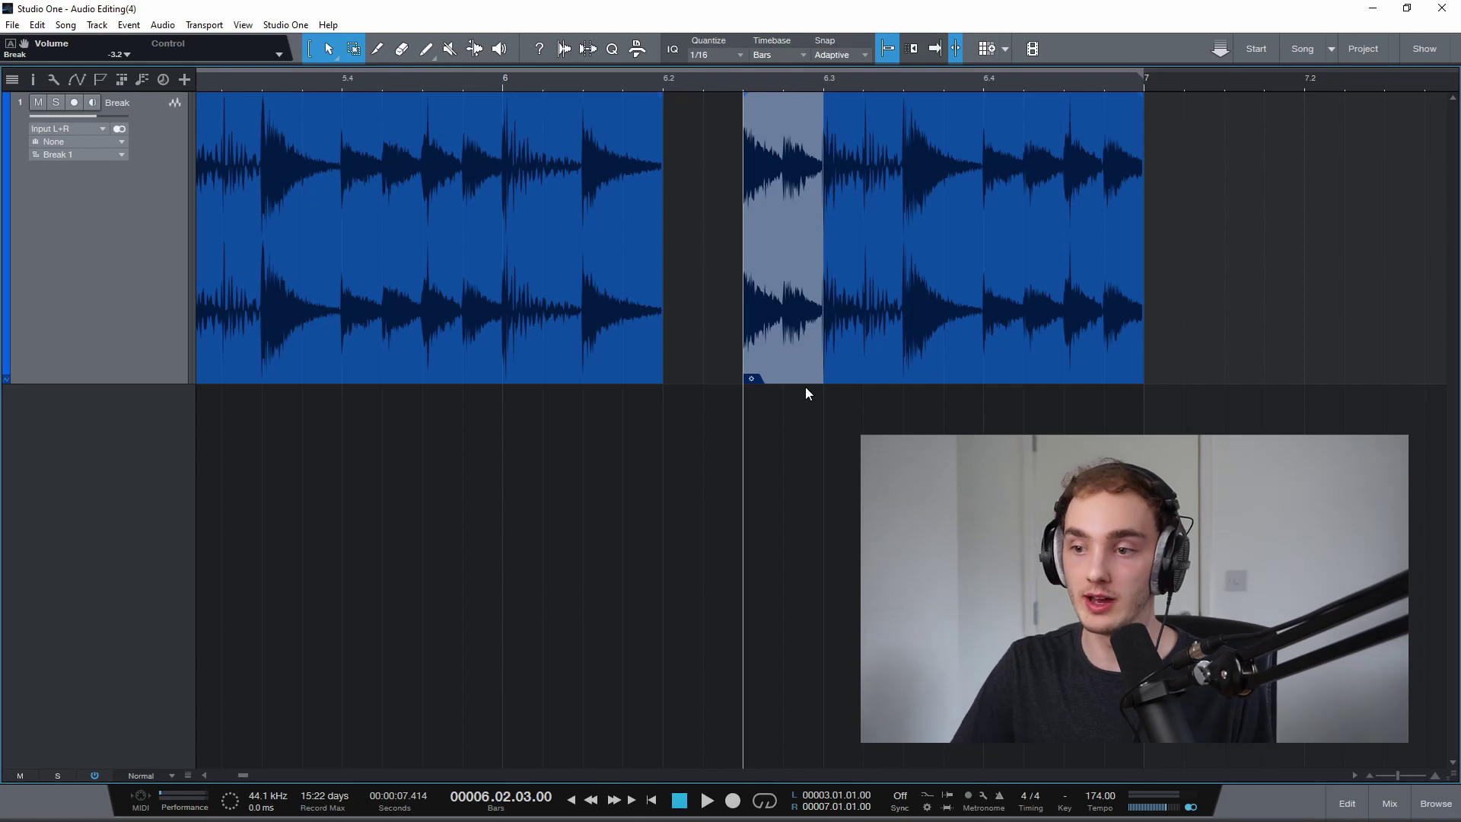
{"action": "key", "text": "space"}
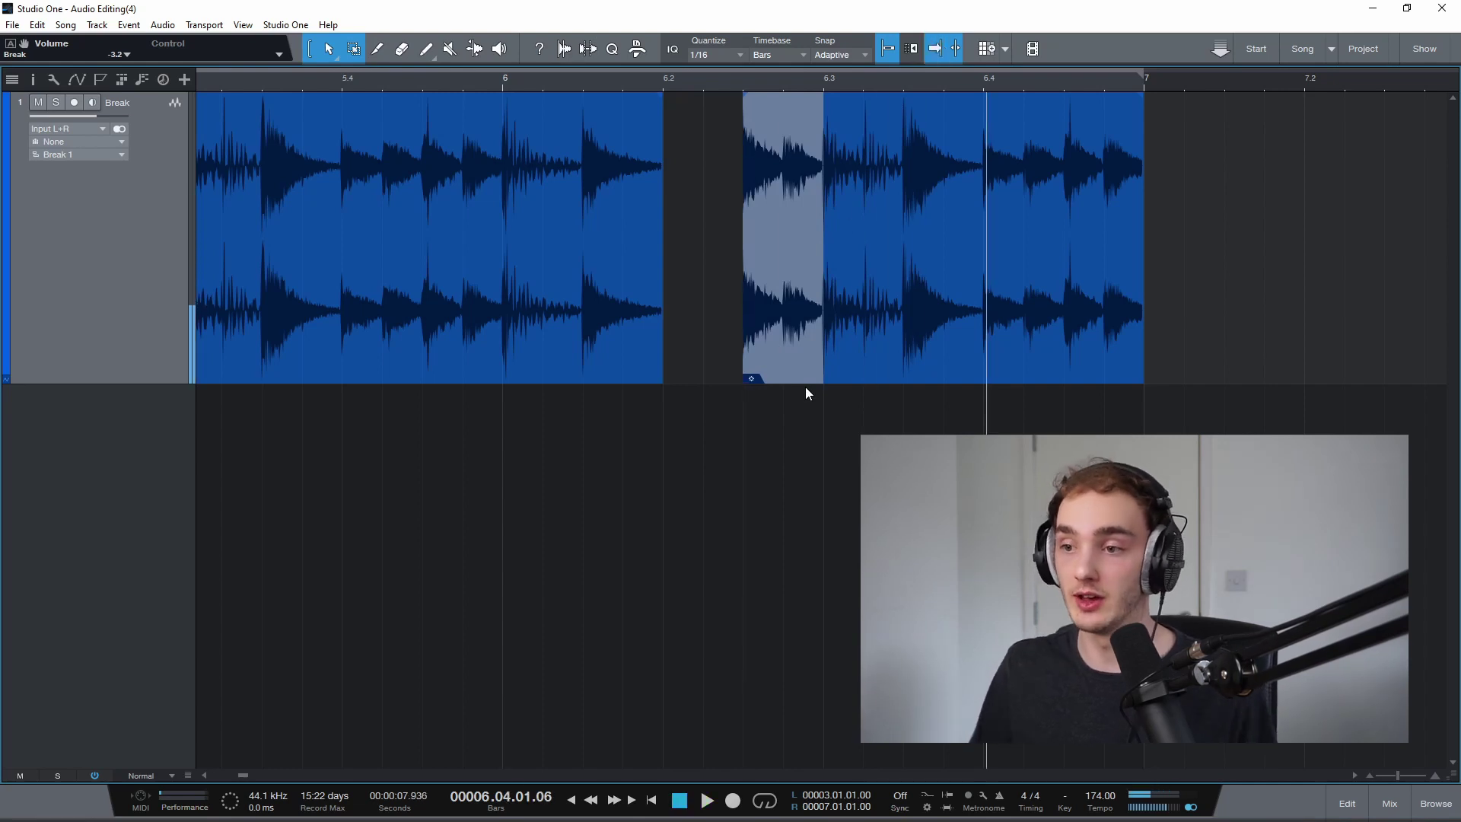
{"action": "left_click", "coordinate": [917, 295]}
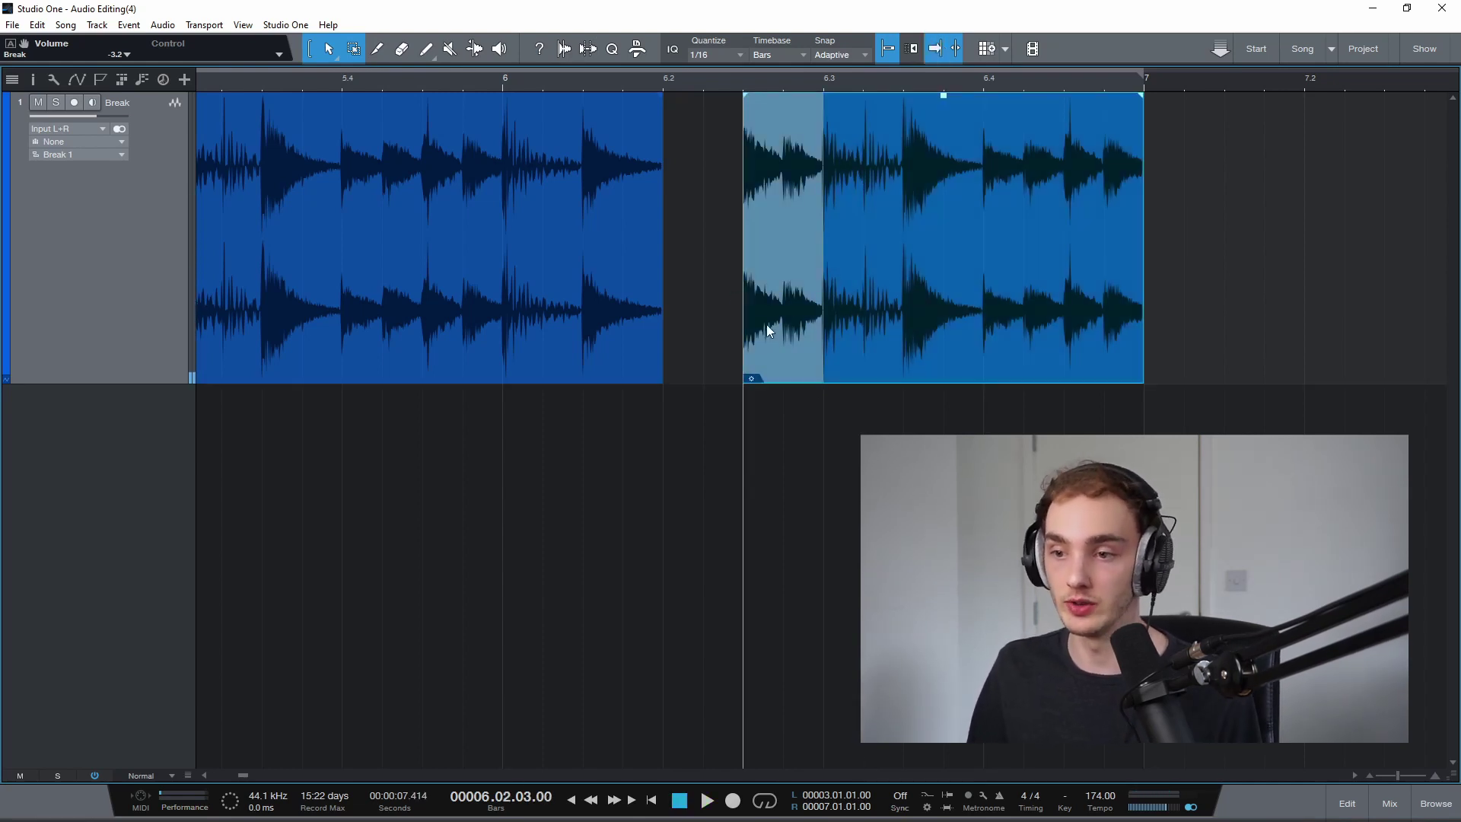
{"action": "left_click_drag", "start_coordinate": [743, 331], "coordinate": [818, 337]}
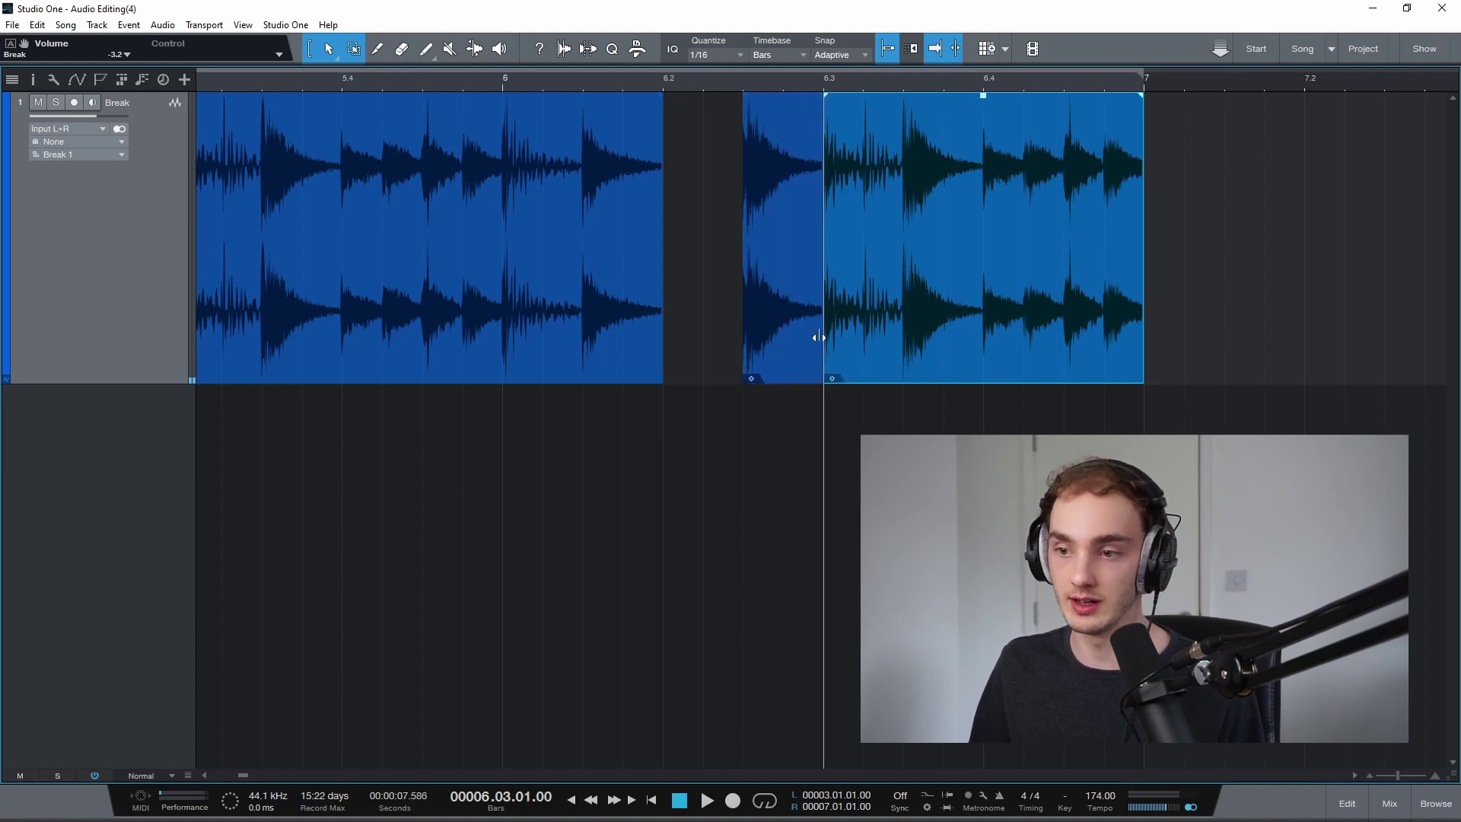
{"action": "key", "text": "ctrl+z"}
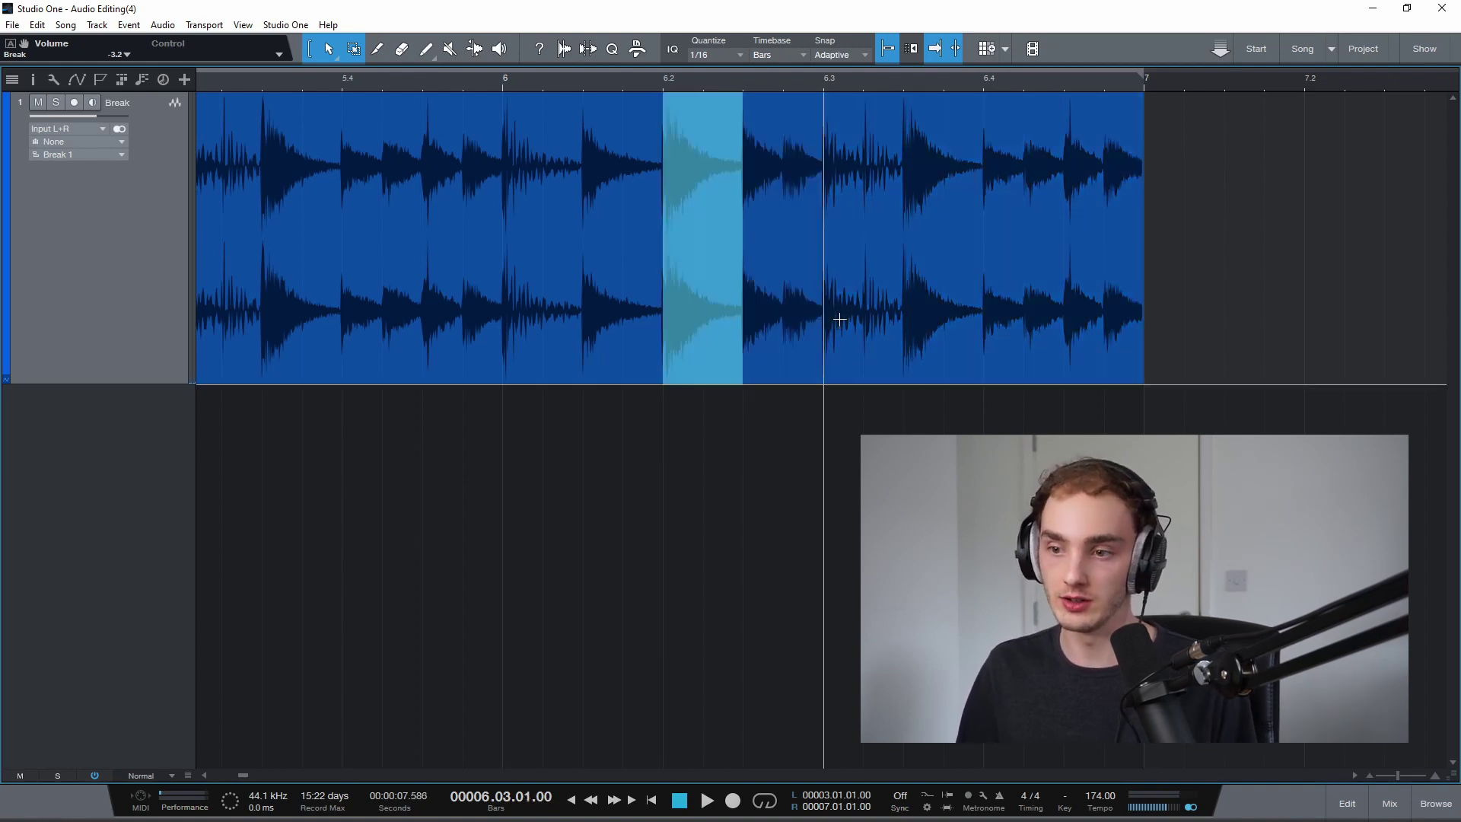
{"action": "key", "text": "ctrl+z"}
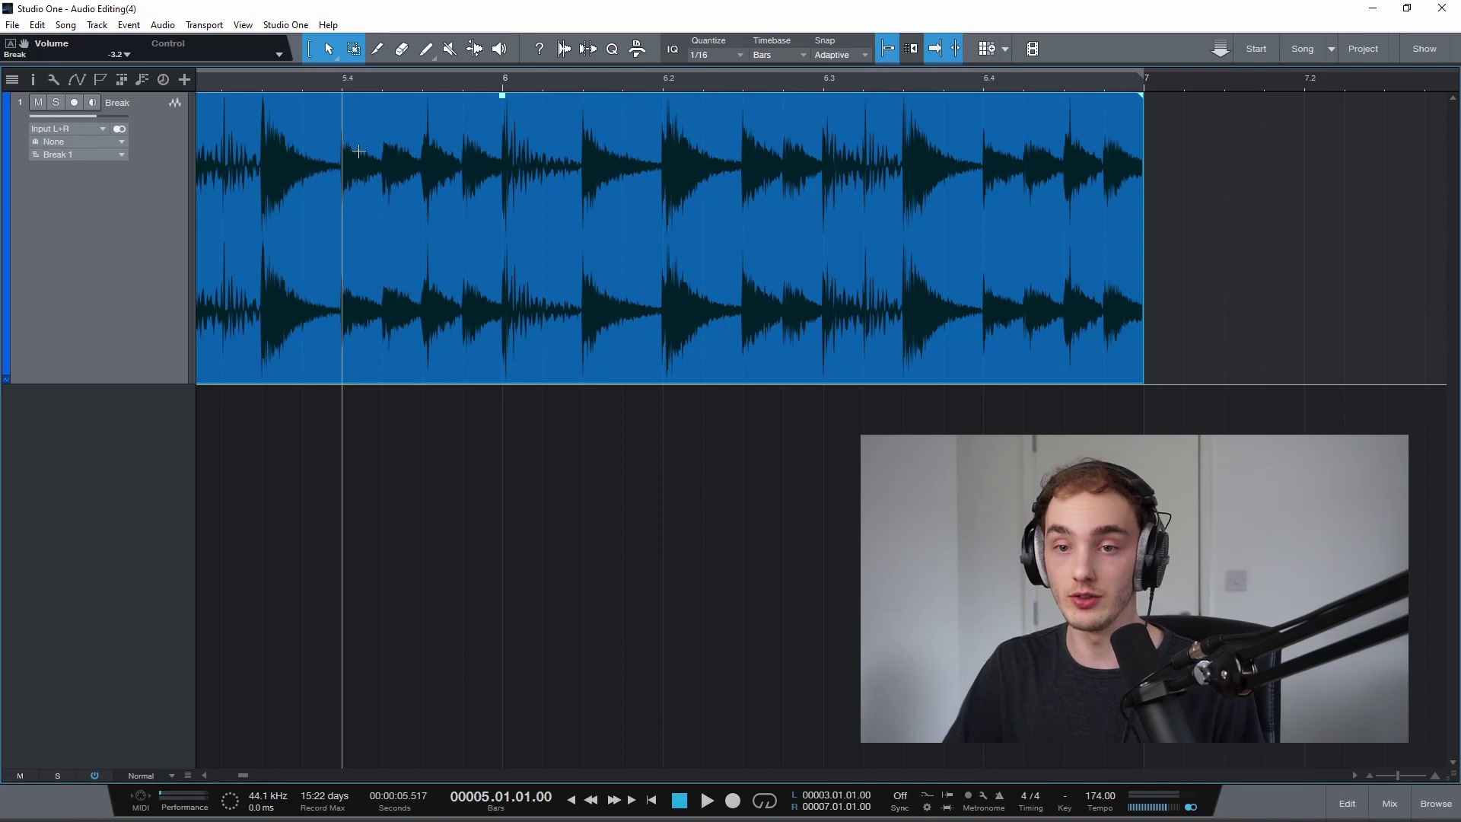
Turn on No overlap when editing events in the track list options.
{"action": "left_click", "coordinate": [56, 81]}
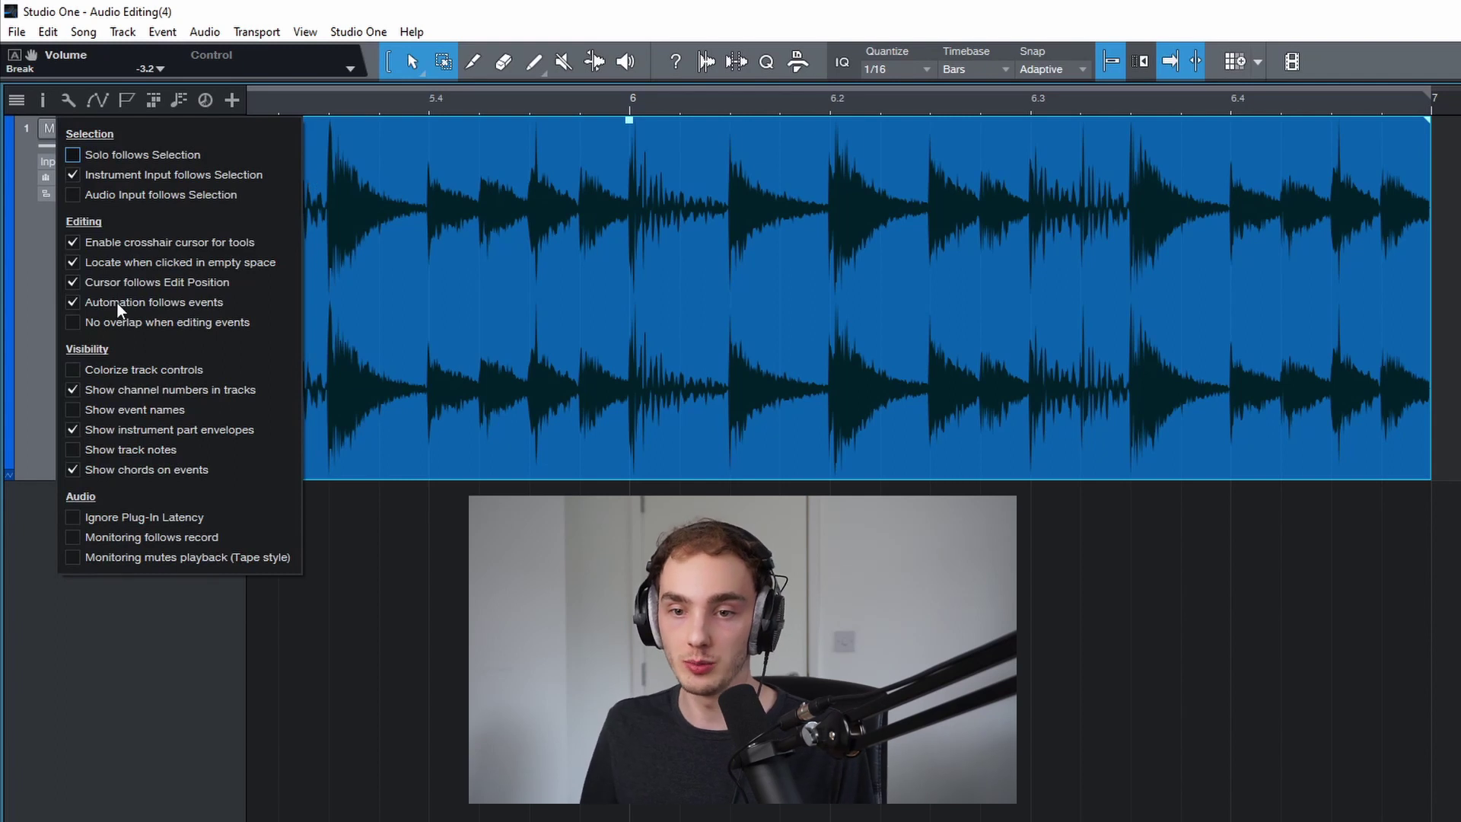
{"action": "left_click", "coordinate": [74, 322]}
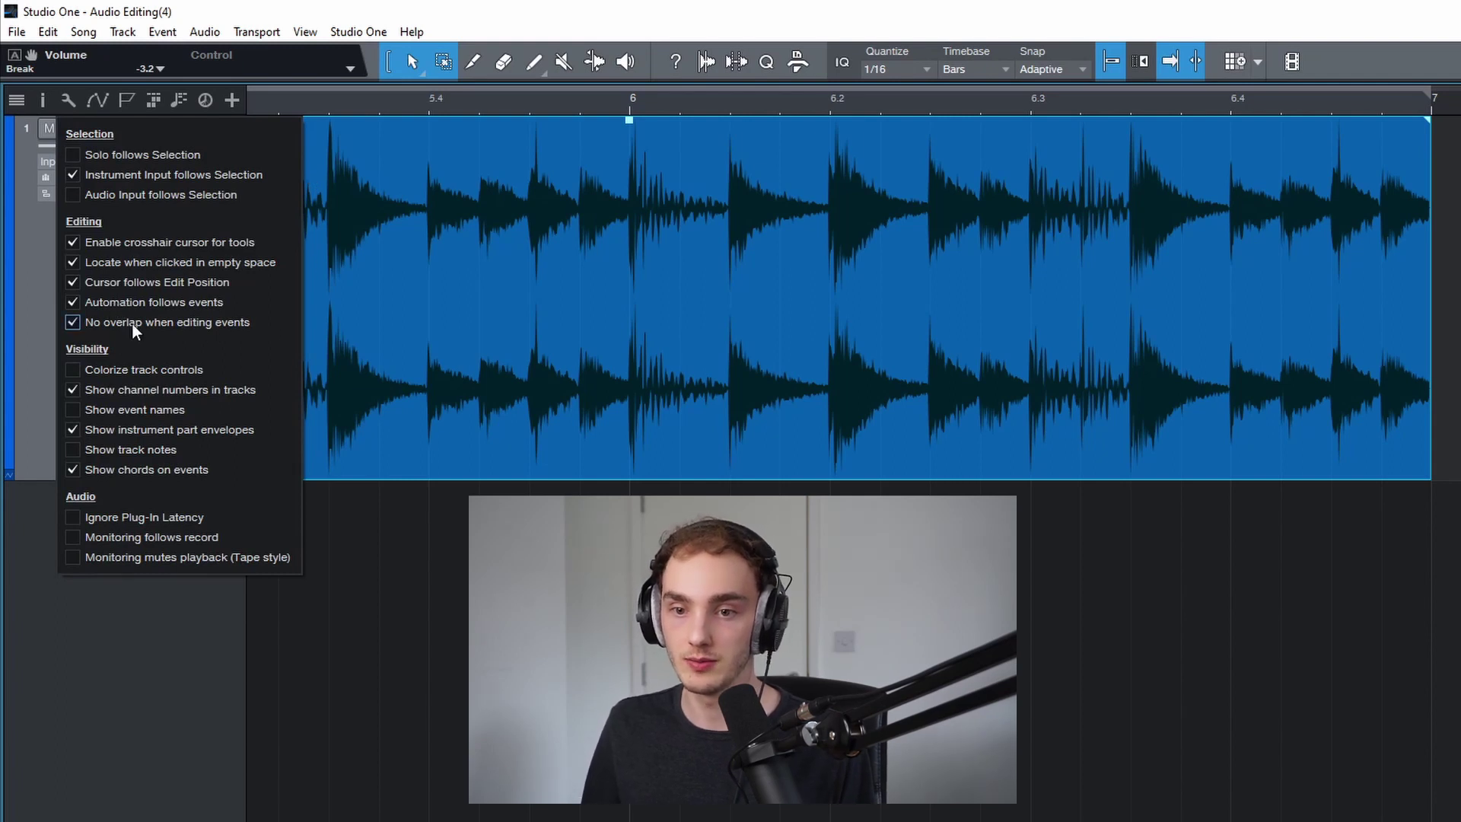
{"action": "left_click", "coordinate": [825, 385]}
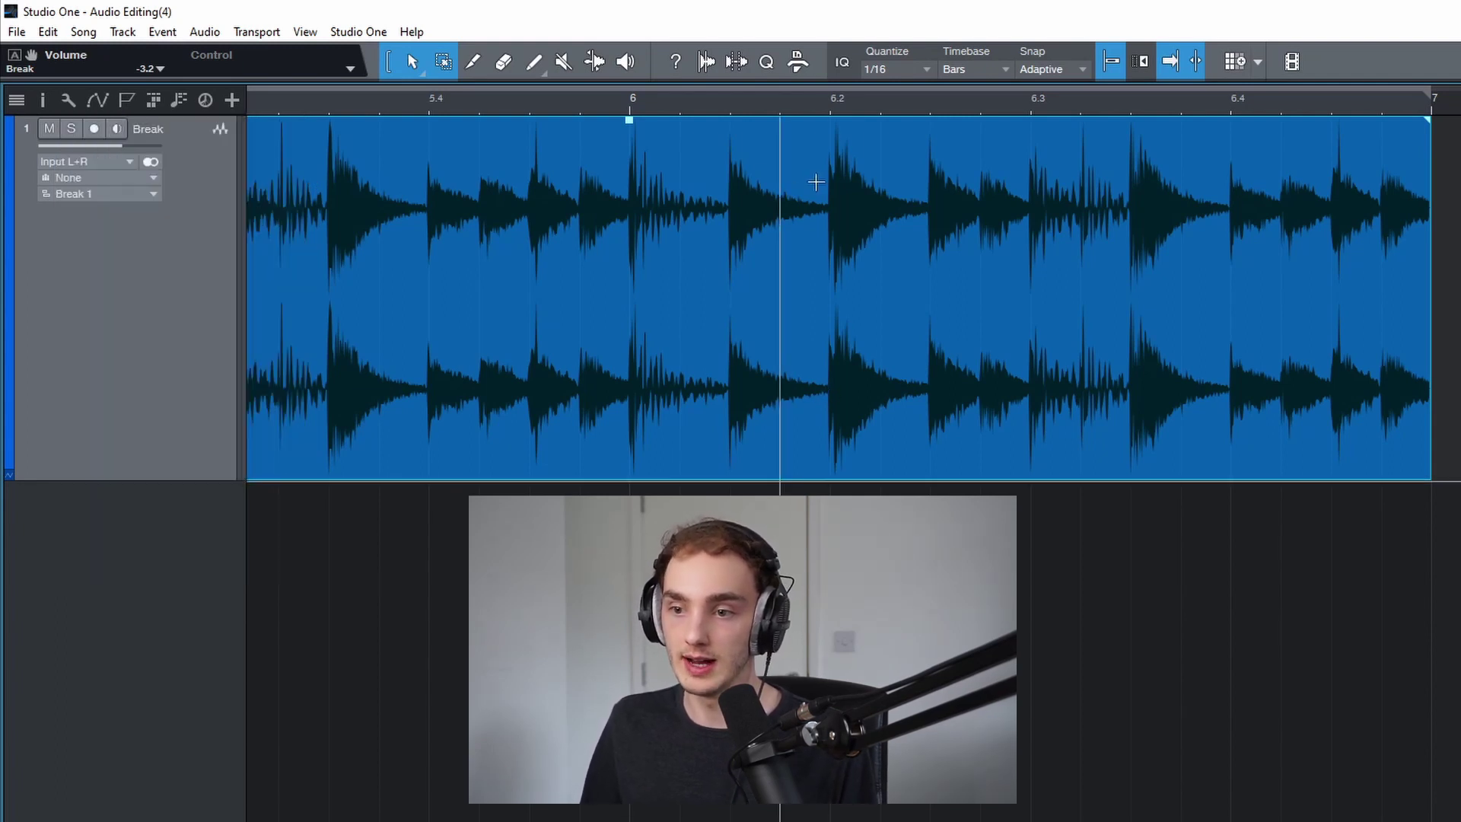
Move the 6.2–6.2.3 slice one sixteenth later, put it back, then move it later again.
{"action": "left_click_drag", "start_coordinate": [831, 189], "coordinate": [915, 189]}
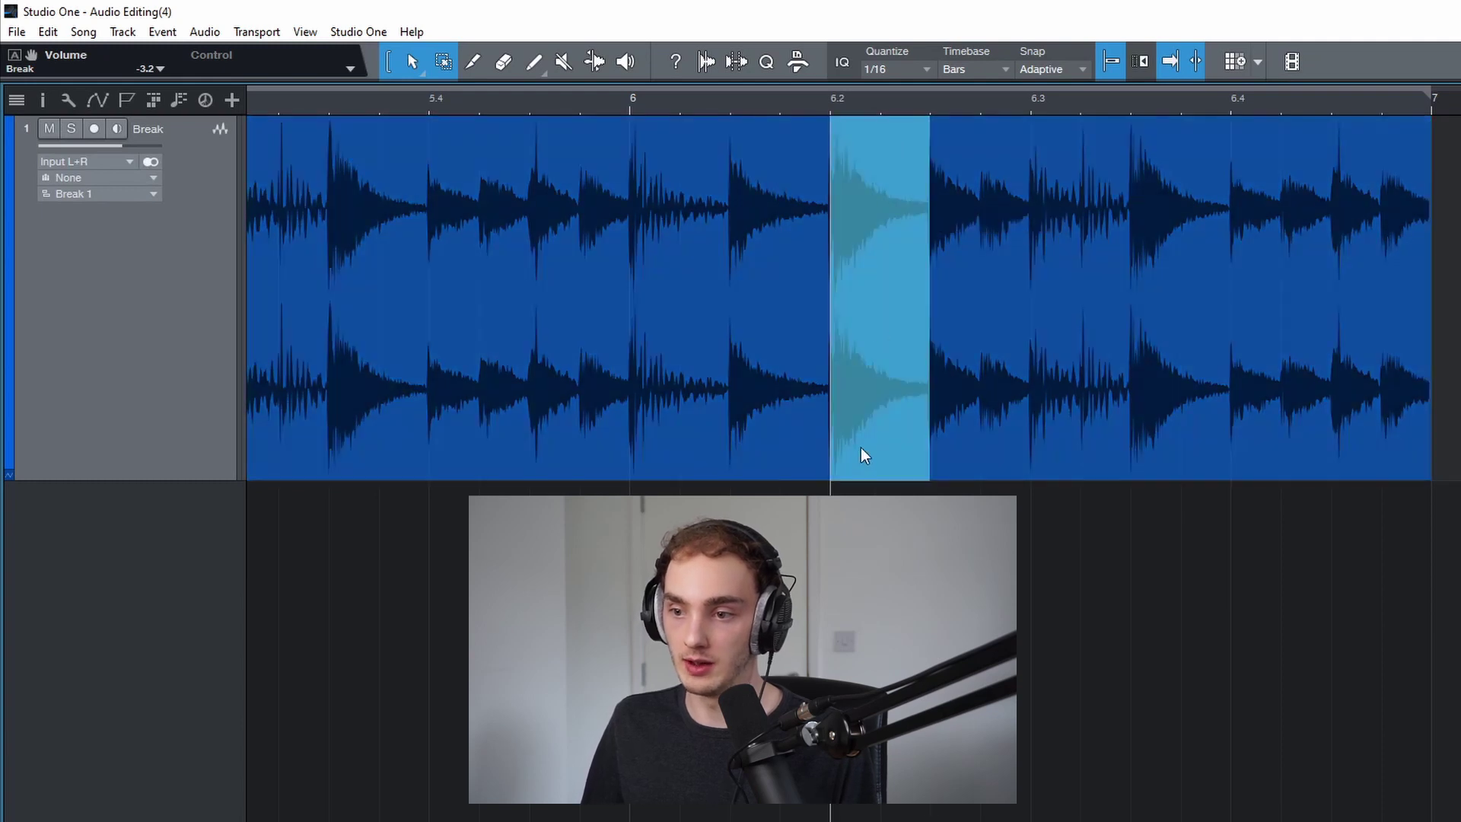
{"action": "left_click_drag", "start_coordinate": [861, 448], "coordinate": [948, 444]}
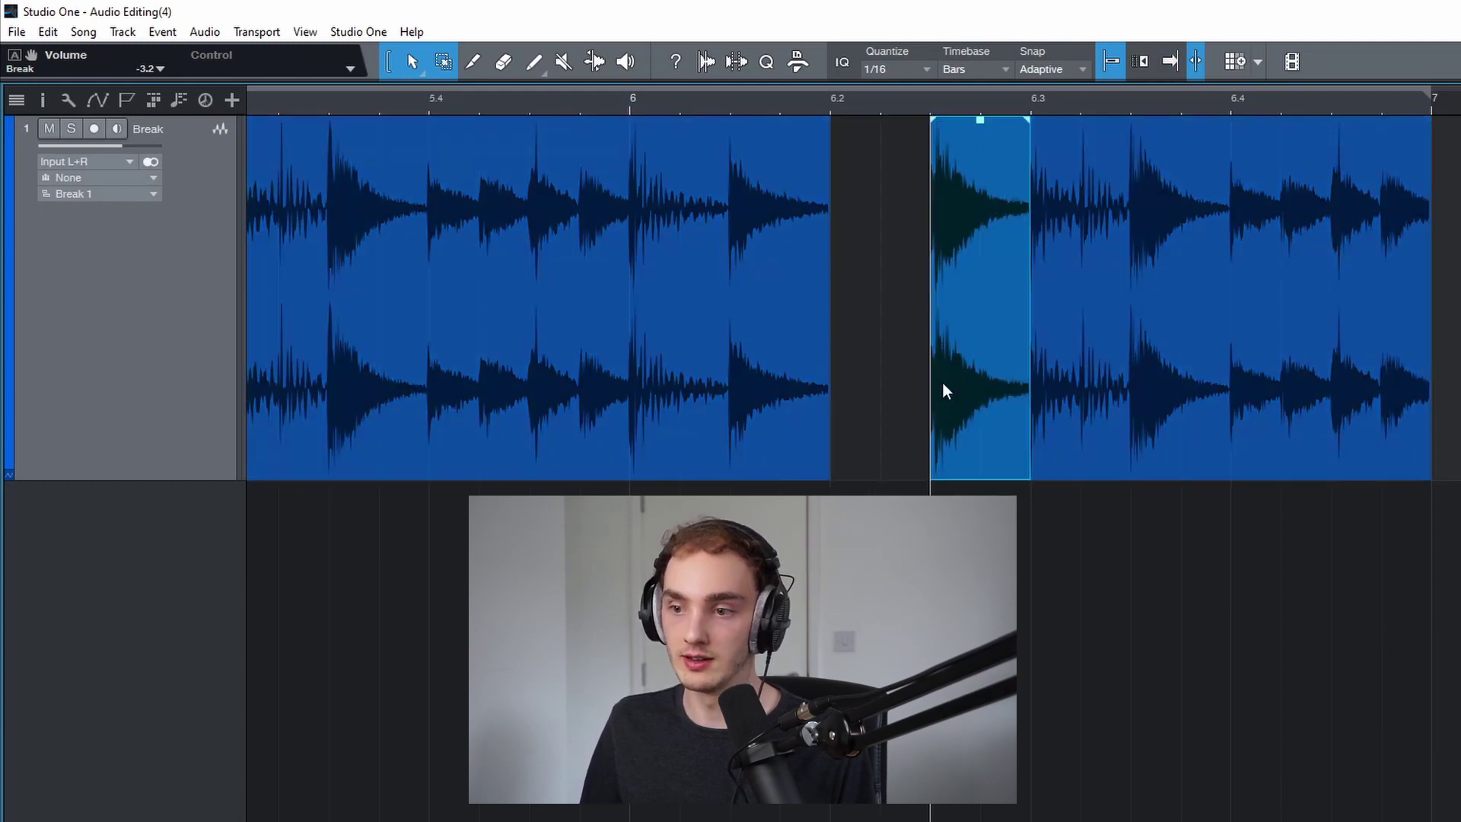
{"action": "key", "text": "alt+Left"}
{"action": "left_click_drag", "start_coordinate": [842, 408], "coordinate": [943, 405]}
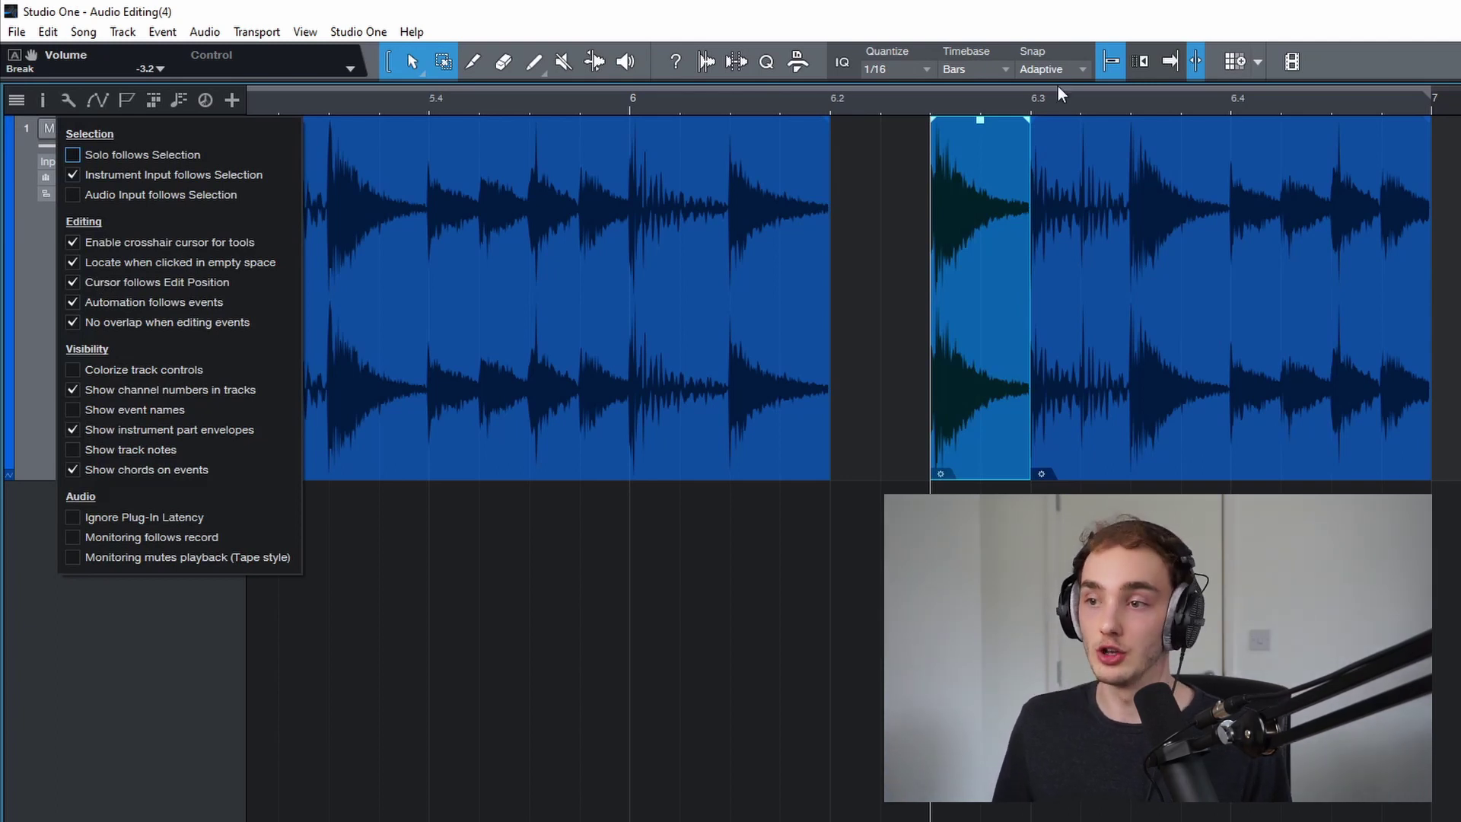
Toggle snapping off and on, zoom out, and select the bar 3–5 and bar 5 events in turn.
{"action": "left_click", "coordinate": [1194, 61]}
{"action": "left_click", "coordinate": [1196, 62]}
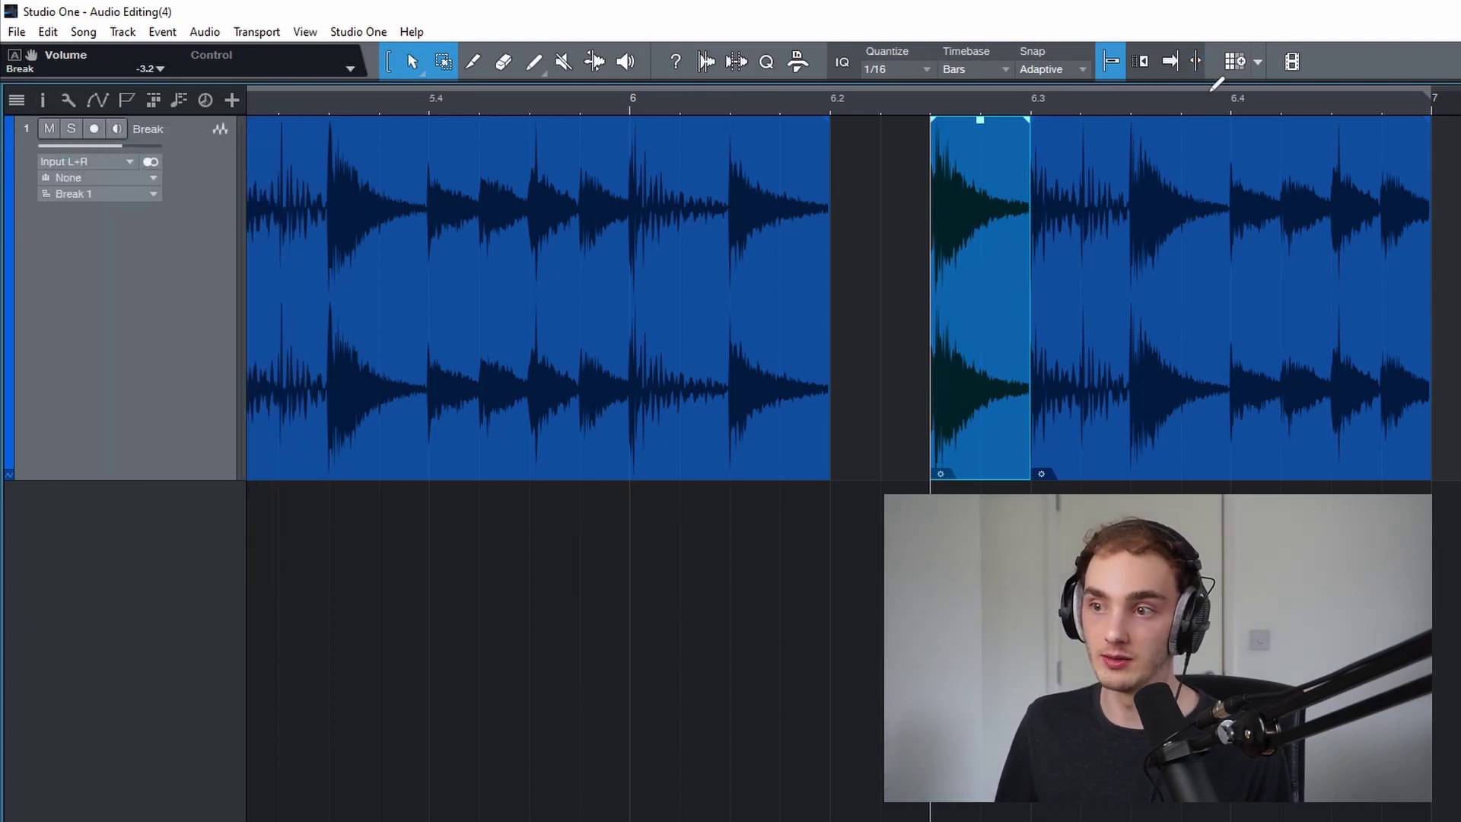
{"action": "left_click", "coordinate": [1195, 65]}
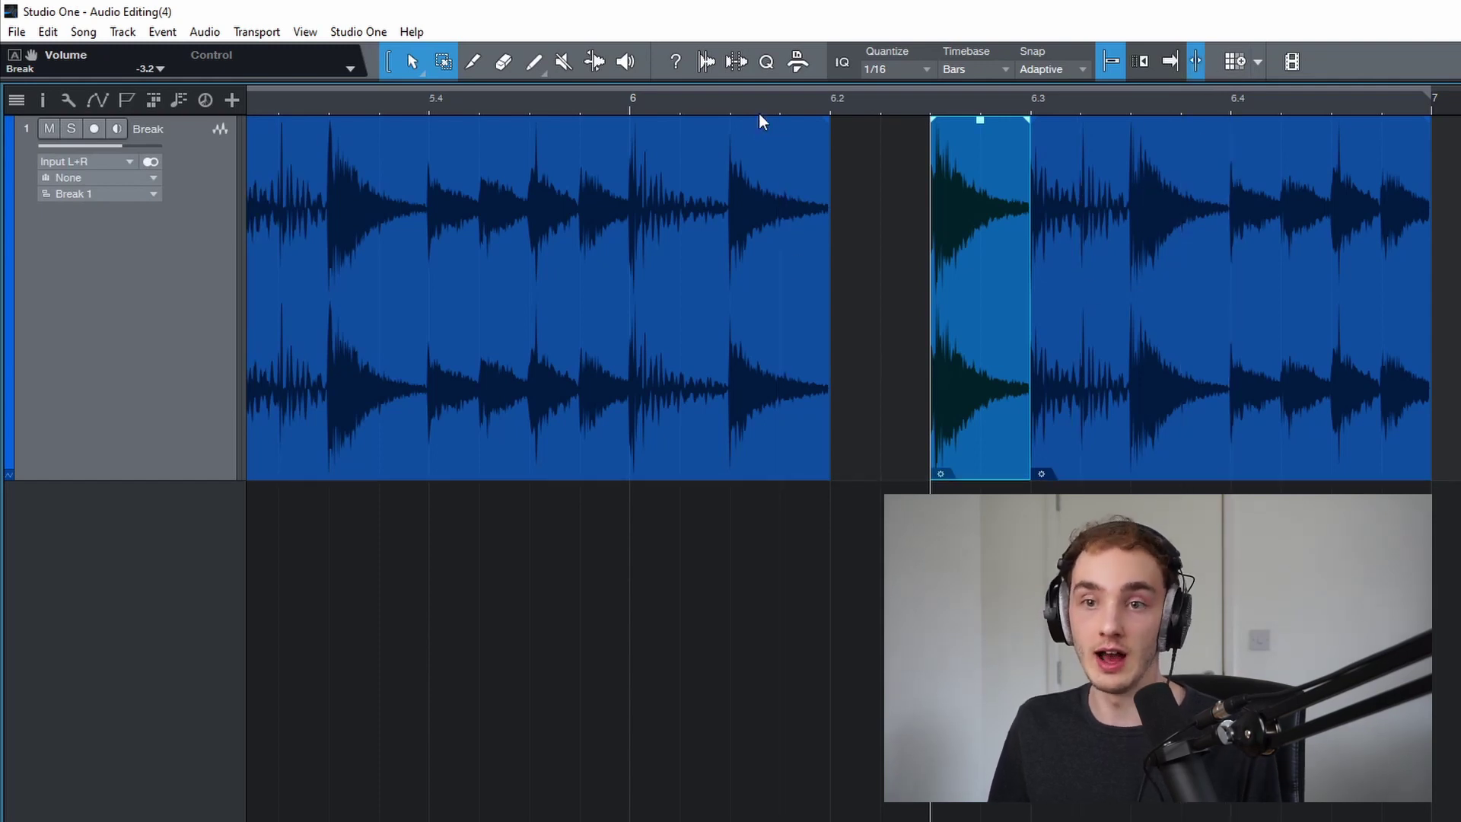
{"action": "scroll", "coordinate": [760, 114], "scroll_direction": "down", "scroll_amount": 6}
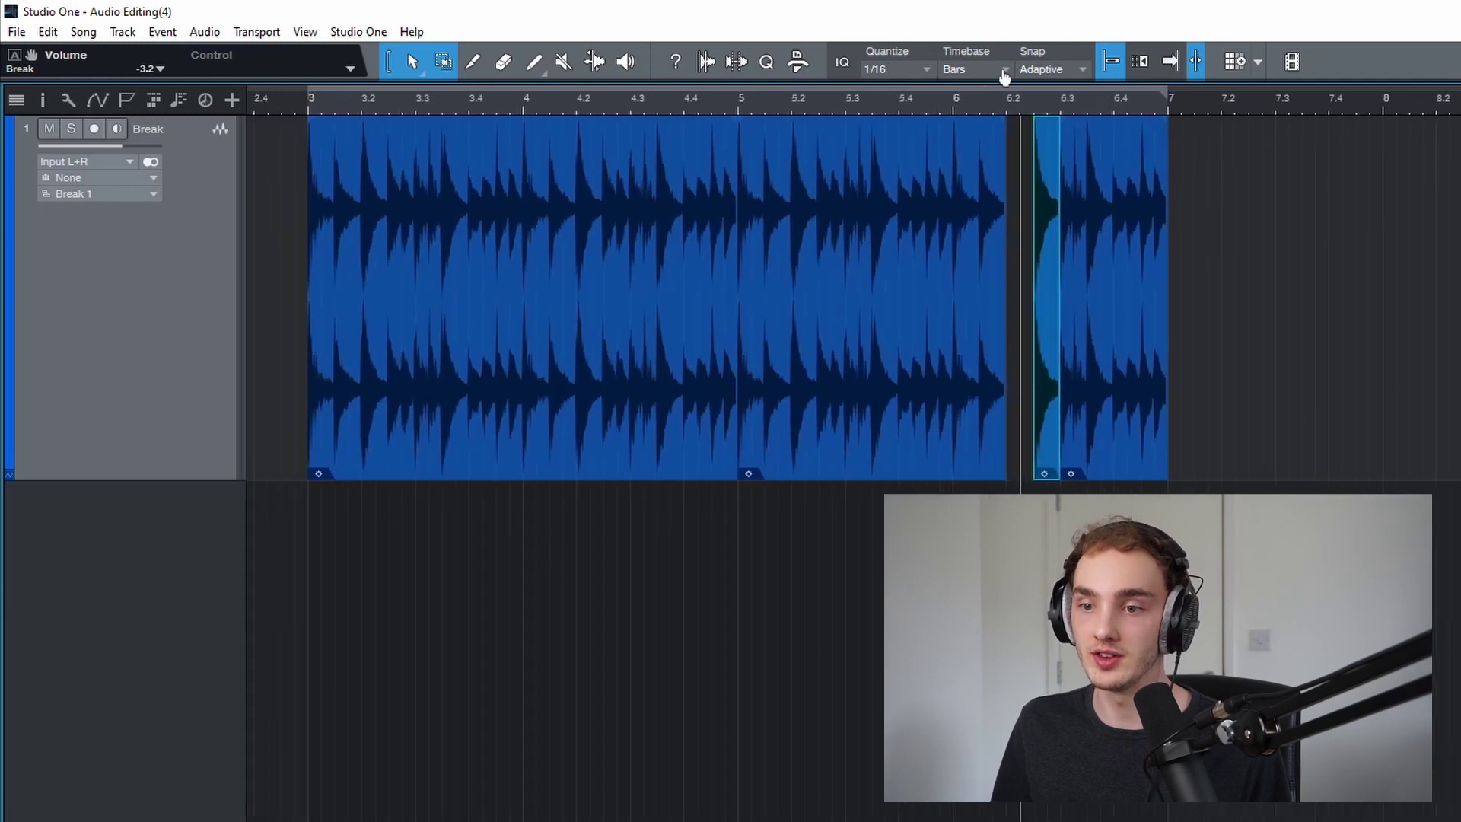
{"action": "left_click", "coordinate": [506, 423]}
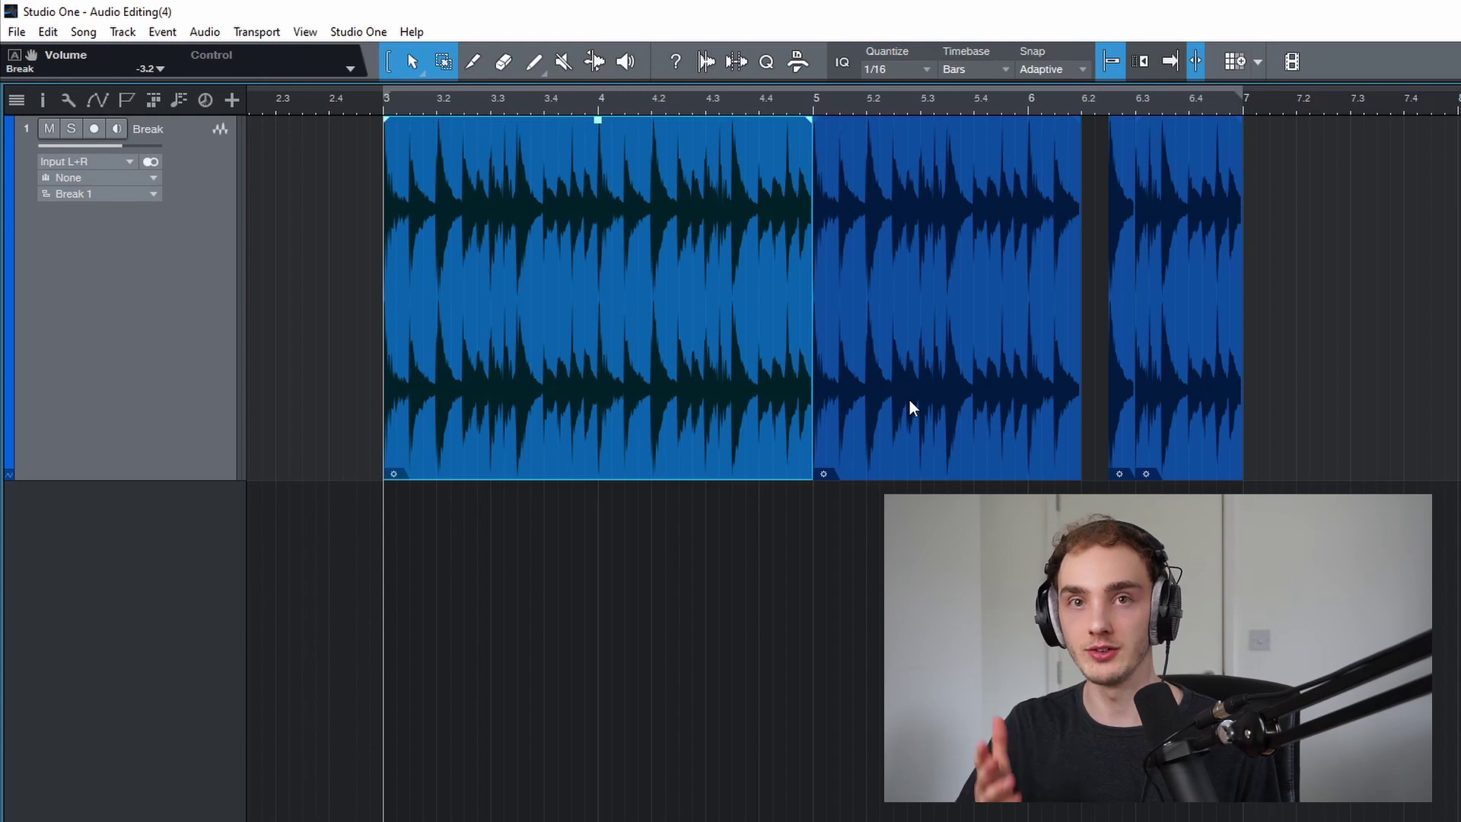
{"action": "left_click", "coordinate": [935, 414]}
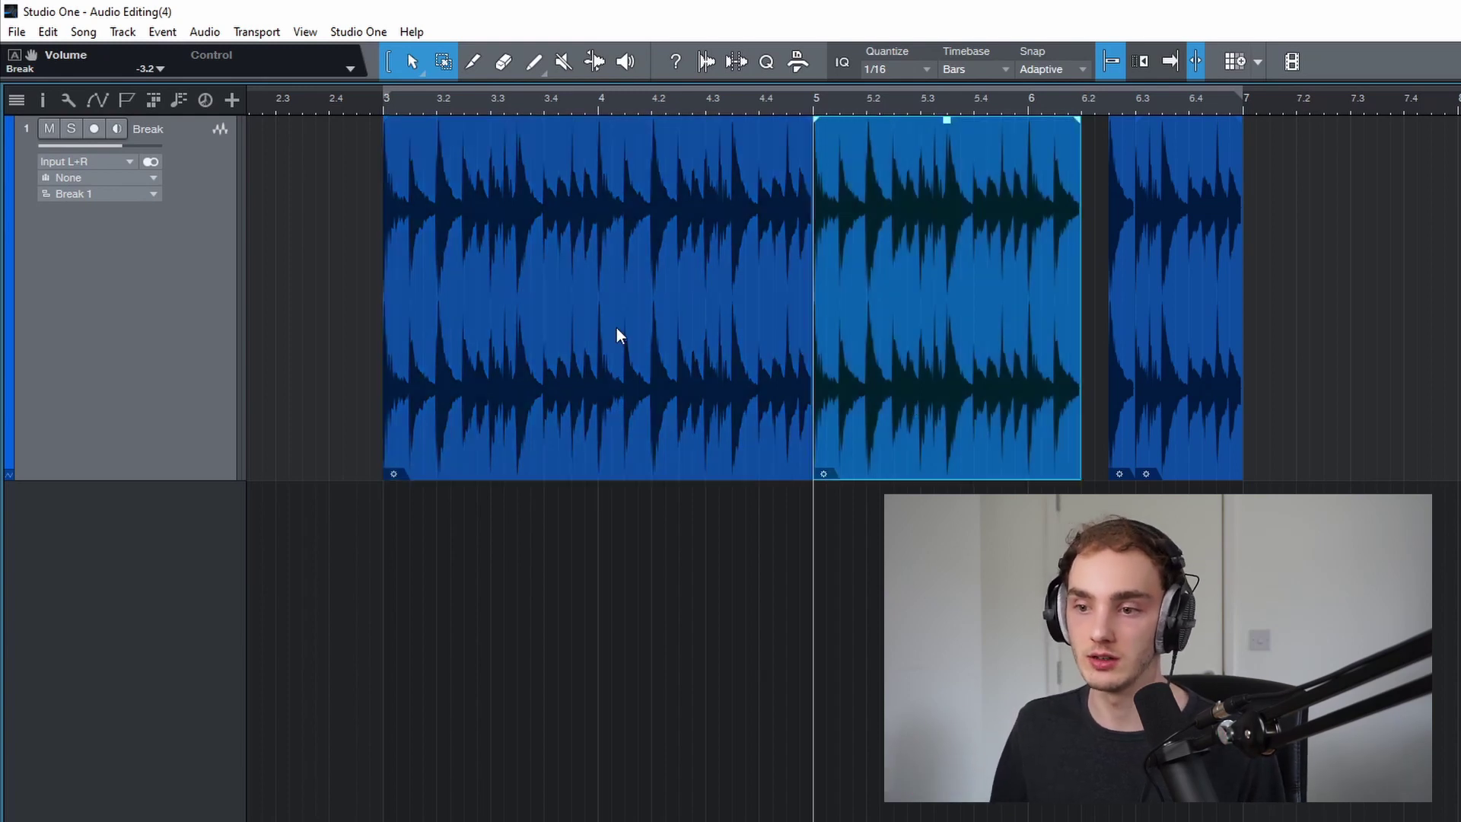
{"action": "left_click", "coordinate": [641, 356]}
{"action": "left_click", "coordinate": [888, 377]}
{"action": "left_click", "coordinate": [773, 372]}
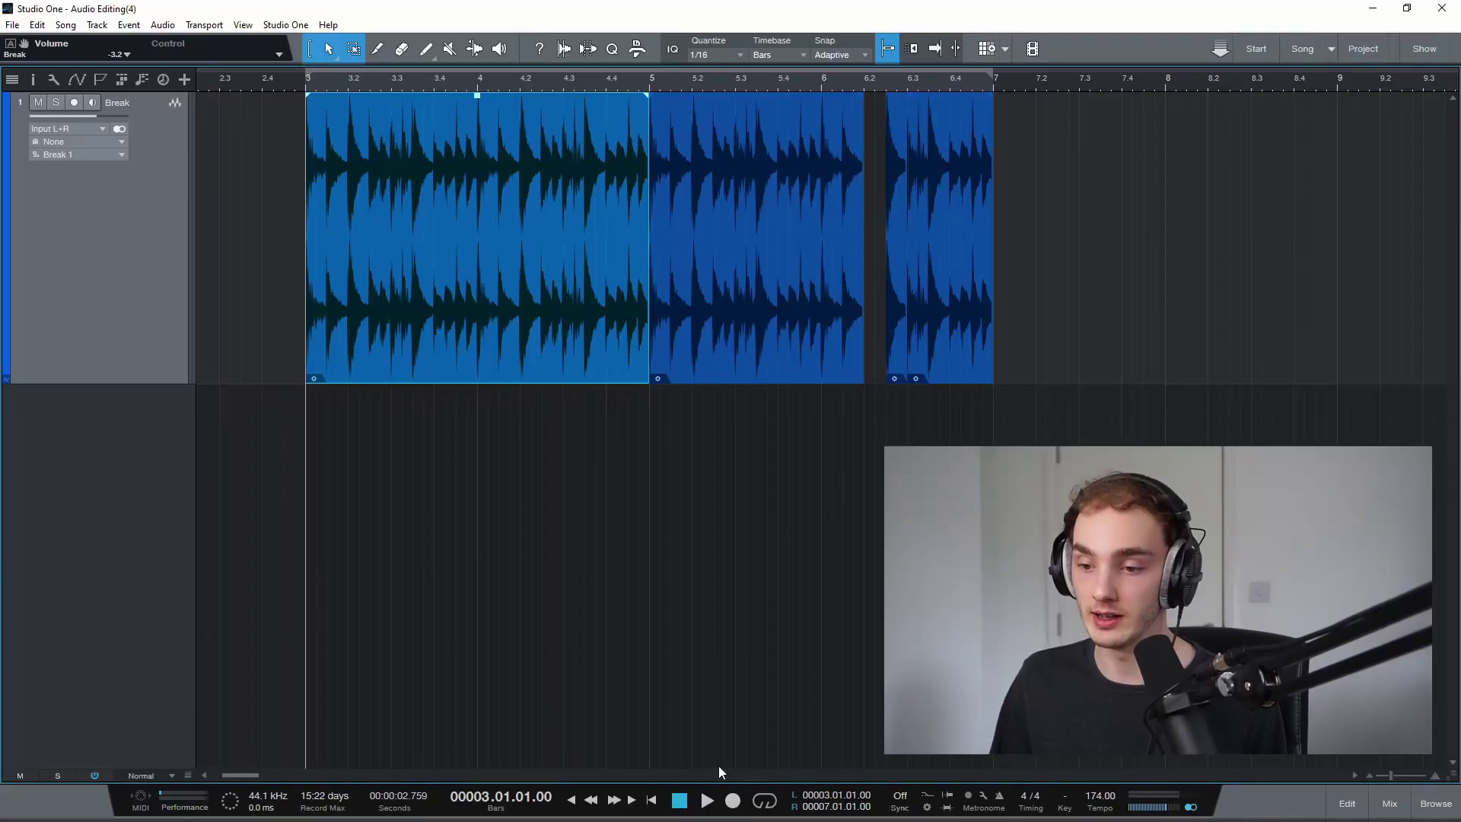
Enable Return to Start on Stop from the transport's playback options.
{"action": "right_click", "coordinate": [615, 801]}
{"action": "right_click", "coordinate": [713, 808]}
{"action": "right_click", "coordinate": [633, 804]}
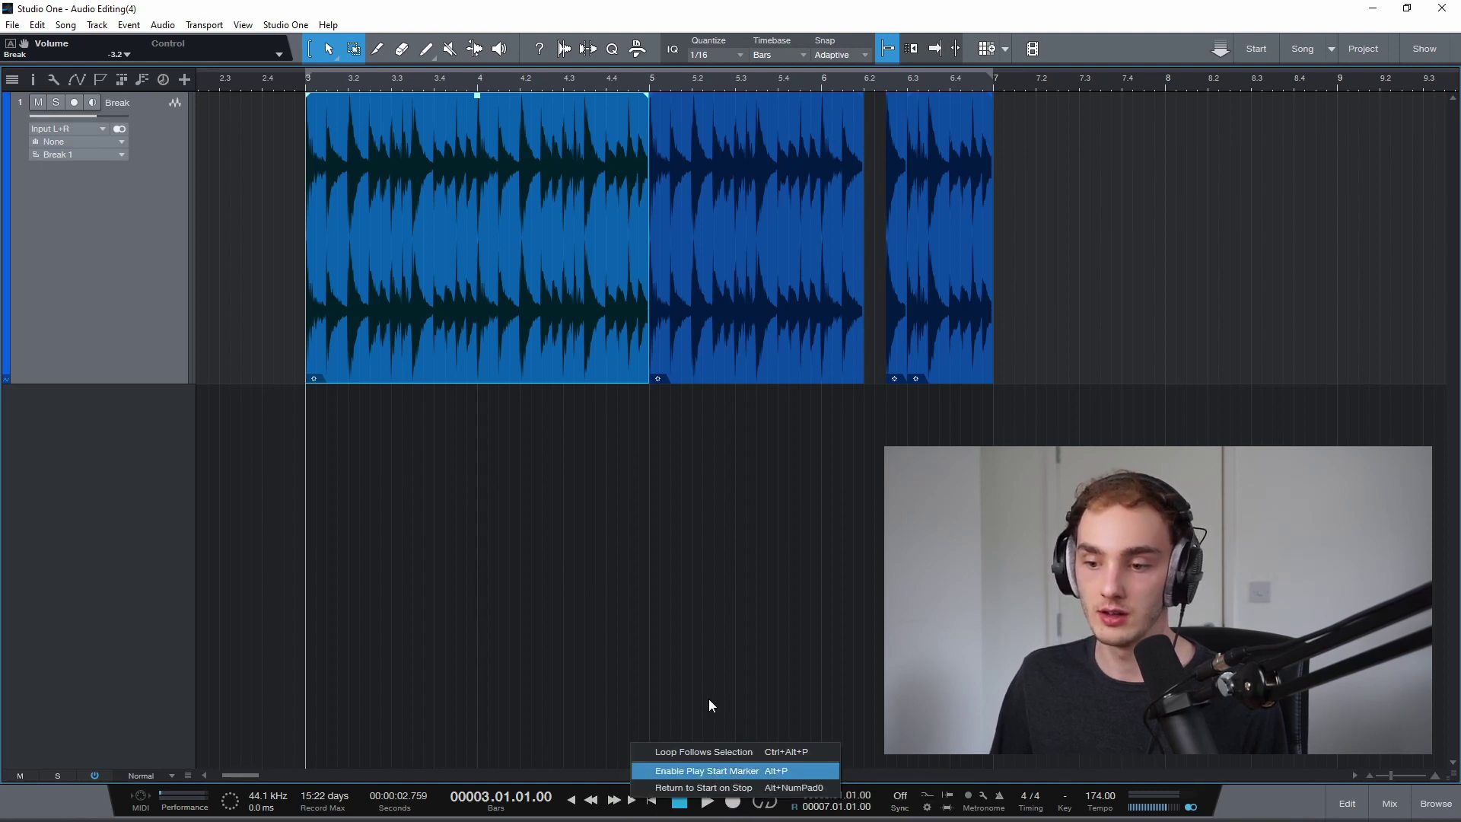
{"action": "left_click", "coordinate": [767, 791]}
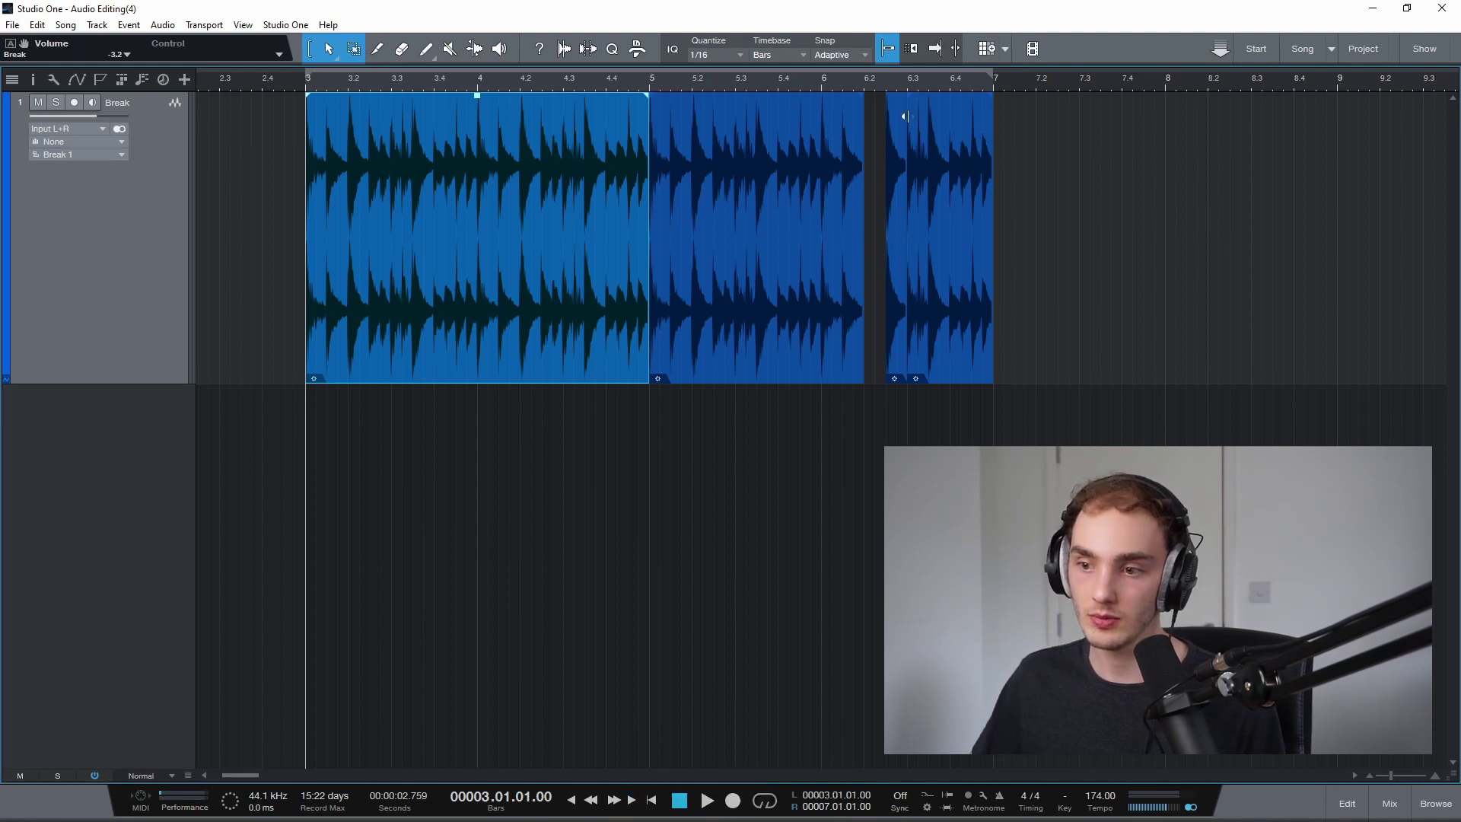
Set the play start after the break and test that stopping returns the playhead there.
{"action": "left_click", "coordinate": [1146, 180]}
{"action": "key", "text": "space"}
{"action": "key", "text": "space"}
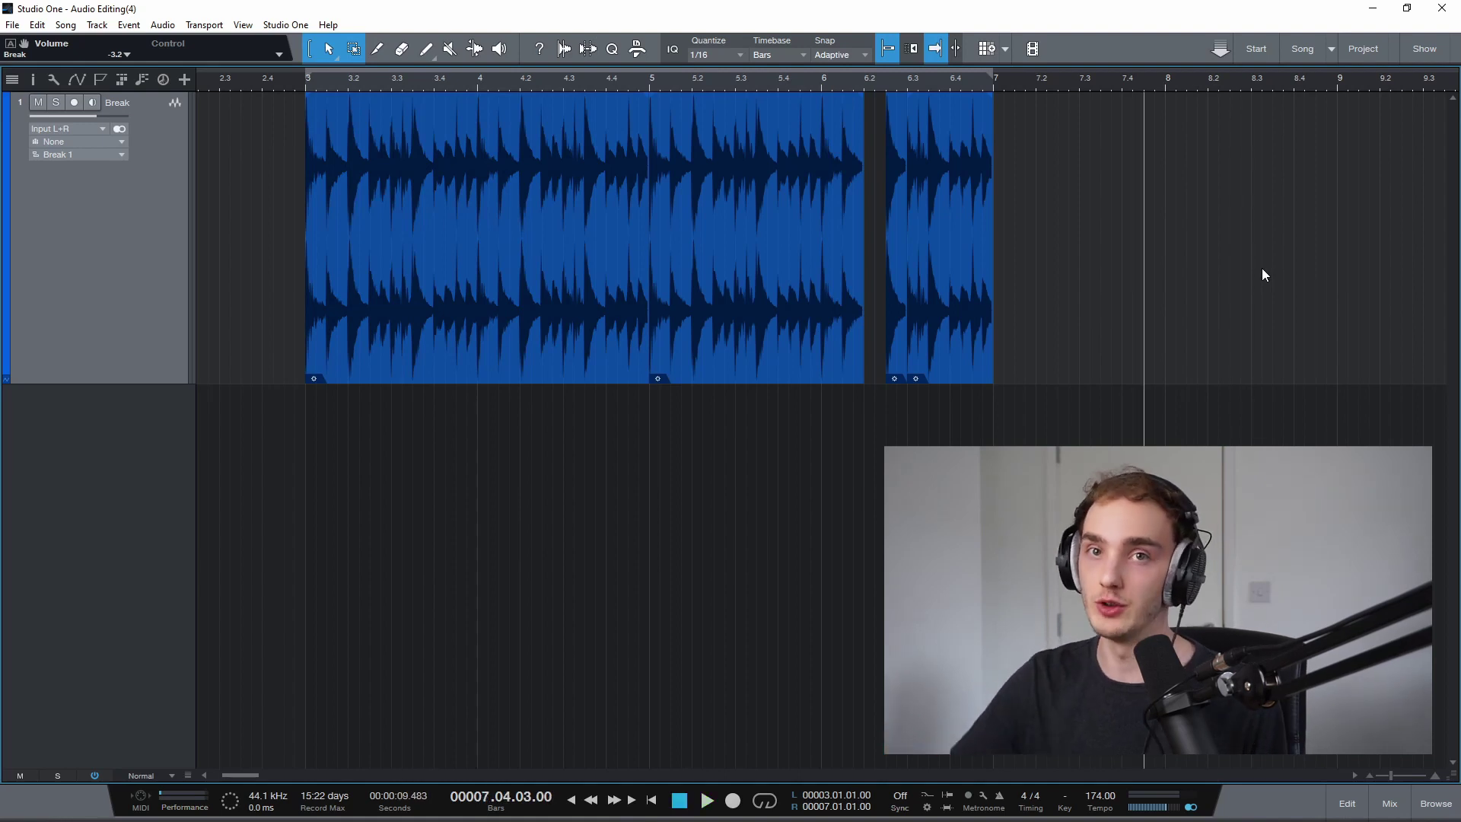
{"action": "key", "text": "space"}
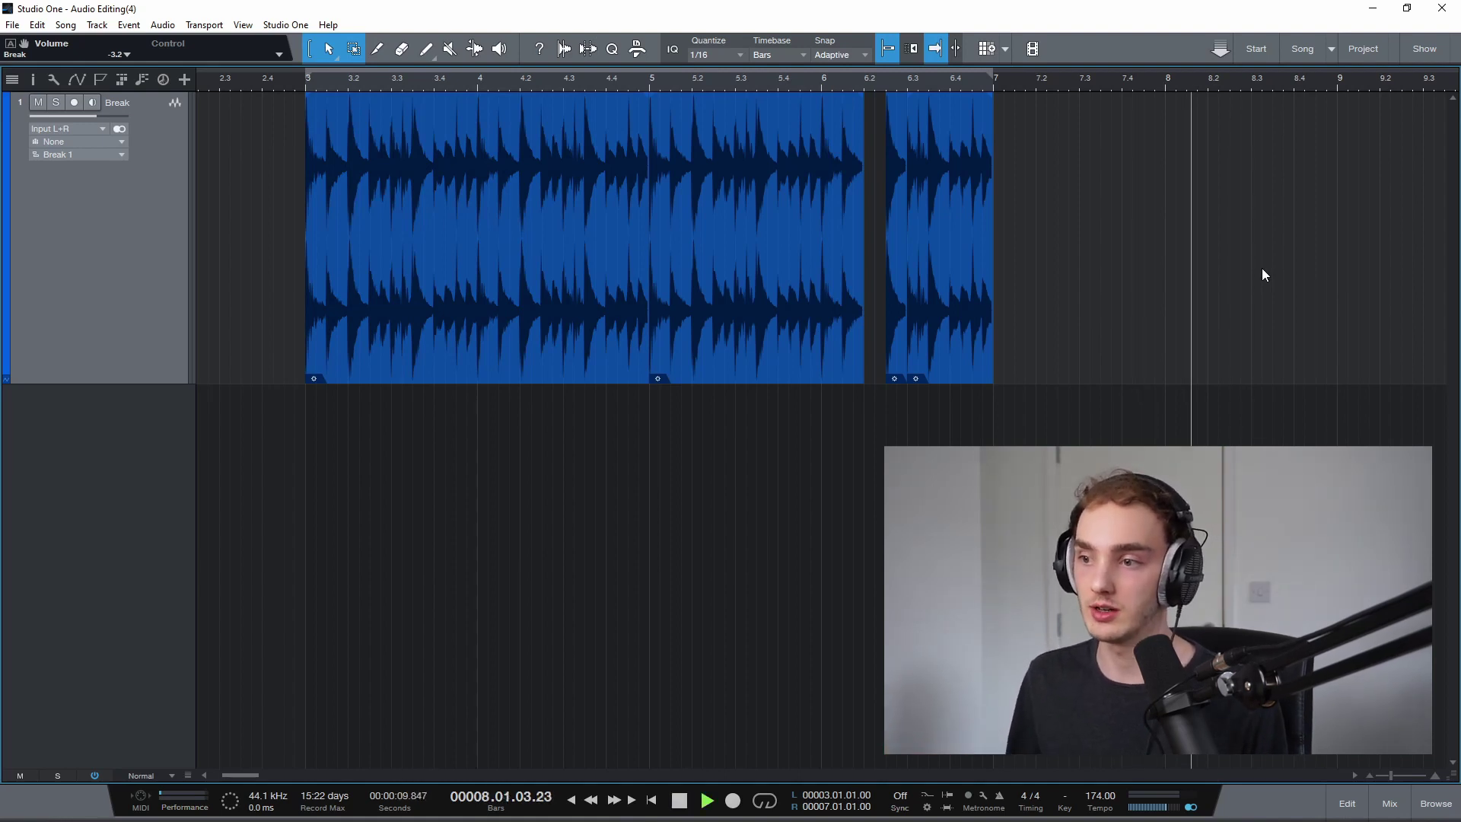
{"action": "key", "text": "space"}
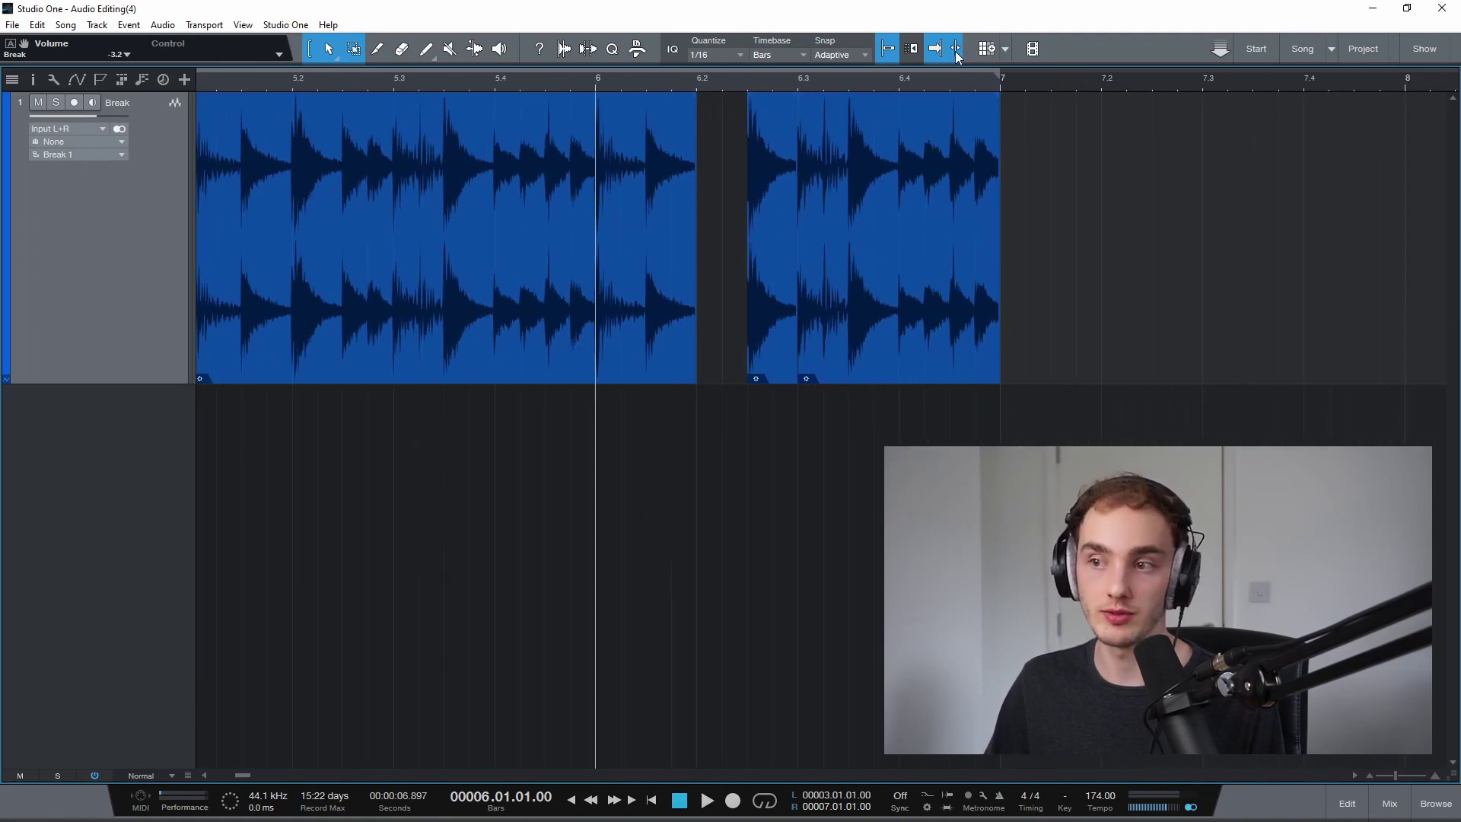
Copy the bar 6–6.1.3 hit into the gap at 6.2 and audition it from bar 6.
{"action": "left_click", "coordinate": [773, 299]}
{"action": "left_click", "coordinate": [622, 268]}
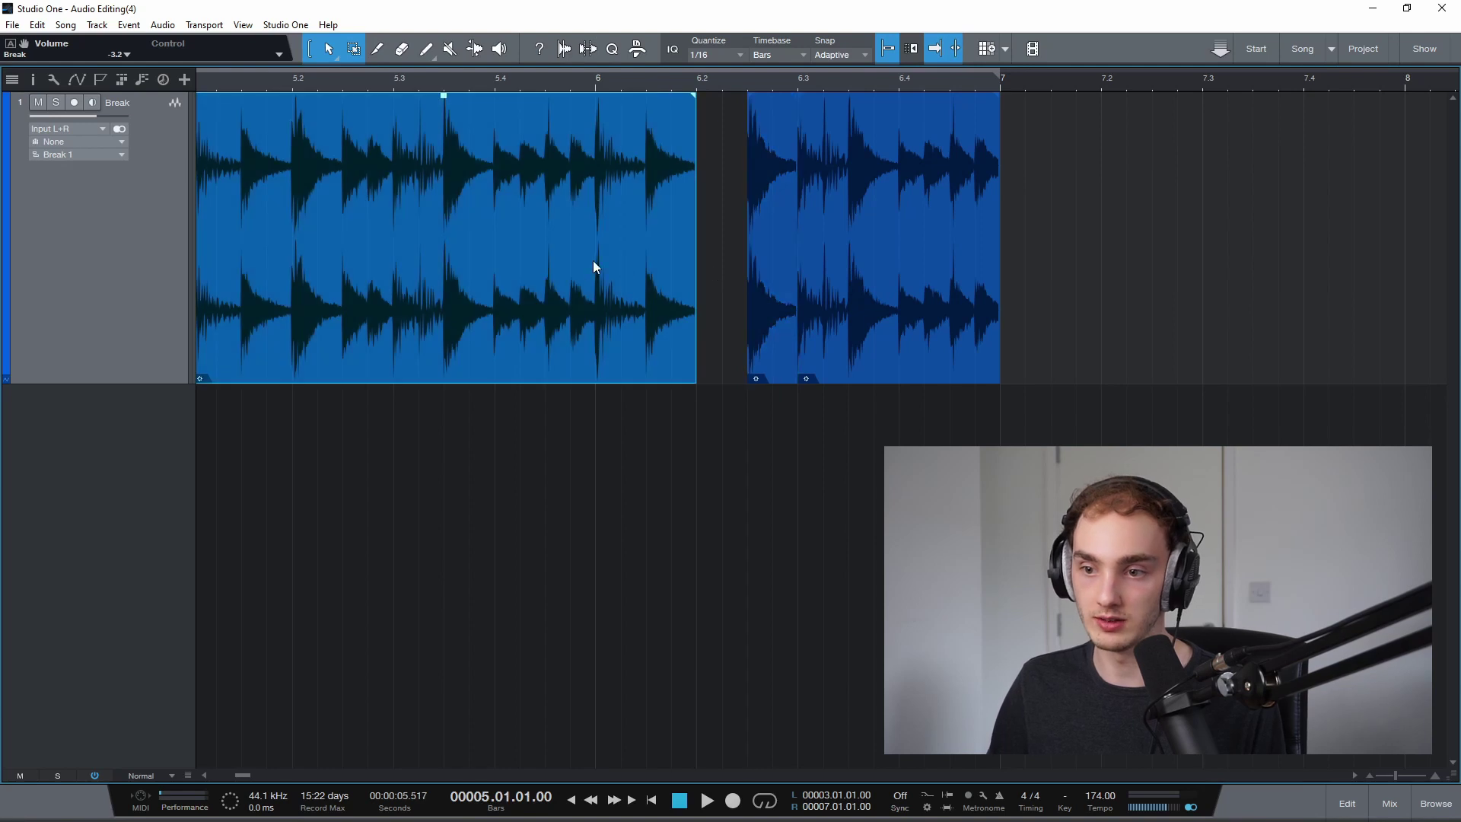
{"action": "left_click_drag", "start_coordinate": [597, 226], "coordinate": [641, 202]}
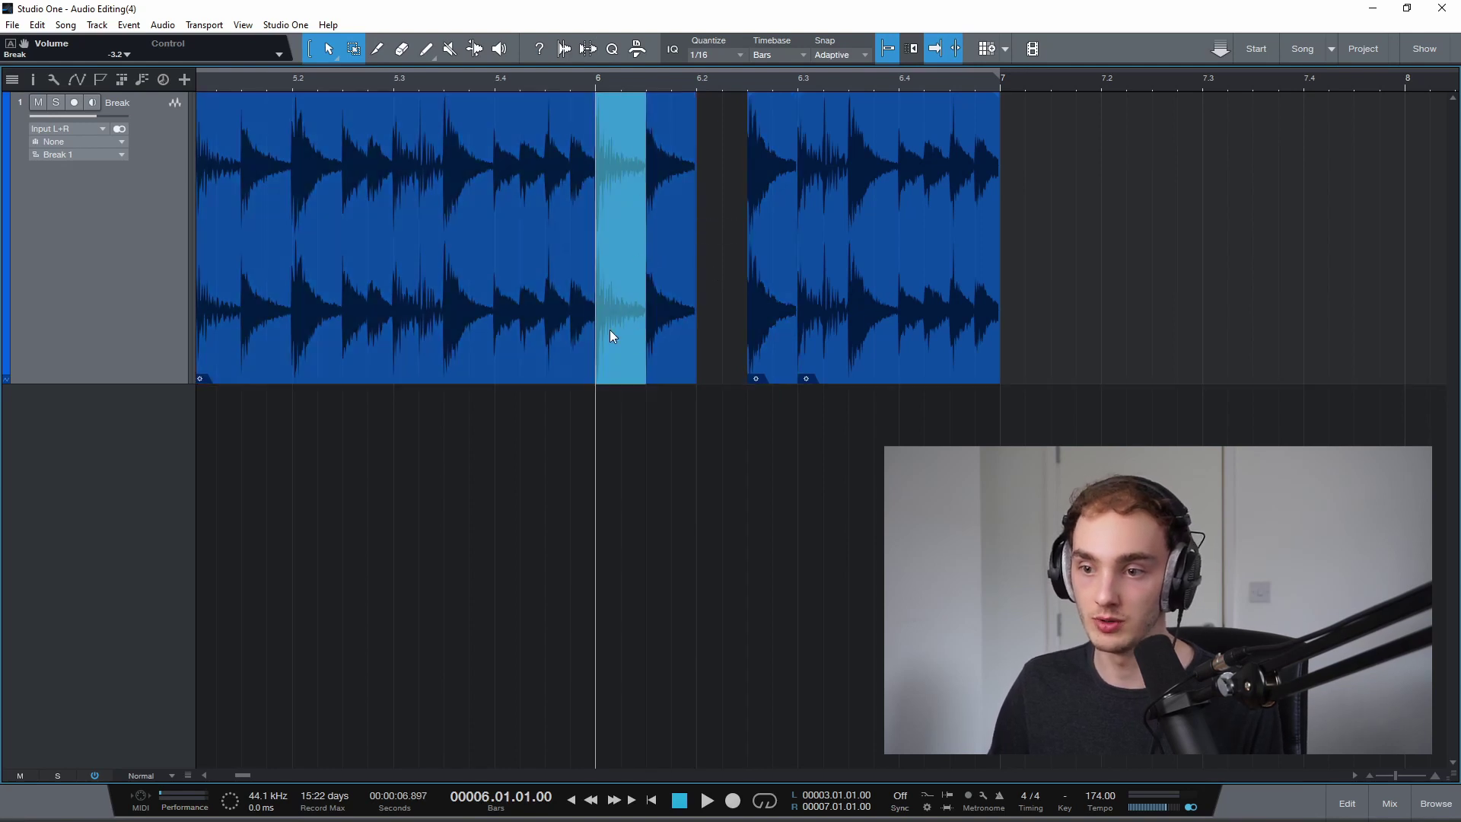
{"action": "left_click_drag", "start_coordinate": [614, 330], "coordinate": [708, 318]}
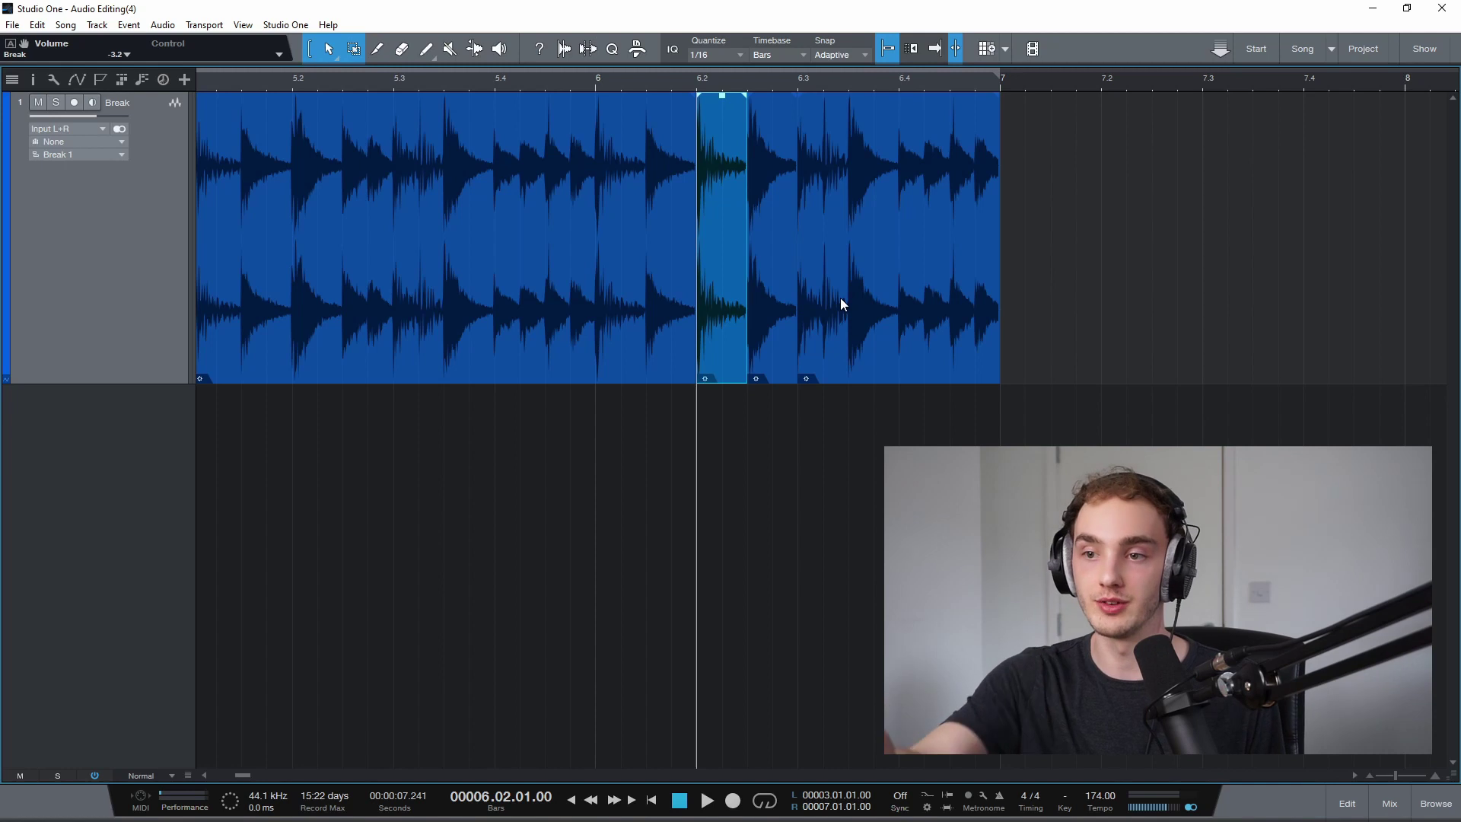
{"action": "key", "text": "Left"}
{"action": "key", "text": "space"}
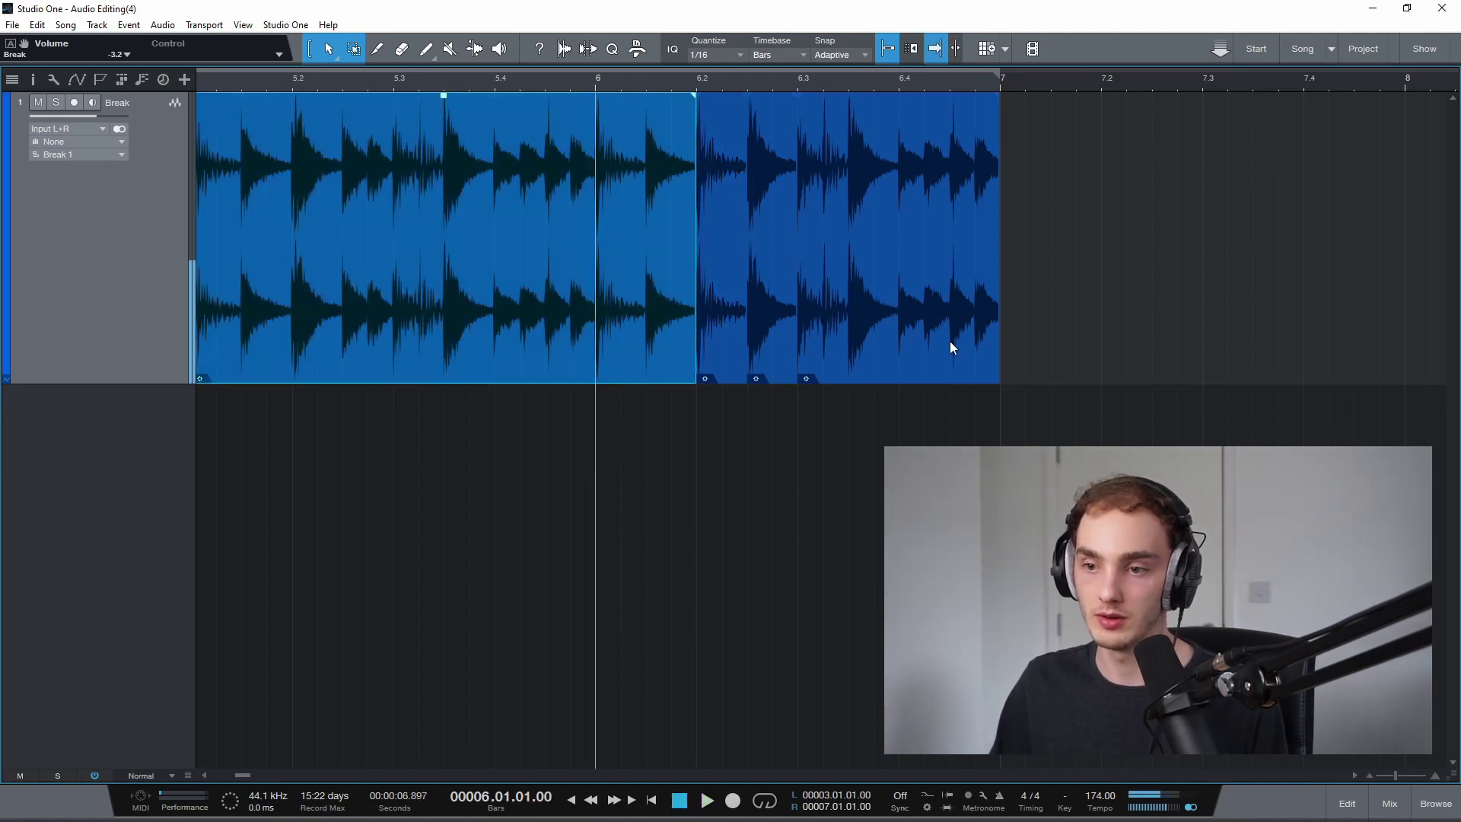
{"action": "key", "text": "space"}
Push the 6.3.3–6.4.2 slice one sixteenth later and select the slice before the new gap.
{"action": "left_click_drag", "start_coordinate": [850, 177], "coordinate": [898, 244]}
{"action": "left_click_drag", "start_coordinate": [871, 351], "coordinate": [910, 363]}
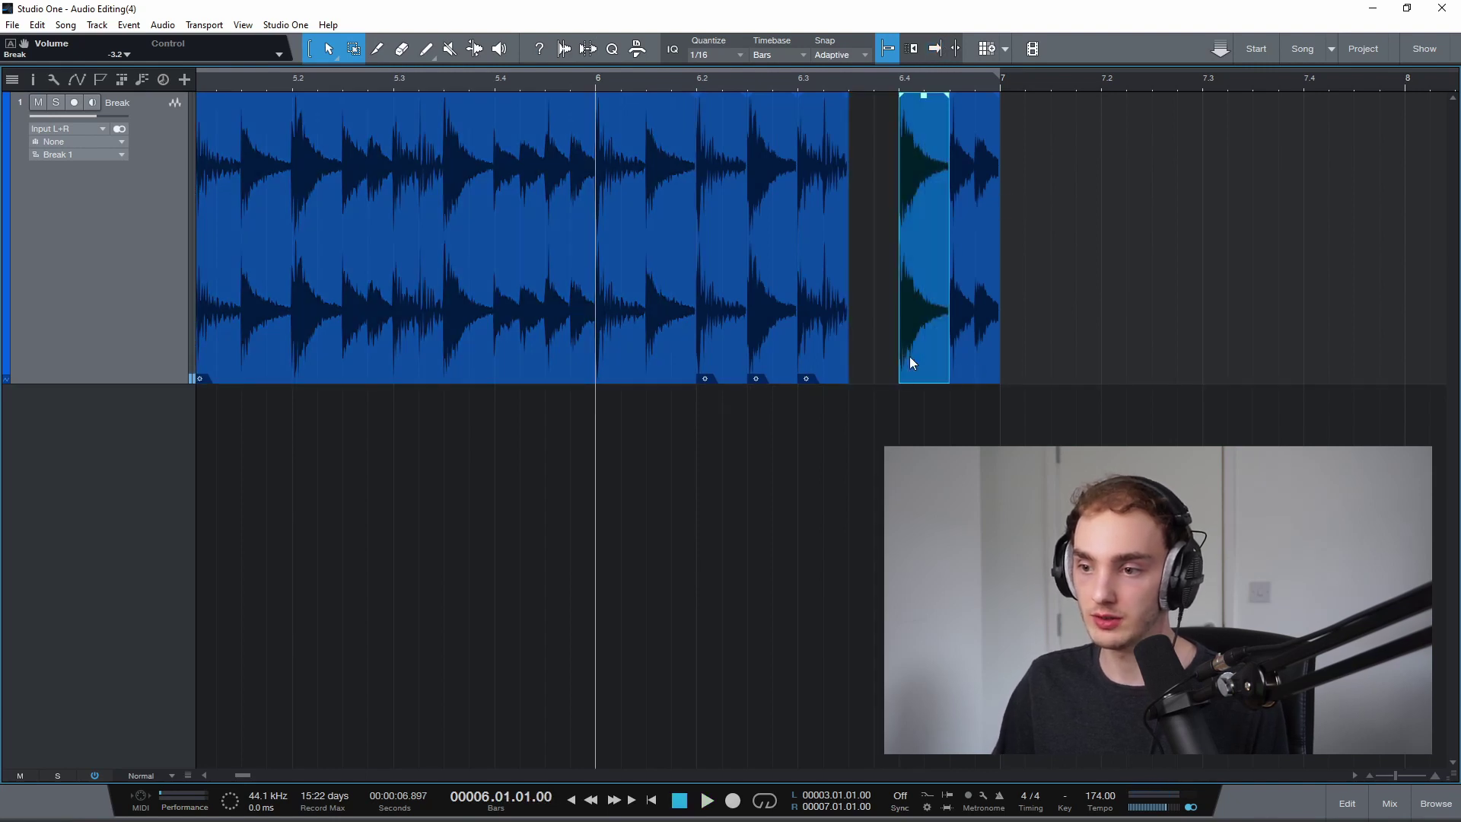
{"action": "left_click", "coordinate": [832, 335]}
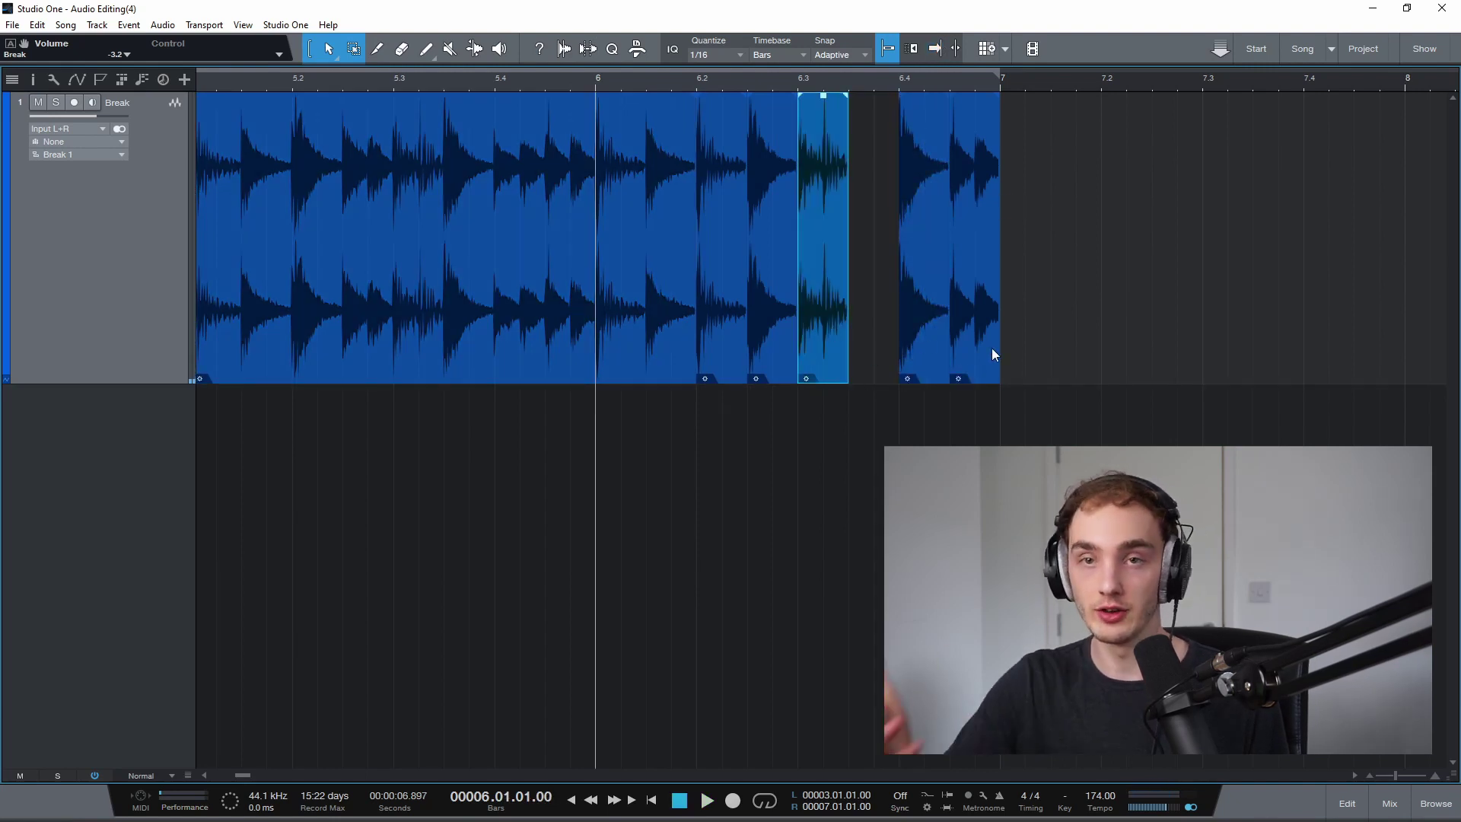
{"action": "key", "text": "space"}
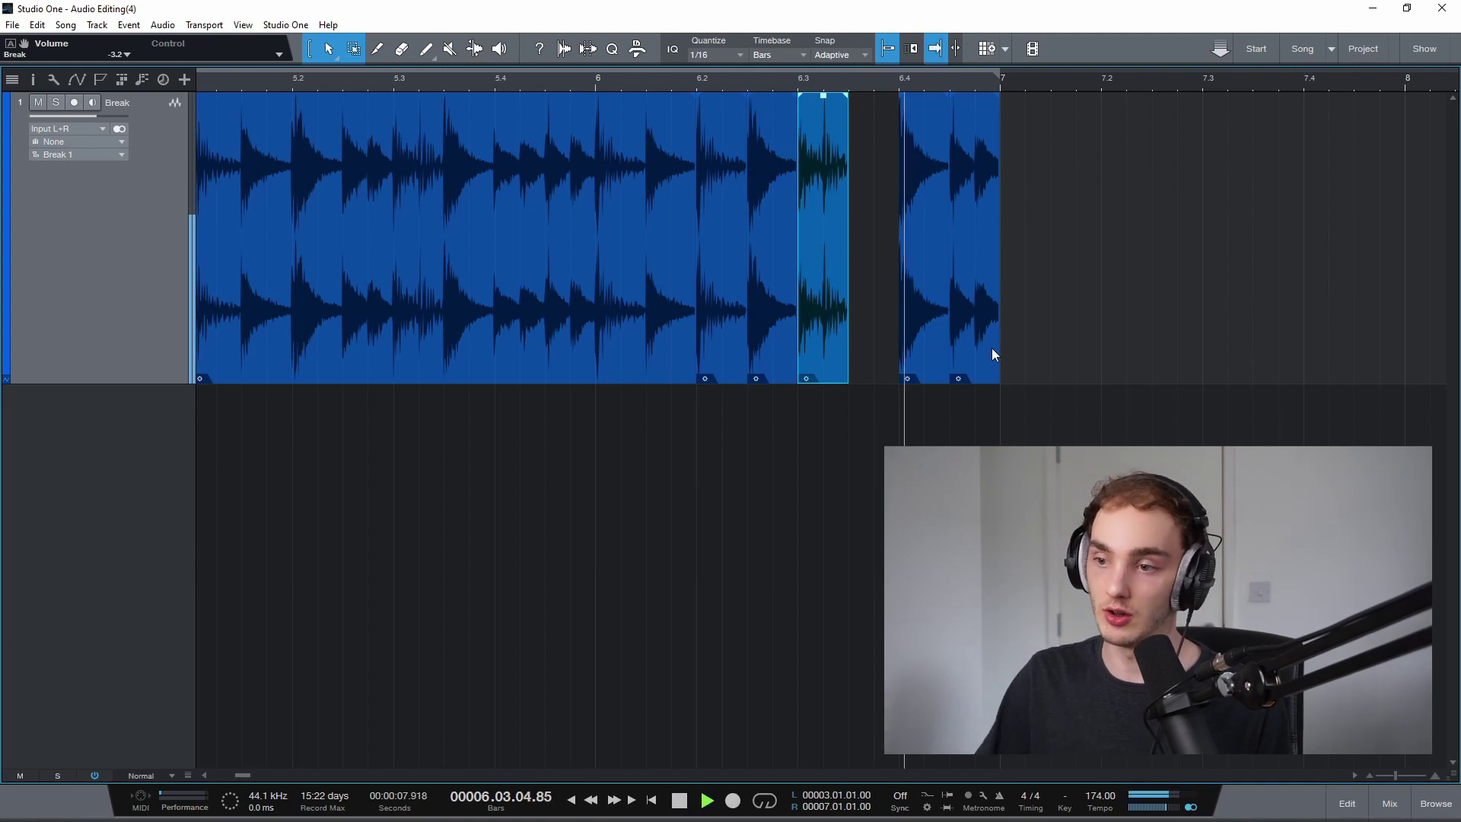
{"action": "key", "text": "space"}
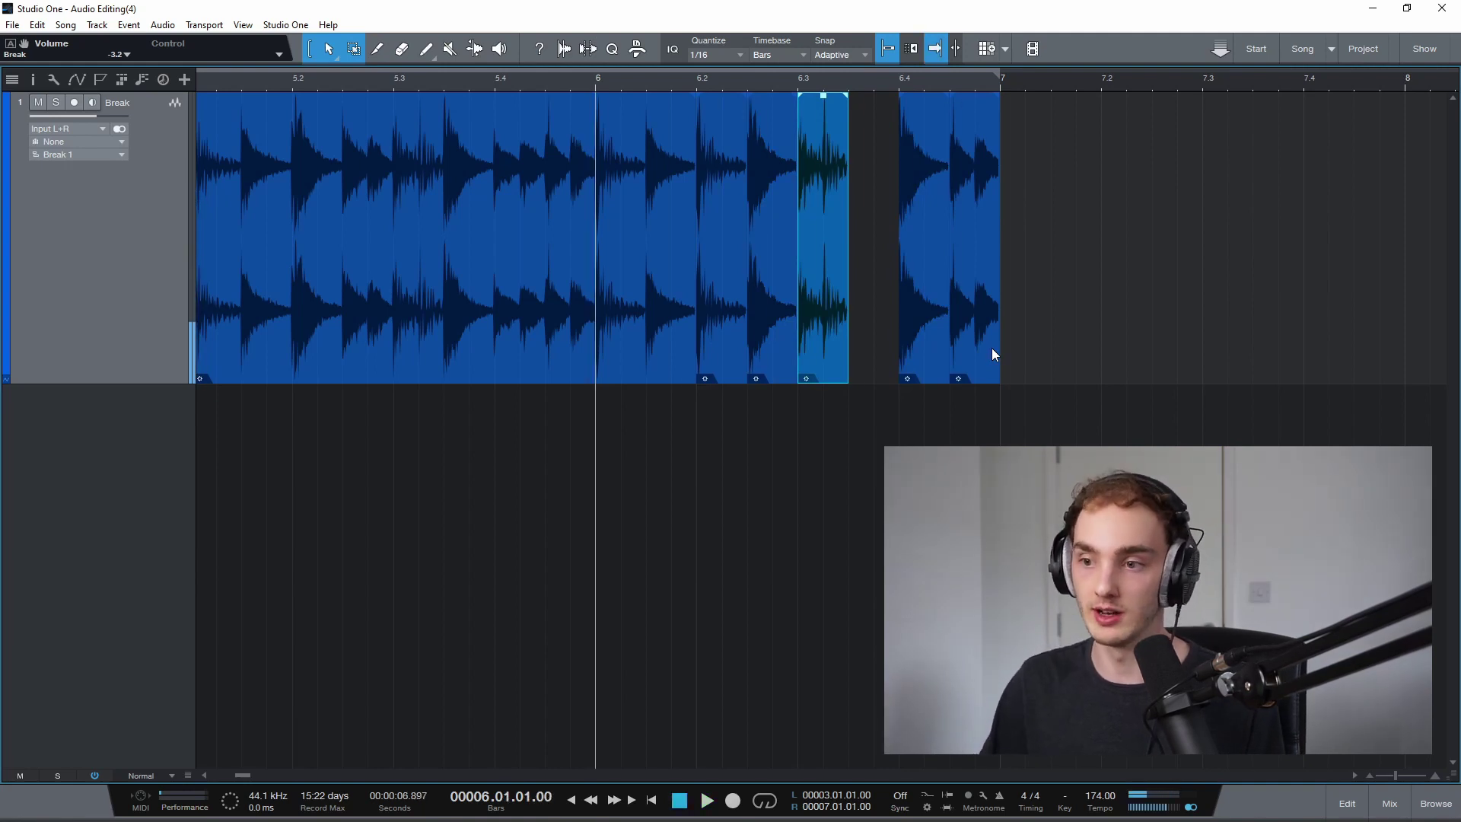
Duplicate that slice into the empty gap and play the section from bar 6.
{"action": "key", "text": "F2"}
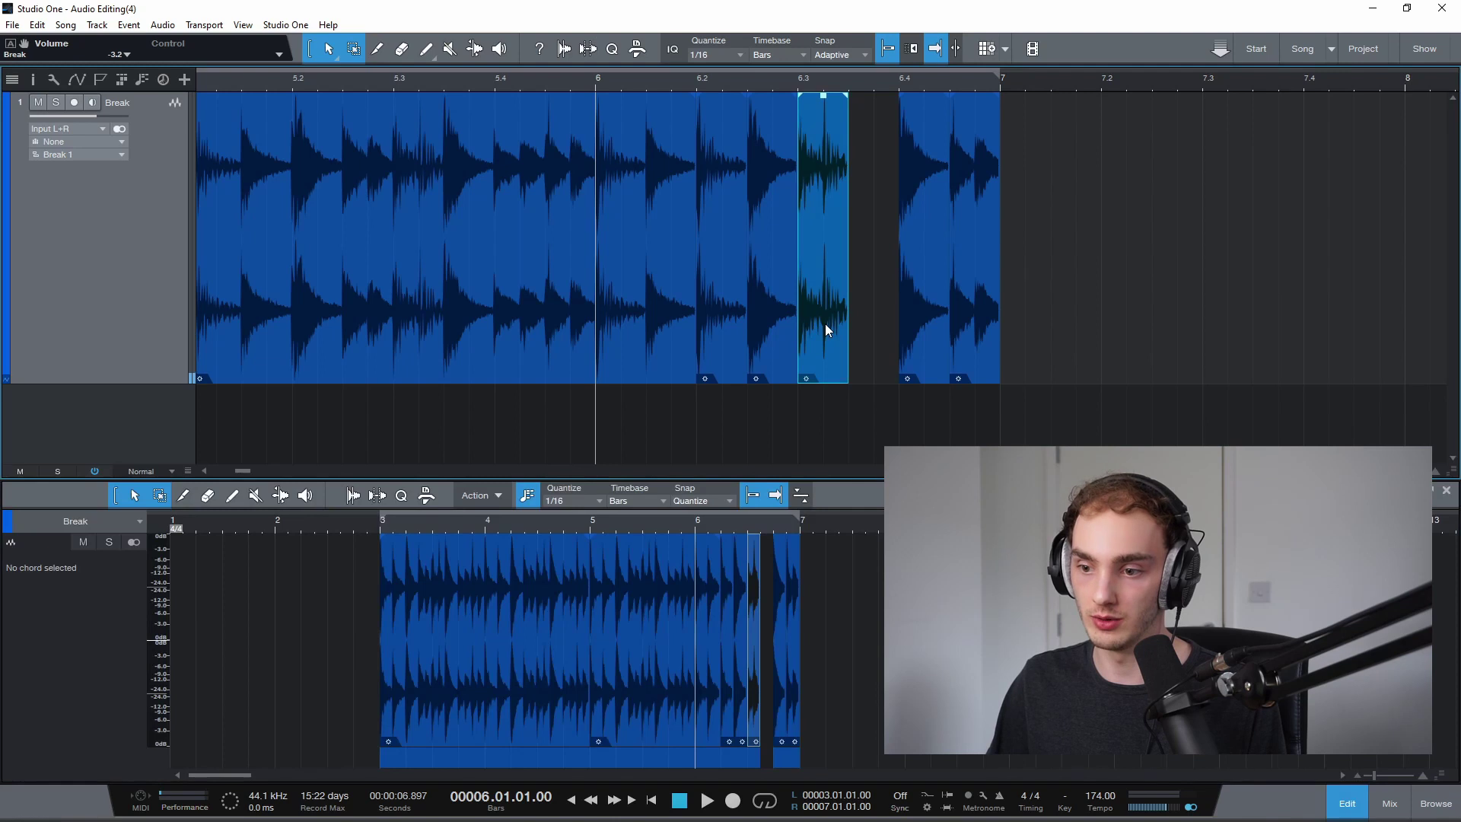
{"action": "key", "text": "d"}
{"action": "key", "text": "F2"}
{"action": "key", "text": "space"}
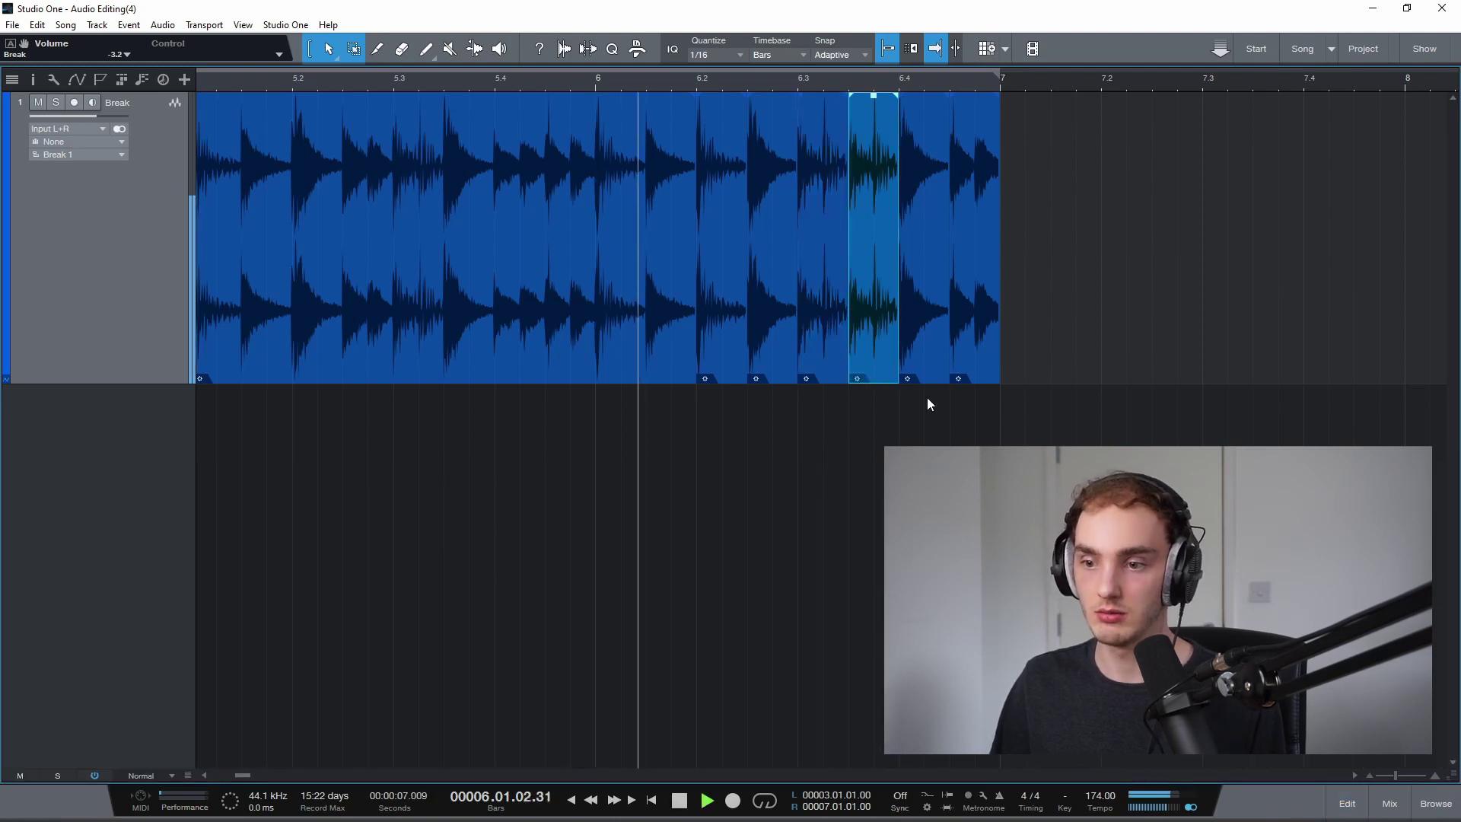
{"action": "key", "text": "space"}
Zoom to the whole song and play the full break from bar 3.
{"action": "key", "text": "w"}
{"action": "key", "text": "w"}
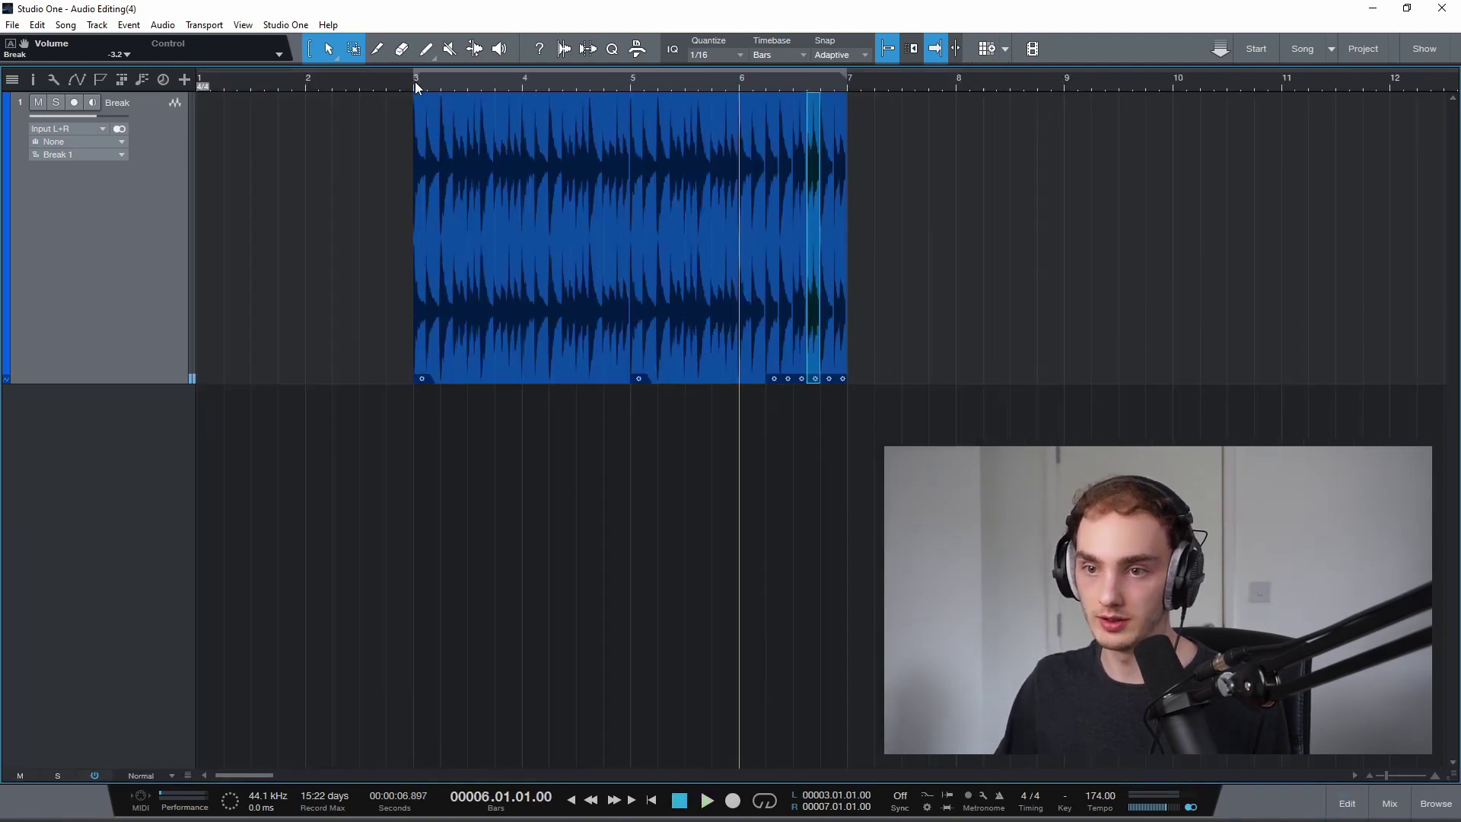
{"action": "left_click", "coordinate": [414, 81]}
{"action": "key", "text": "space"}
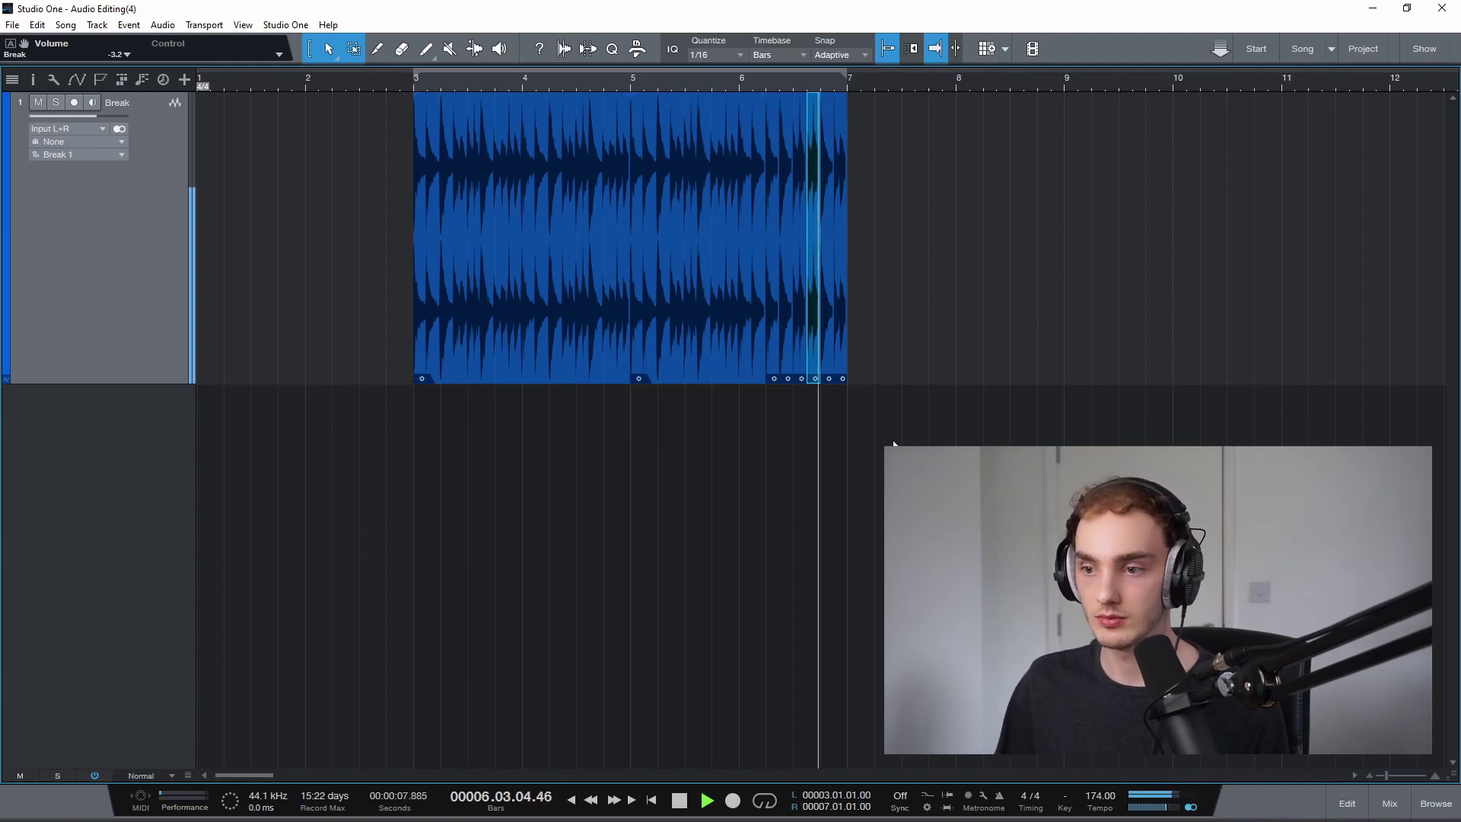
{"action": "key", "text": "space"}
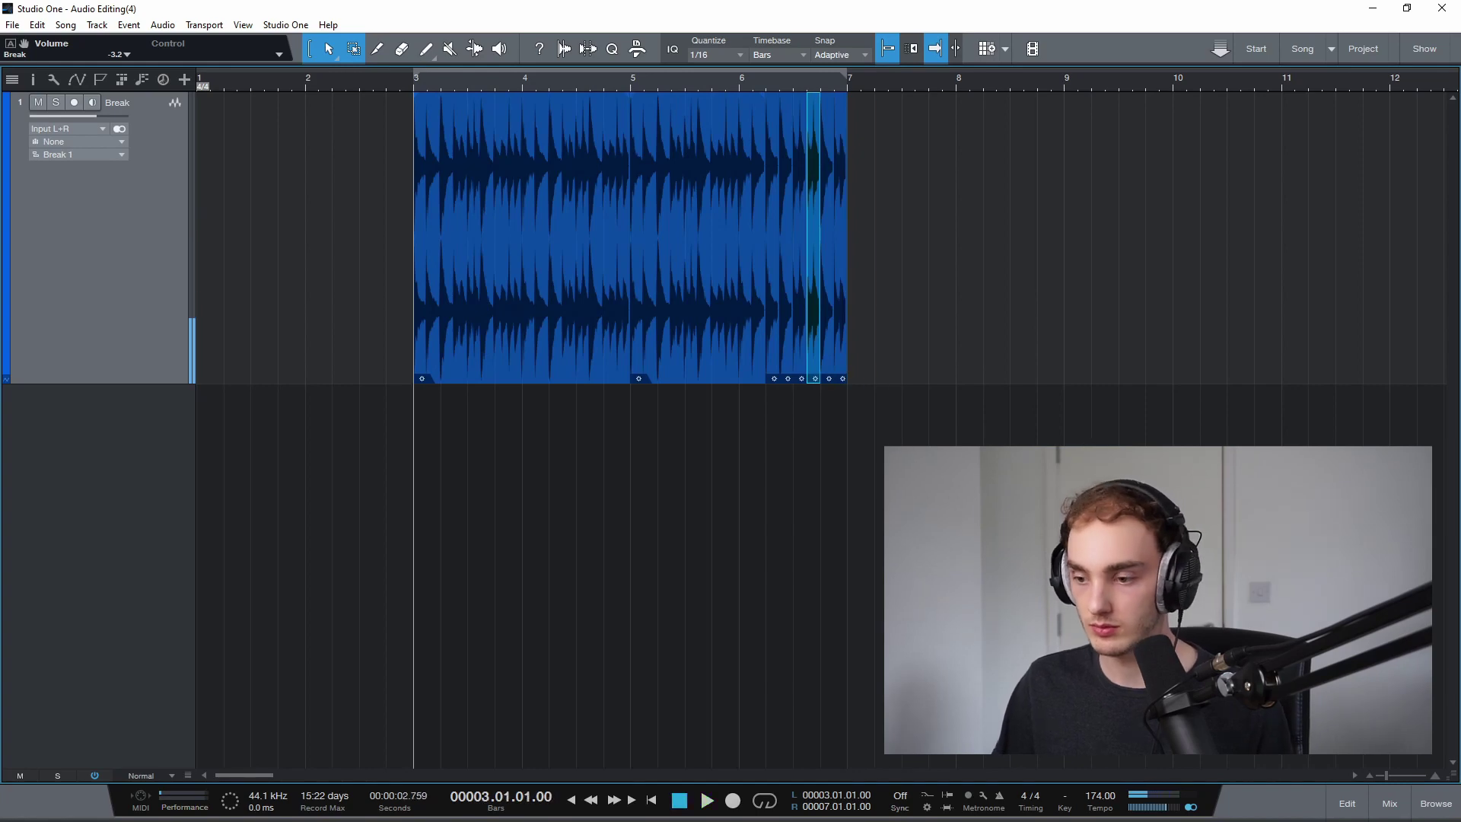